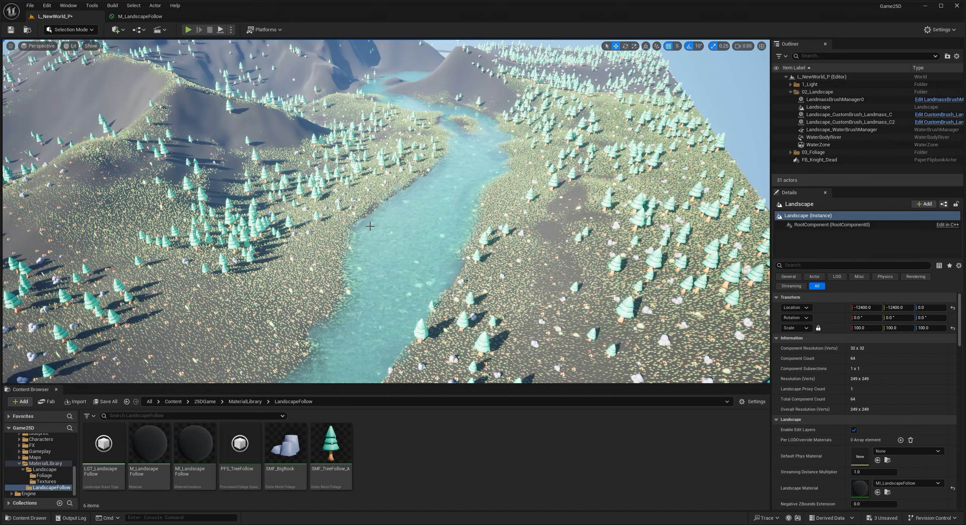
# - Switch to landscape painting, populate the target layers from the landscape's material, and choose the SlopeBlend layer
pyautogui.click(87, 30)
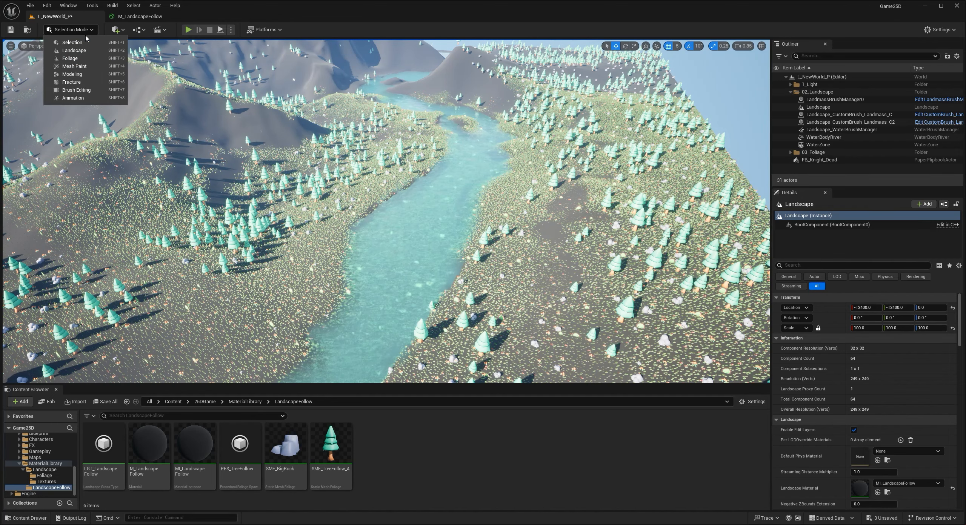
pyautogui.click(74, 51)
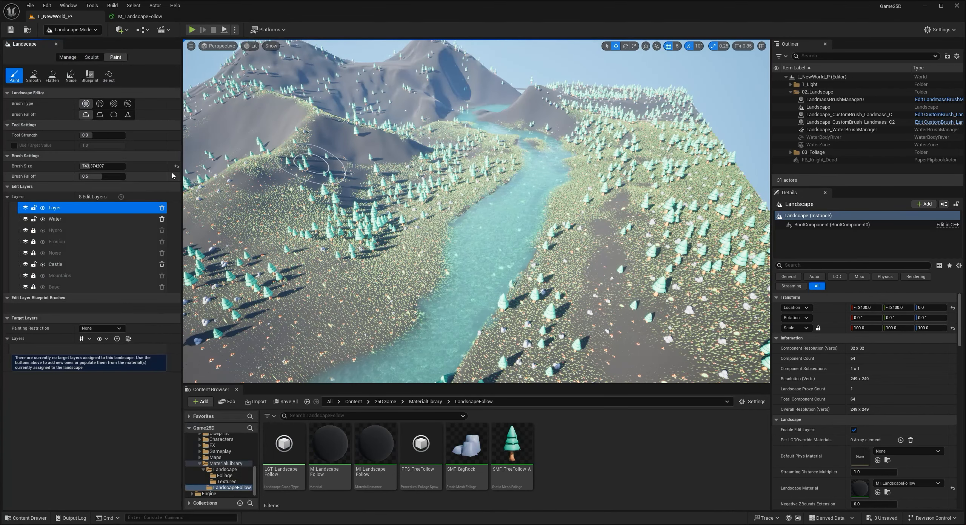
pyautogui.click(128, 339)
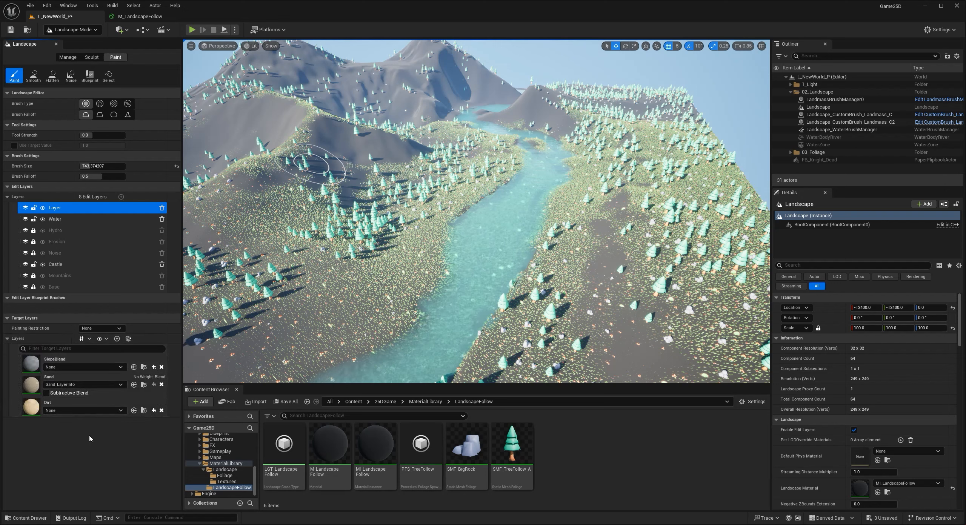
pyautogui.click(120, 369)
pyautogui.click(117, 380)
pyautogui.click(117, 380)
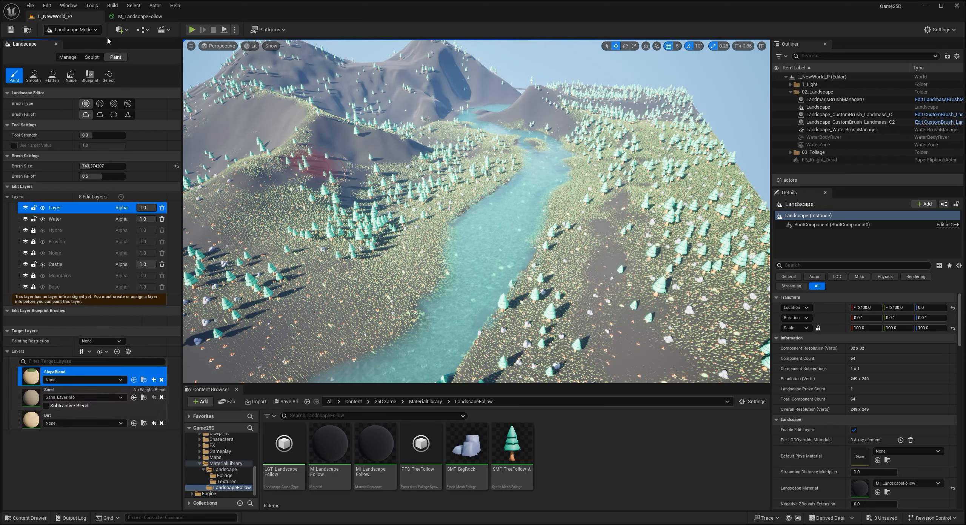
# - Reset the material of the Landscape actor and assign MI_LandscapeFollow to it again
pyautogui.click(92, 57)
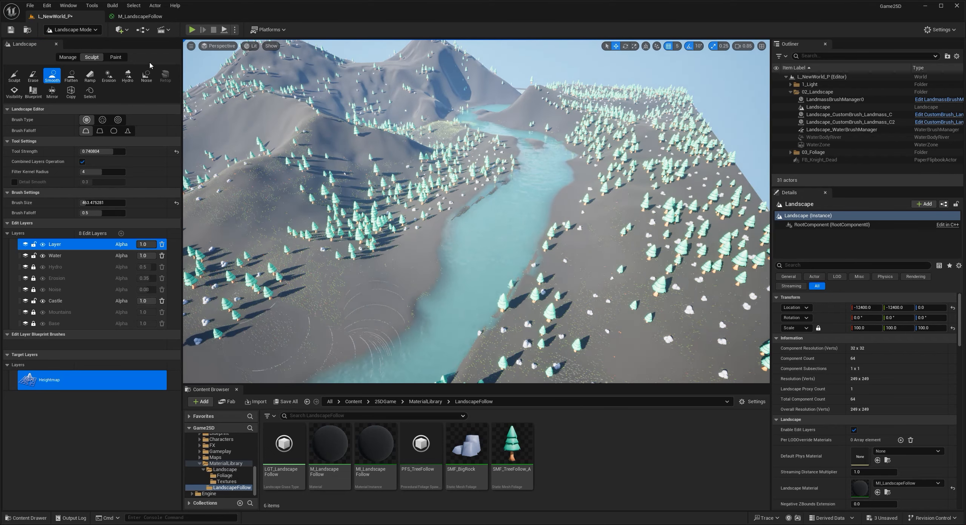
pyautogui.click(119, 58)
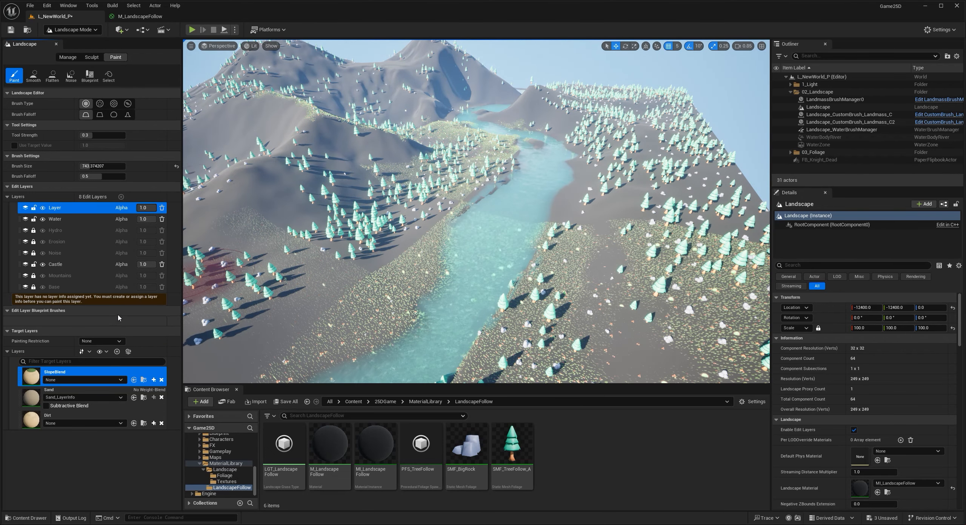
pyautogui.click(72, 29)
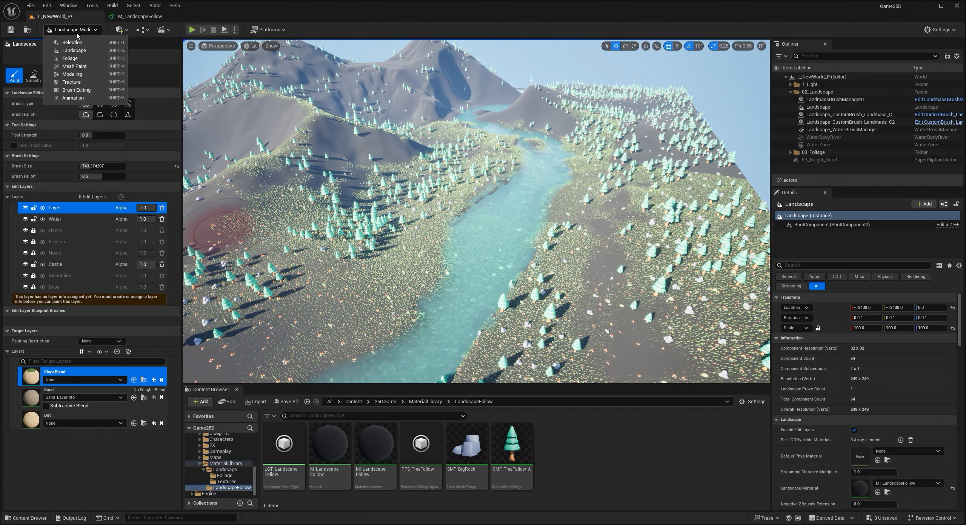
pyautogui.click(67, 39)
pyautogui.click(276, 318)
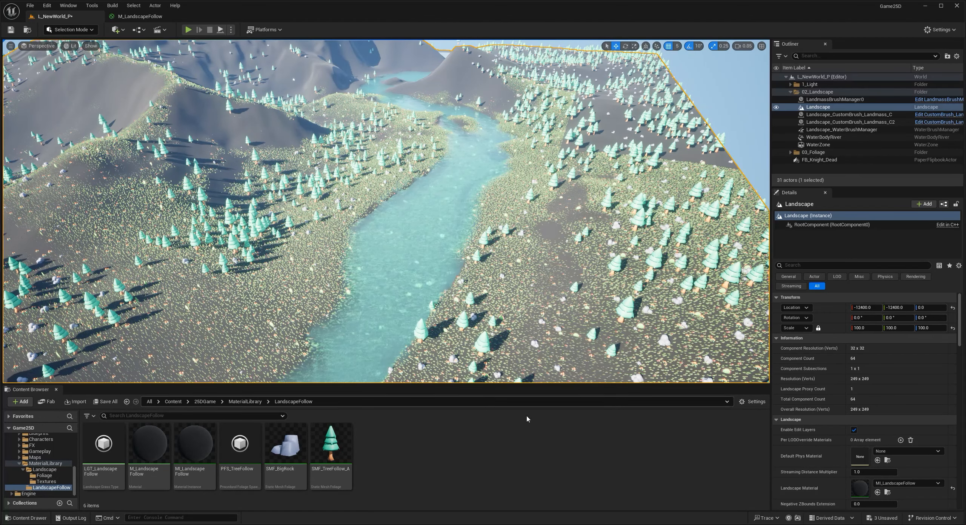
pyautogui.click(952, 488)
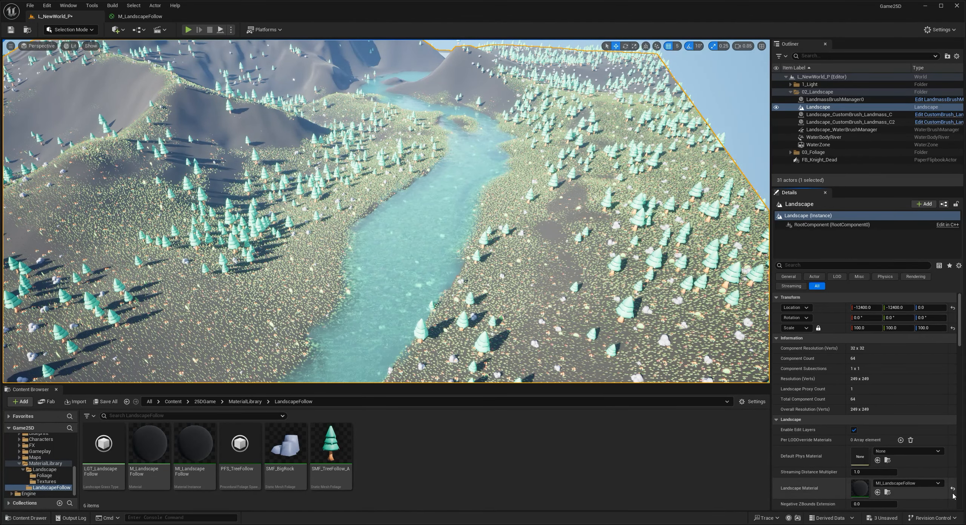
pyautogui.moveTo(195, 445); pyautogui.dragTo(857, 496)
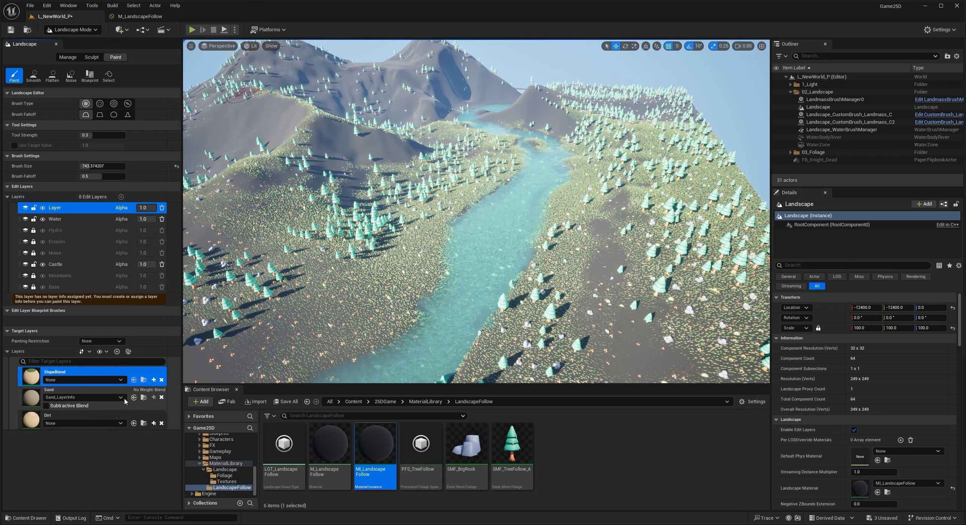
# - Create a weight-blended layer info for SlopeBlend, saved as SlopeBlend_LayerInfo in the LandscapeFollow folder
pyautogui.click(154, 380)
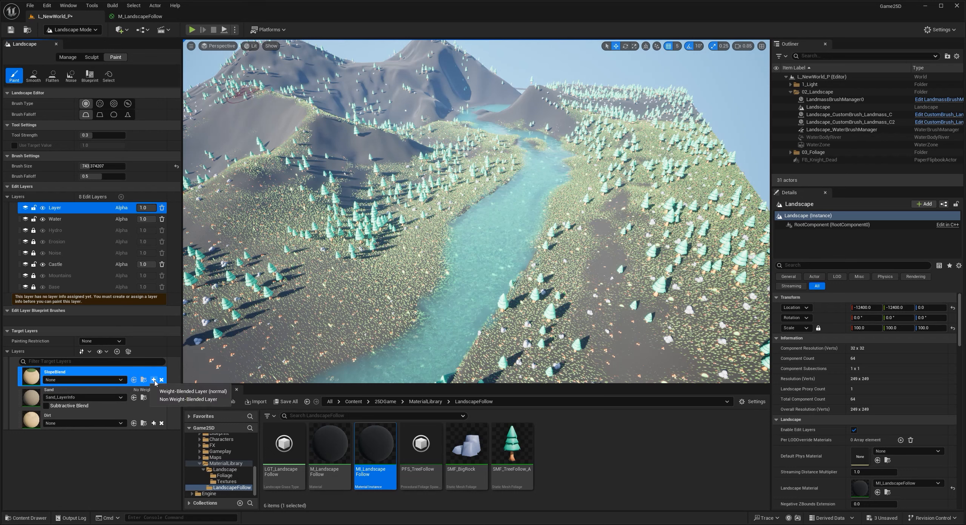
pyautogui.click(210, 392)
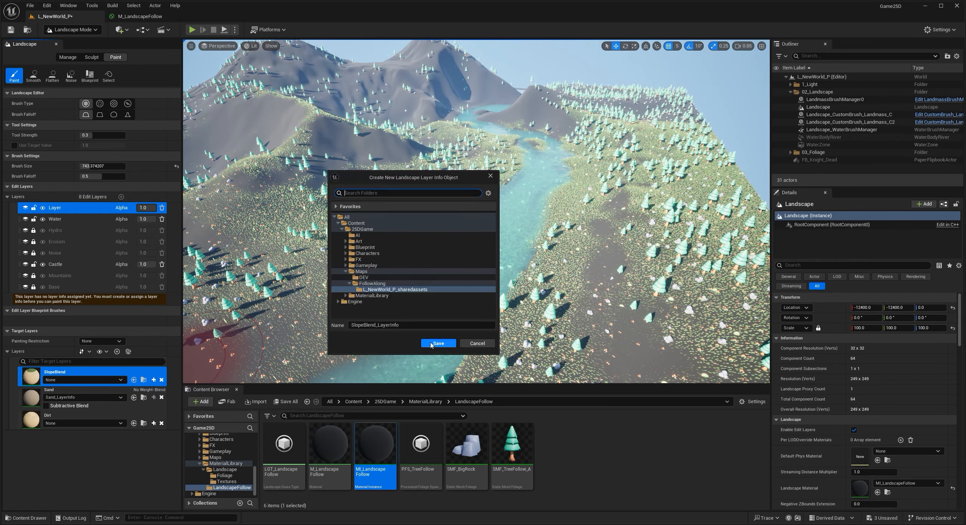
pyautogui.click(399, 290)
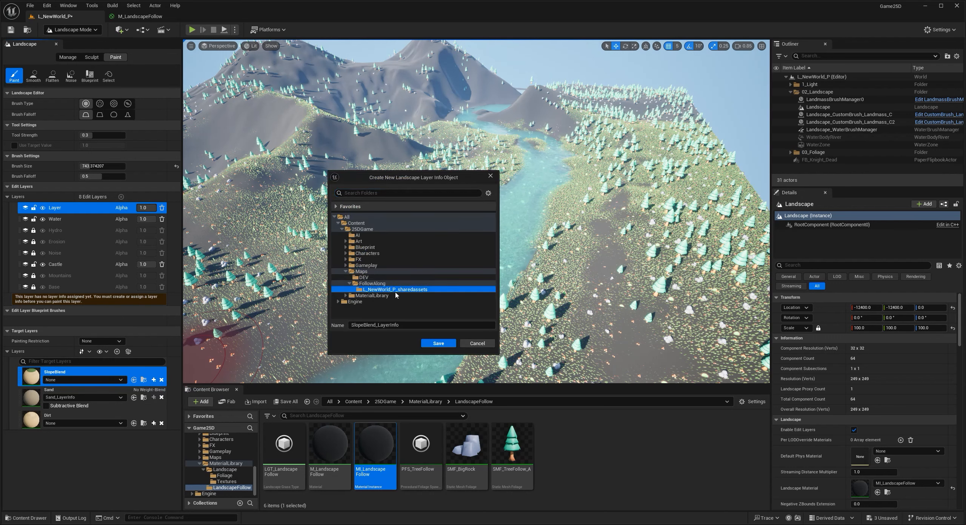
pyautogui.doubleClick(350, 272)
pyautogui.click(346, 277)
pyautogui.click(377, 289)
pyautogui.click(443, 345)
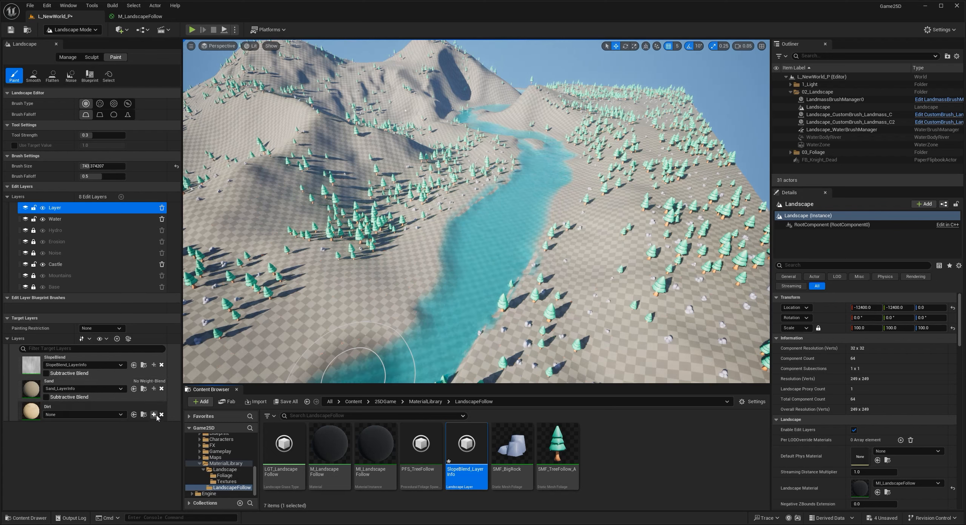
# - Create a weight-blended layer info for Dirt, saved as Dirt_LayerInfo in the L_NewWorld_P_sharedassets folder
pyautogui.click(153, 415)
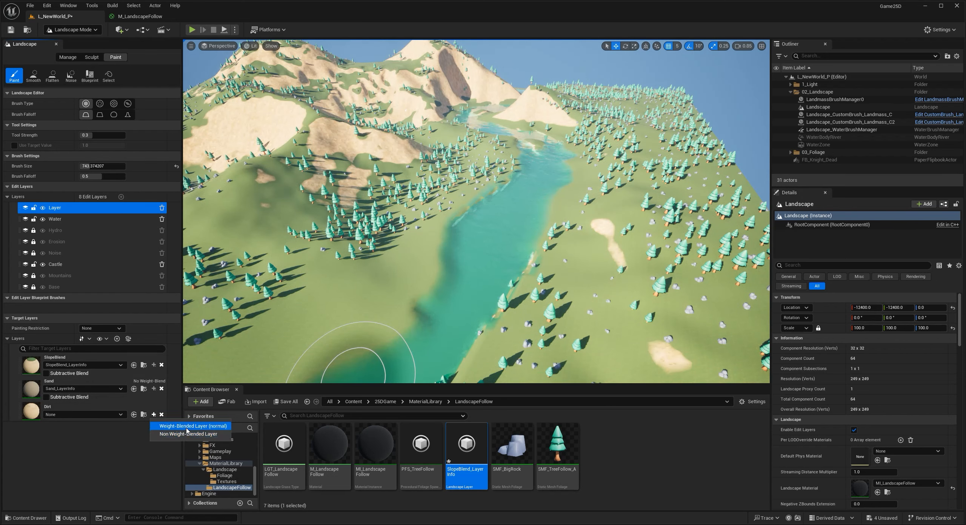
pyautogui.click(187, 428)
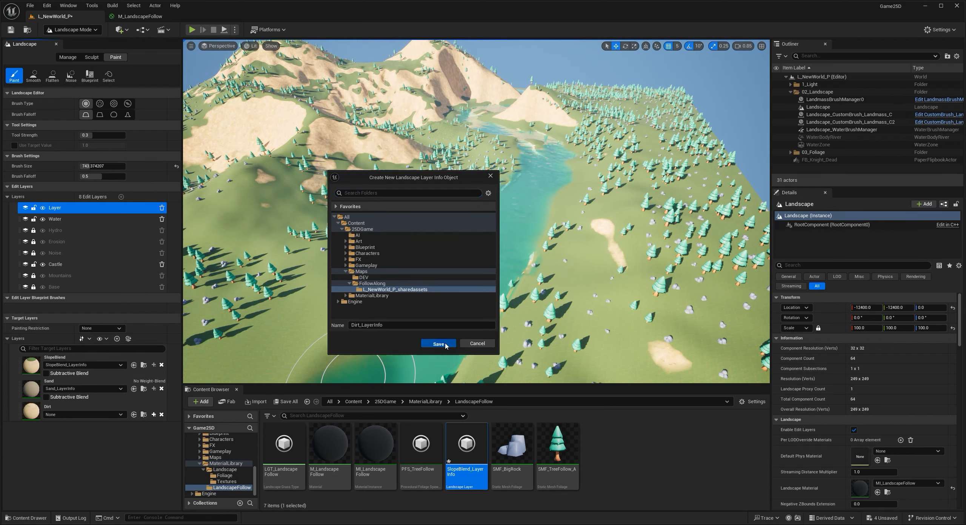
pyautogui.click(451, 346)
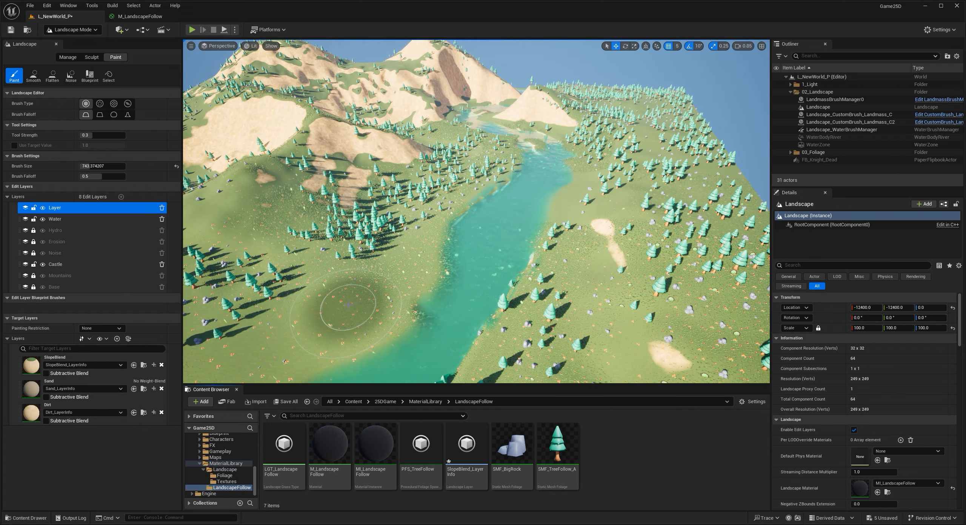
# - Select the Sand layer and paint it over the bed and banks of the wide river stretch
pyautogui.moveTo(345, 300)
pyautogui.mouseDown(button='right')
pyautogui.moveTo(387, 287)
pyautogui.moveTo(371, 301)
pyautogui.moveTo(379, 311)
pyautogui.moveTo(382, 298)
pyautogui.mouseUp(button='right')
pyautogui.press('w')
pyautogui.press('s')
pyautogui.press('s')
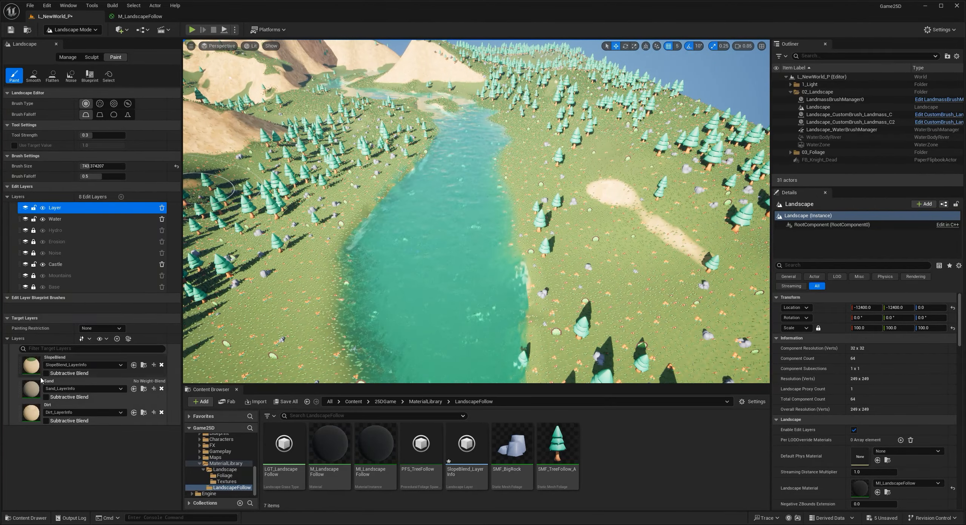
pyautogui.click(37, 392)
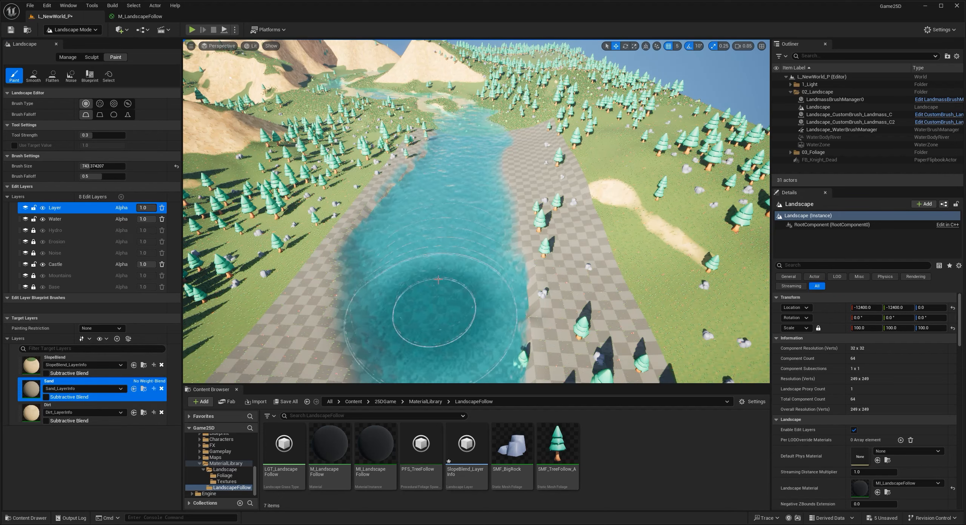
pyautogui.moveTo(449, 279)
pyautogui.mouseDown(button='right')
pyautogui.moveTo(454, 312)
pyautogui.moveTo(449, 264)
pyautogui.moveTo(448, 324)
pyautogui.moveTo(408, 315)
pyautogui.mouseUp(button='right')
pyautogui.press('w')
pyautogui.press('s')
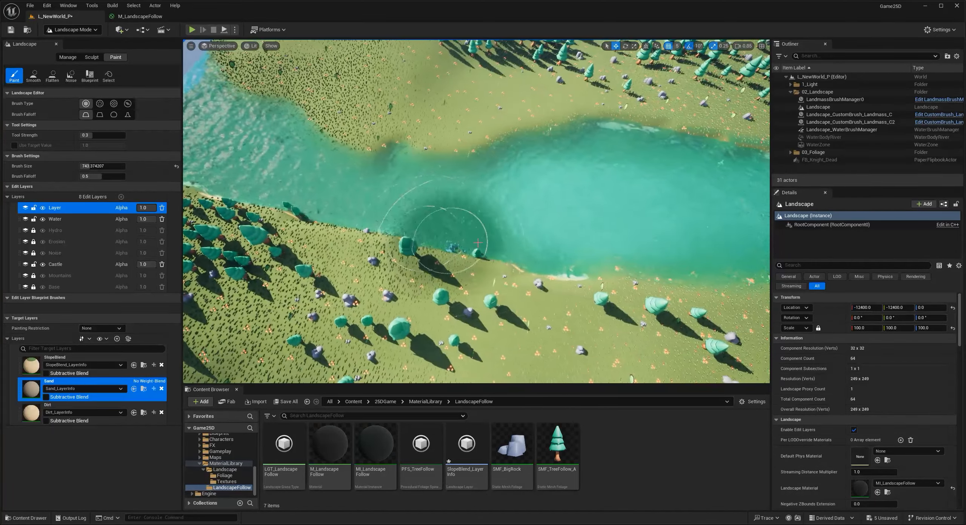
pyautogui.moveTo(521, 221); pyautogui.dragTo(373, 198)
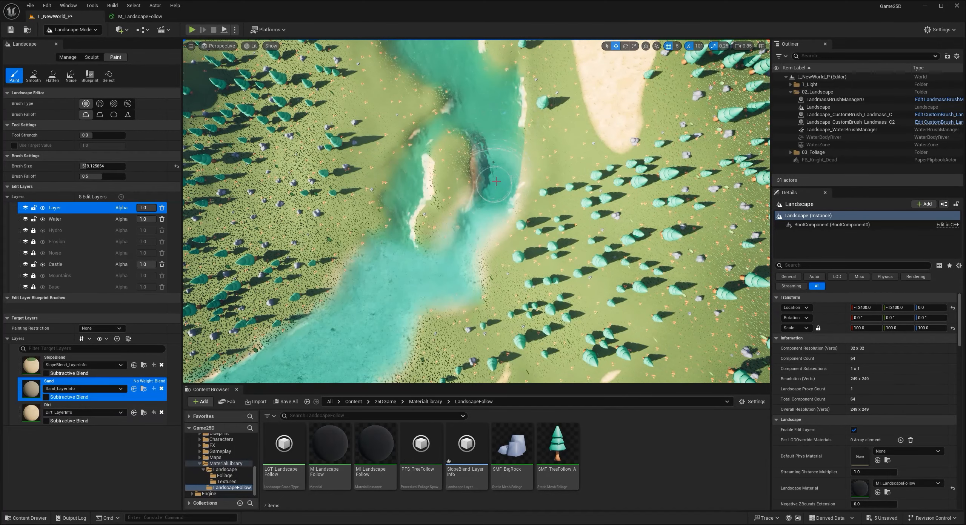
# - Reduce the brush size to about 363 and paint Sand around the small island in the river
pyautogui.moveTo(496, 182); pyautogui.dragTo(504, 133)
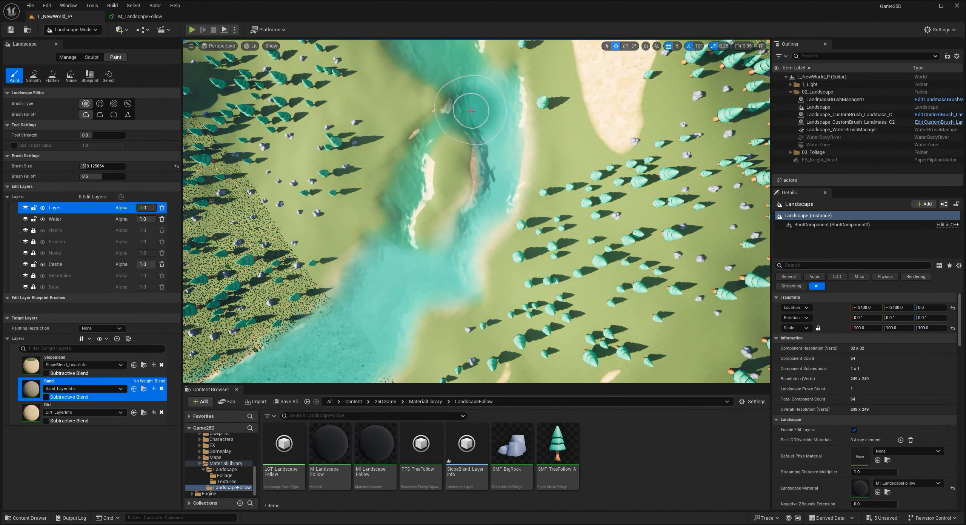
pyautogui.press('[')
pyautogui.moveTo(460, 118); pyautogui.dragTo(423, 144)
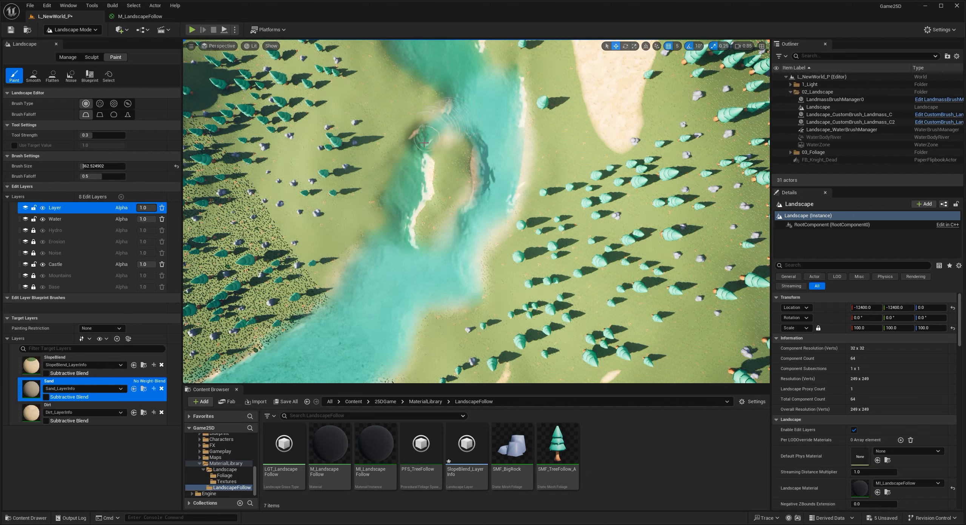
pyautogui.moveTo(498, 215)
pyautogui.mouseDown(button='right')
pyautogui.moveTo(472, 174)
pyautogui.moveTo(466, 223)
pyautogui.mouseUp(button='right')
pyautogui.press('w')
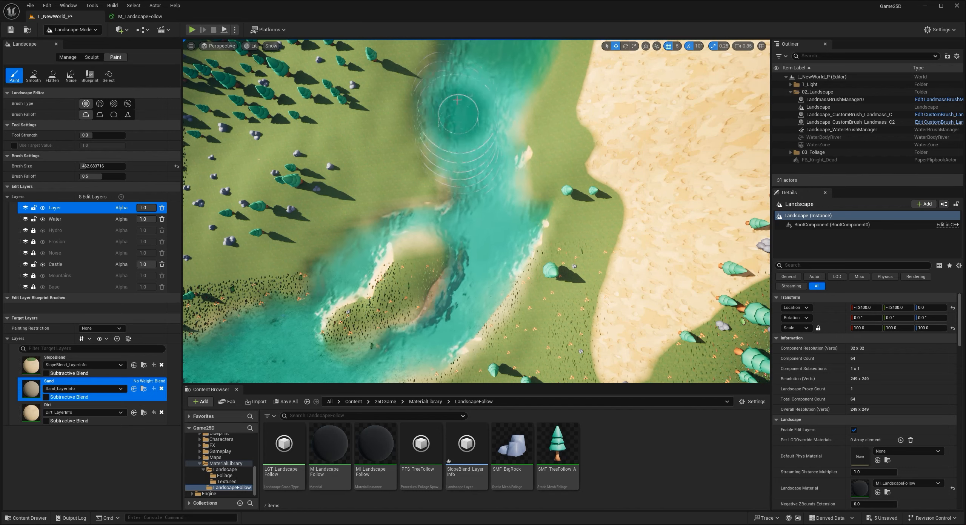
# - Paint Sand along the river bed and shoreline beyond the small island, beside the large sandy slope
pyautogui.moveTo(464, 93)
pyautogui.mouseDown(button='right')
pyautogui.moveTo(466, 45)
pyautogui.moveTo(472, 116)
pyautogui.mouseUp(button='right')
pyautogui.press('w')
pyautogui.moveTo(440, 202); pyautogui.dragTo(442, 139)
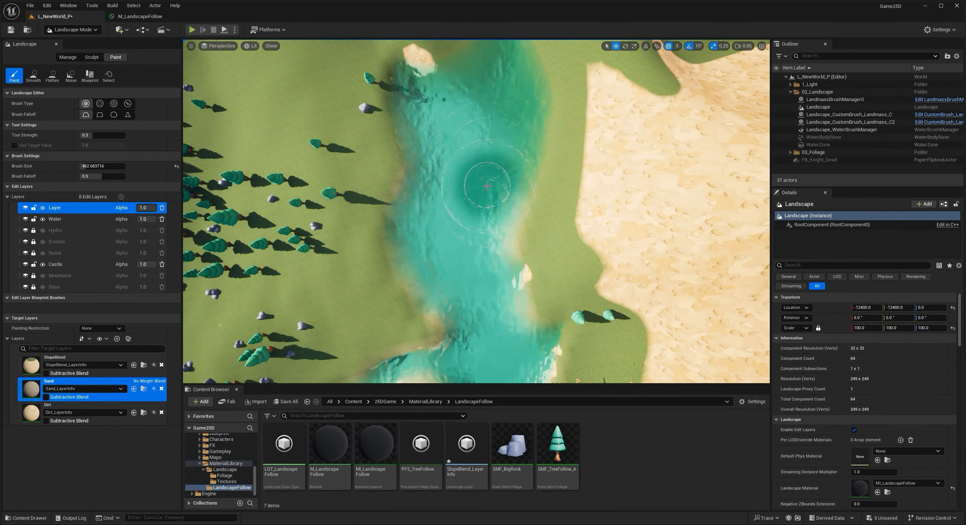
pyautogui.moveTo(499, 166)
pyautogui.mouseDown()
pyautogui.moveTo(502, 102)
pyautogui.moveTo(484, 191)
pyautogui.mouseUp()
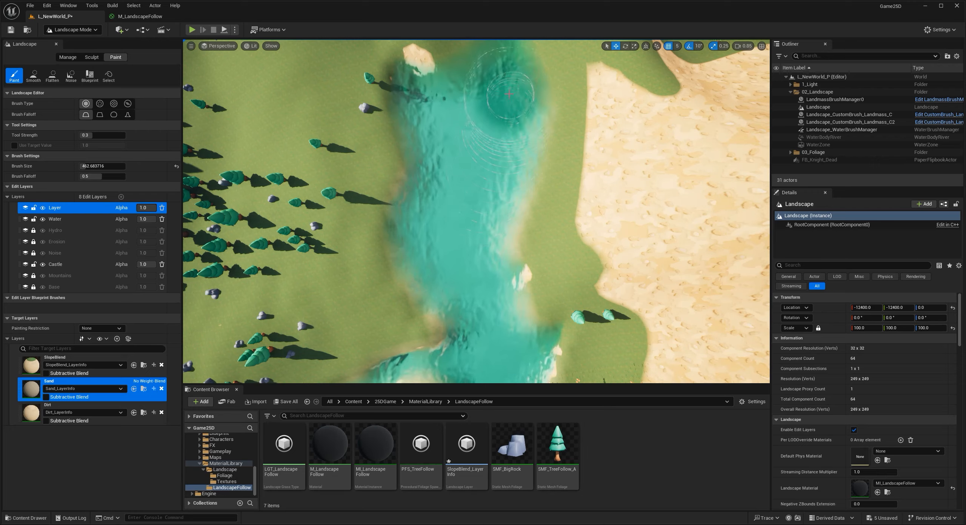
pyautogui.press('s')
pyautogui.moveTo(495, 159); pyautogui.dragTo(506, 161, button='right')
pyautogui.moveTo(373, 220); pyautogui.dragTo(418, 239)
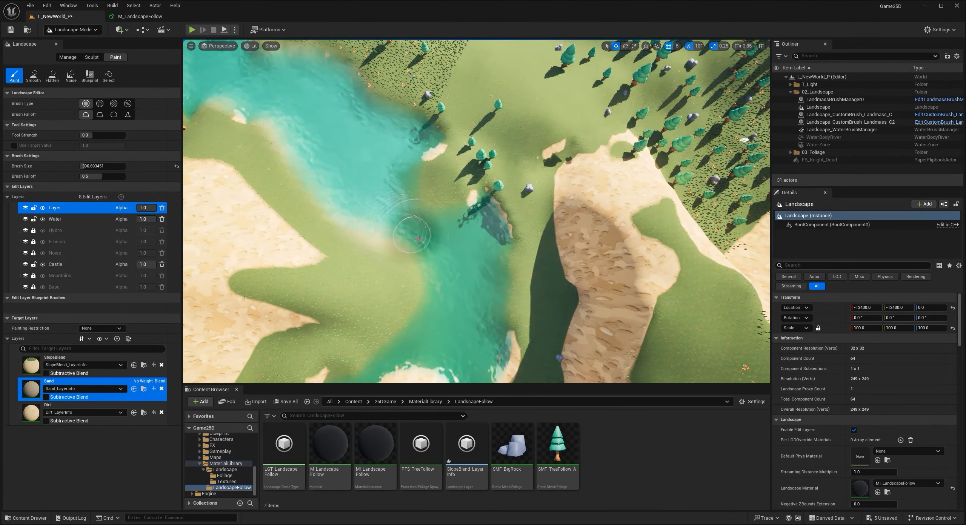
# - Continue painting Sand through the narrow river bend and around the islands below the mountains
pyautogui.moveTo(457, 282); pyautogui.dragTo(478, 223)
pyautogui.moveTo(433, 196)
pyautogui.mouseDown()
pyautogui.moveTo(420, 177)
pyautogui.moveTo(447, 224)
pyautogui.mouseUp()
pyautogui.moveTo(447, 285)
pyautogui.mouseDown(button='right')
pyautogui.moveTo(551, 264)
pyautogui.moveTo(577, 302)
pyautogui.mouseUp(button='right')
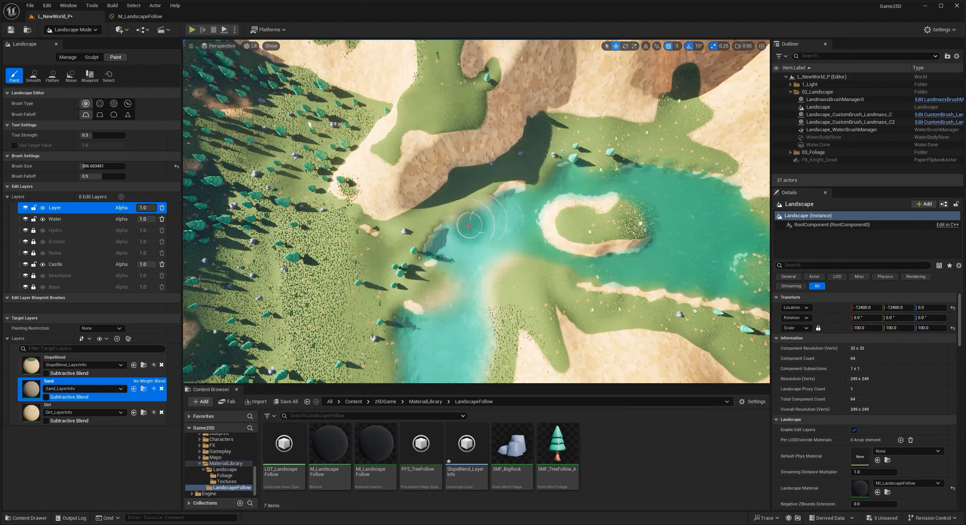
pyautogui.moveTo(529, 249)
pyautogui.mouseDown()
pyautogui.moveTo(566, 266)
pyautogui.moveTo(633, 269)
pyautogui.moveTo(611, 266)
pyautogui.mouseUp()
pyautogui.moveTo(611, 266); pyautogui.dragTo(539, 260, button='right')
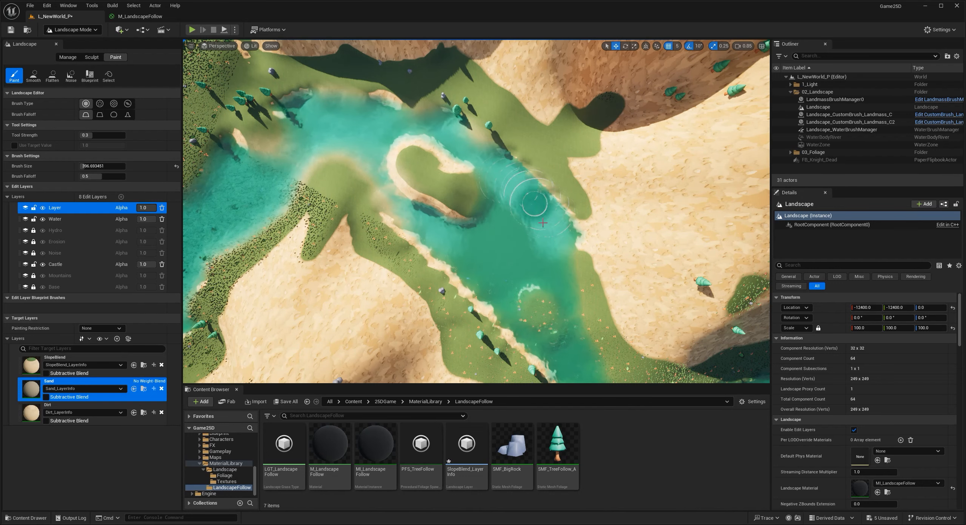
pyautogui.moveTo(566, 257); pyautogui.dragTo(583, 366)
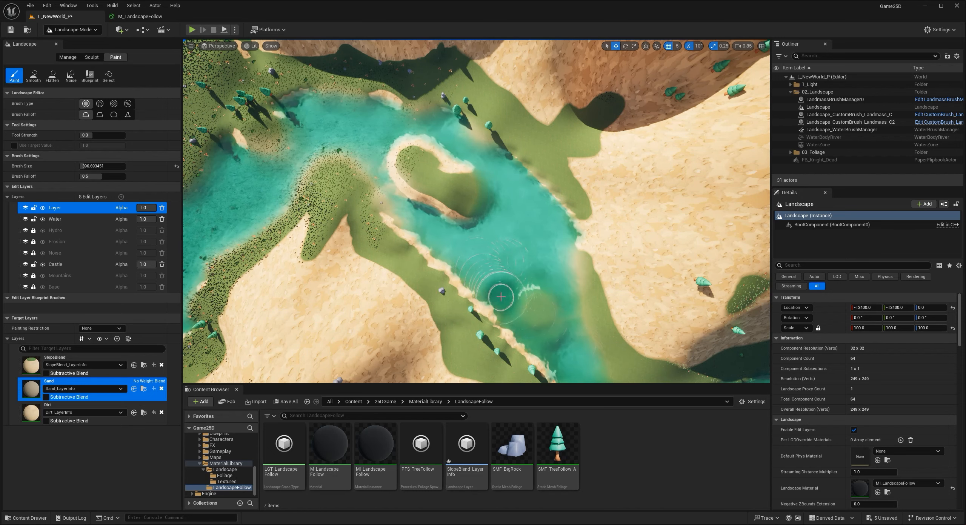
pyautogui.moveTo(467, 233)
pyautogui.mouseDown(button='right')
pyautogui.moveTo(619, 230)
pyautogui.moveTo(528, 162)
pyautogui.moveTo(588, 257)
pyautogui.moveTo(566, 242)
pyautogui.mouseUp(button='right')
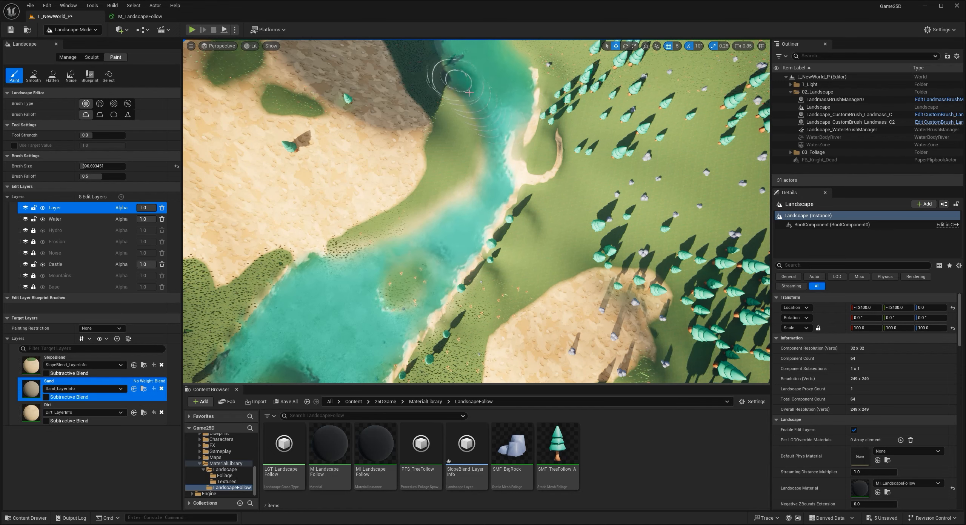
# - Paint Sand over the last river stretch beside the rocky cliff up to the landscape's edge, undoing the last misstep
pyautogui.moveTo(508, 100)
pyautogui.mouseDown(button='right')
pyautogui.moveTo(486, 109)
pyautogui.moveTo(472, 139)
pyautogui.moveTo(502, 163)
pyautogui.mouseUp(button='right')
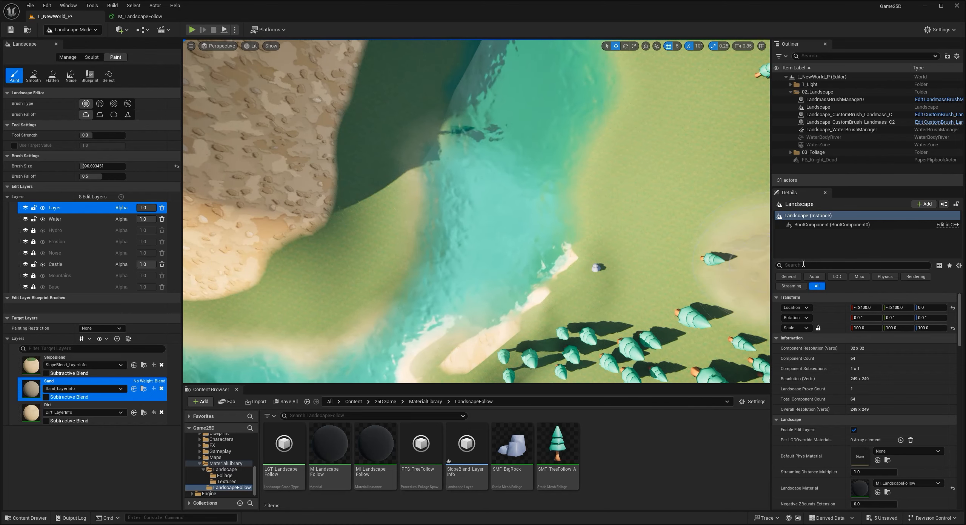
pyautogui.moveTo(658, 205); pyautogui.dragTo(675, 196, button='right')
pyautogui.moveTo(647, 172); pyautogui.dragTo(668, 200)
pyautogui.hotkey('ctrl', 'z')
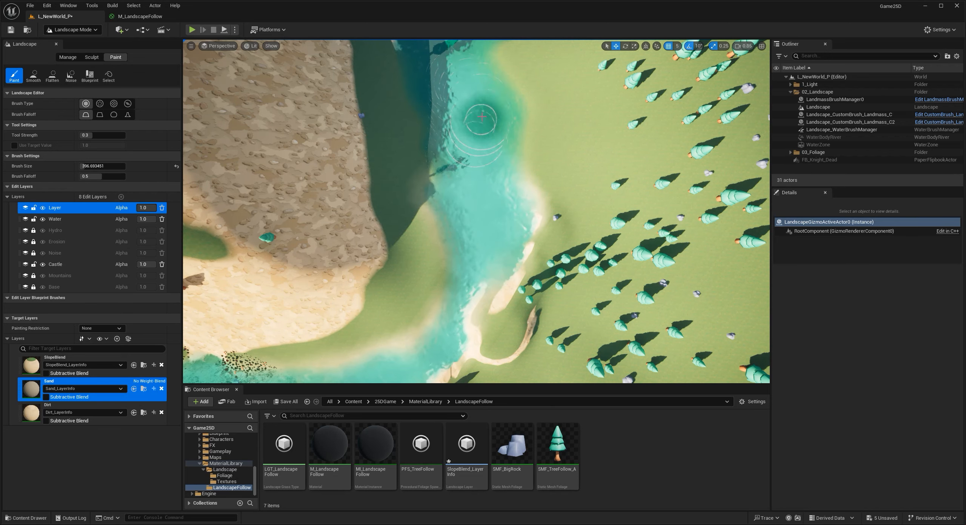
pyautogui.moveTo(468, 77); pyautogui.dragTo(469, 151, button='right')
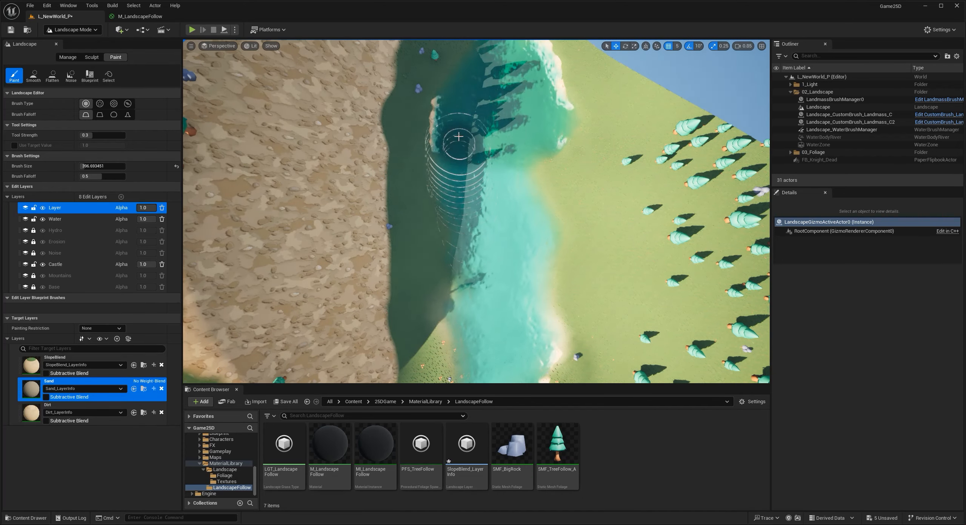
pyautogui.moveTo(529, 141)
pyautogui.mouseDown()
pyautogui.moveTo(535, 135)
pyautogui.moveTo(527, 144)
pyautogui.mouseUp()
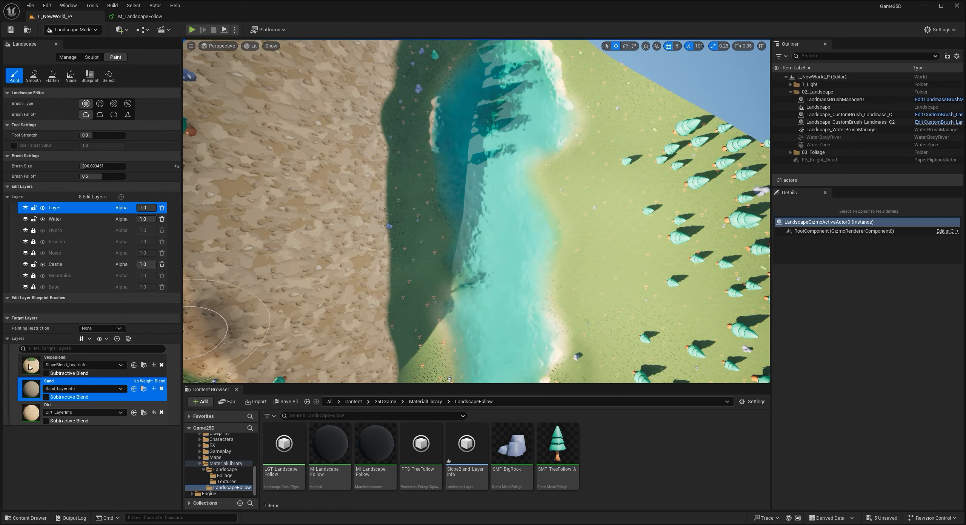
# - Touch up the river bank with the SlopeBlend target layer, and return to Sand for the river bed and shoreline
pyautogui.click(75, 357)
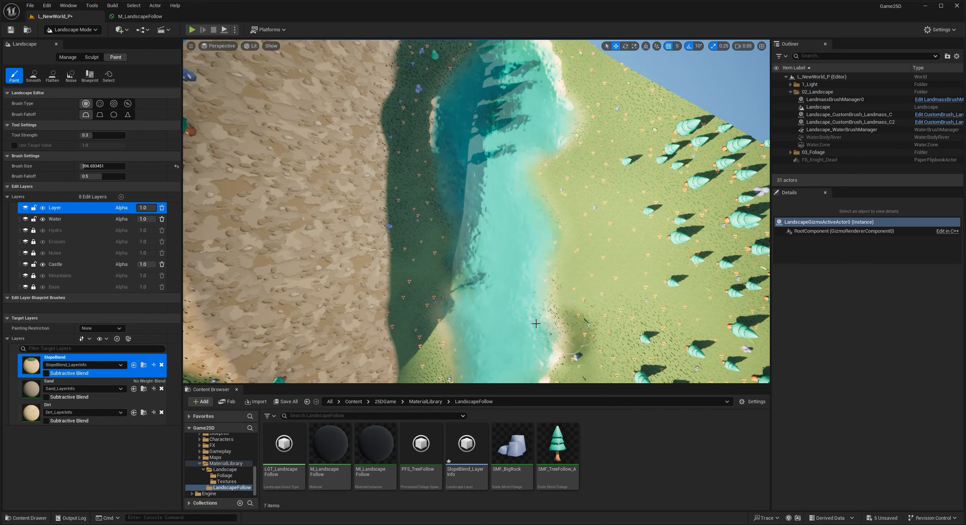
pyautogui.click(76, 382)
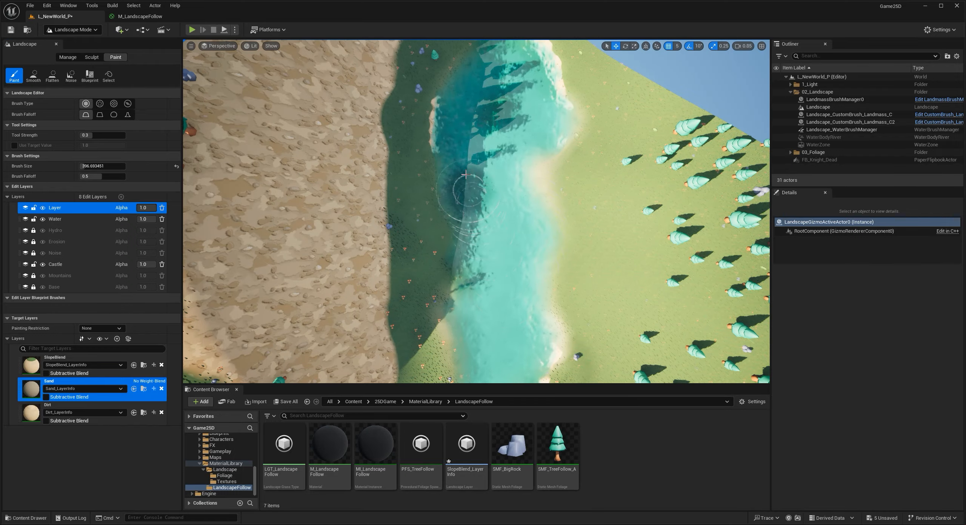
pyautogui.moveTo(469, 278)
pyautogui.mouseDown(button='right')
pyautogui.moveTo(400, 260)
pyautogui.moveTo(355, 223)
pyautogui.moveTo(279, 215)
pyautogui.moveTo(377, 237)
pyautogui.moveTo(355, 257)
pyautogui.moveTo(347, 219)
pyautogui.moveTo(358, 211)
pyautogui.mouseUp(button='right')
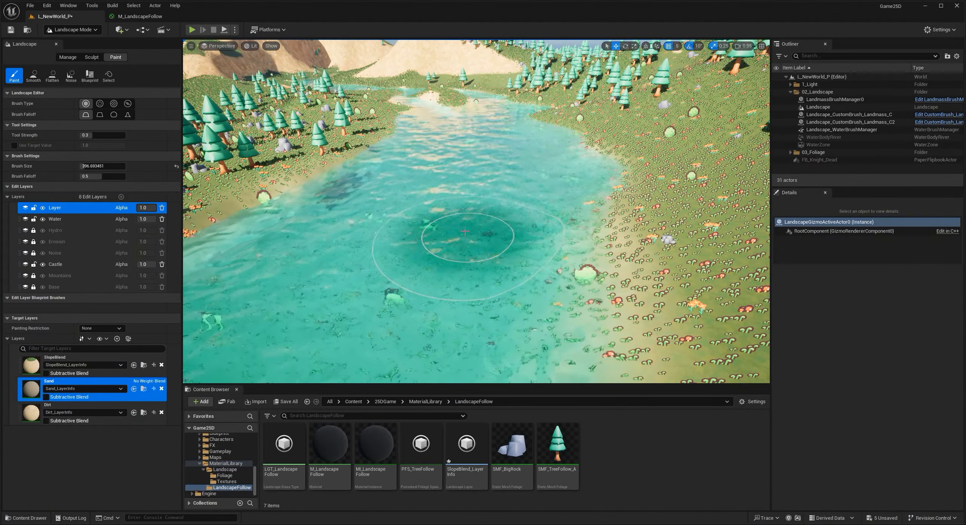
pyautogui.moveTo(438, 190); pyautogui.dragTo(437, 226, button='right')
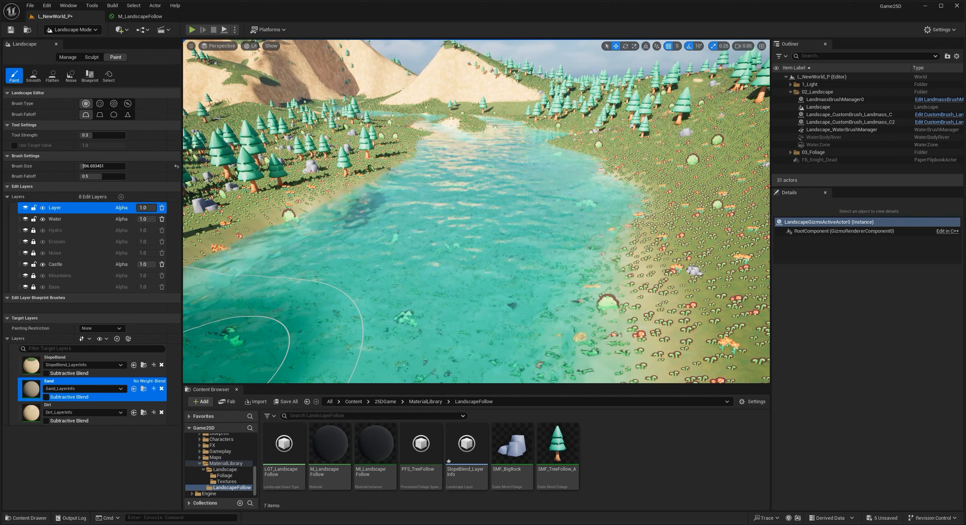
# - In the M_LandscapeFollow material graph, add a LandscapeLayerSample node in the empty area below the Lerp
pyautogui.click(142, 17)
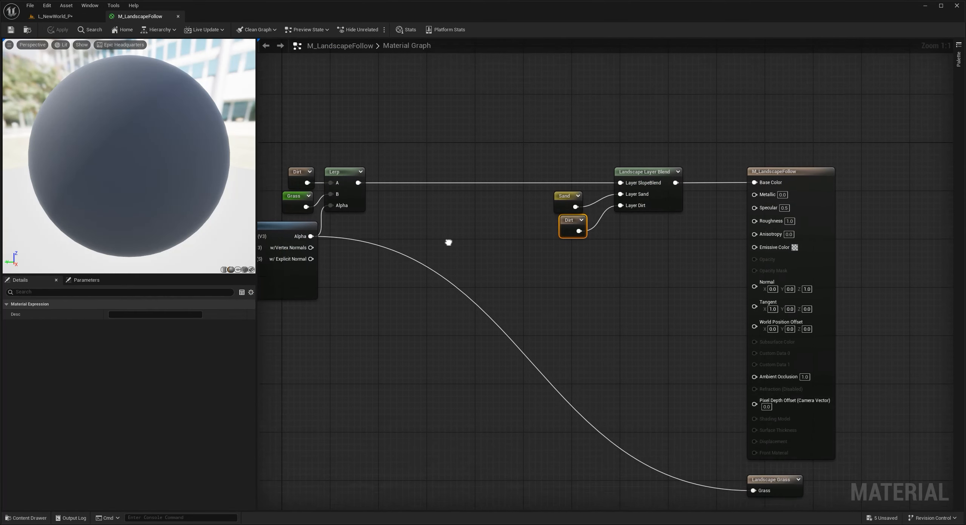
pyautogui.moveTo(449, 241); pyautogui.dragTo(464, 206, button='right')
pyautogui.moveTo(356, 211); pyautogui.dragTo(368, 194, button='right')
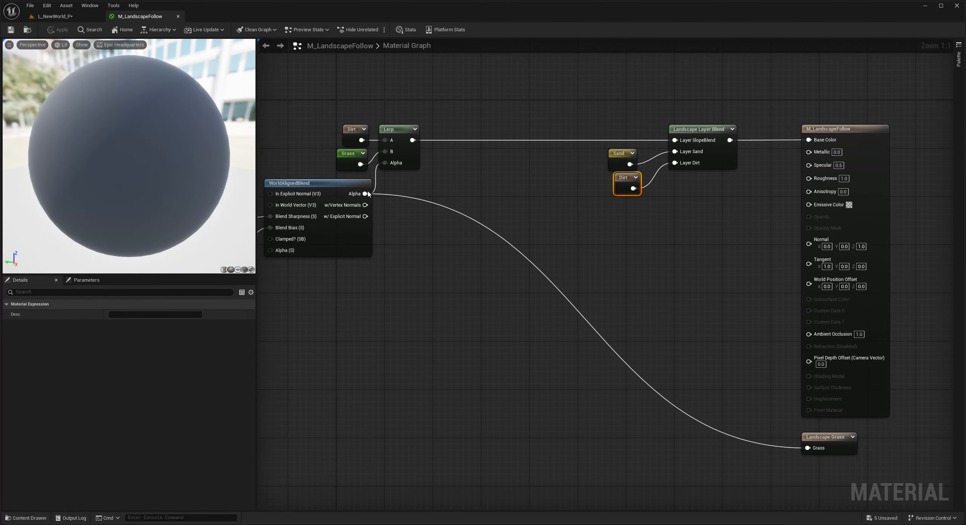
pyautogui.moveTo(449, 255); pyautogui.dragTo(432, 247, button='right')
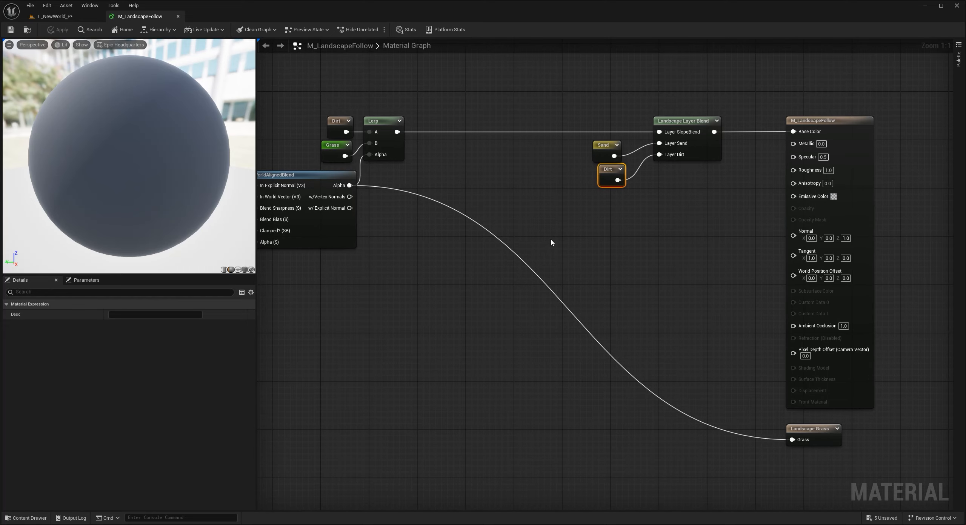
pyautogui.moveTo(489, 300); pyautogui.dragTo(446, 274, button='right')
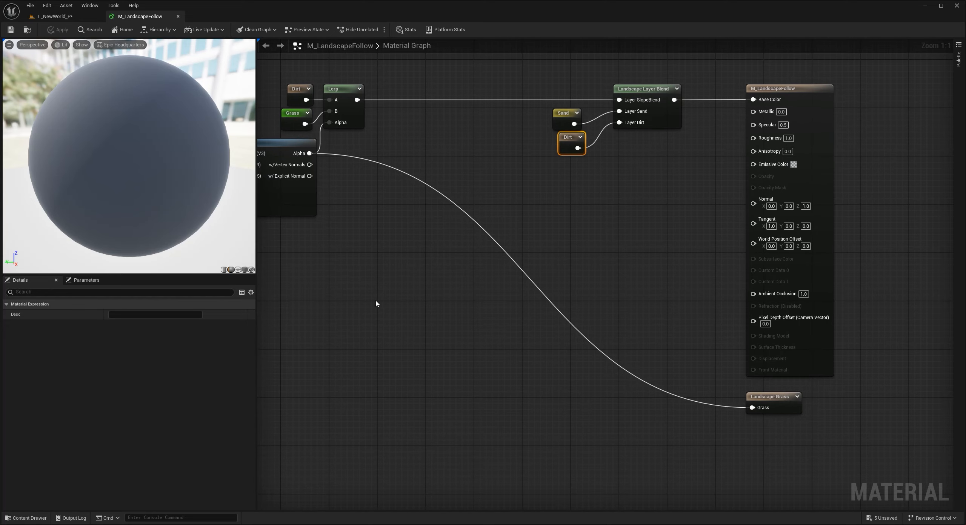
pyautogui.rightClick(393, 290)
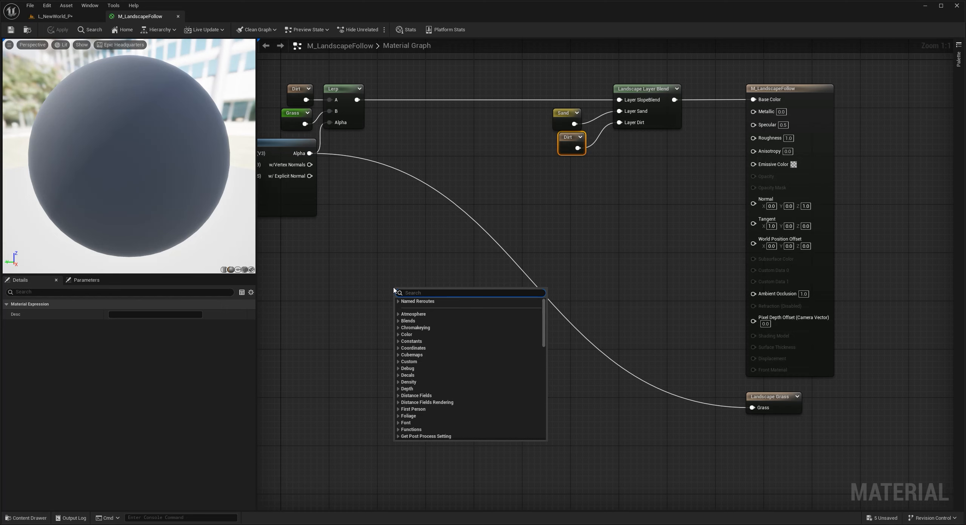
pyautogui.write('landscape sample')
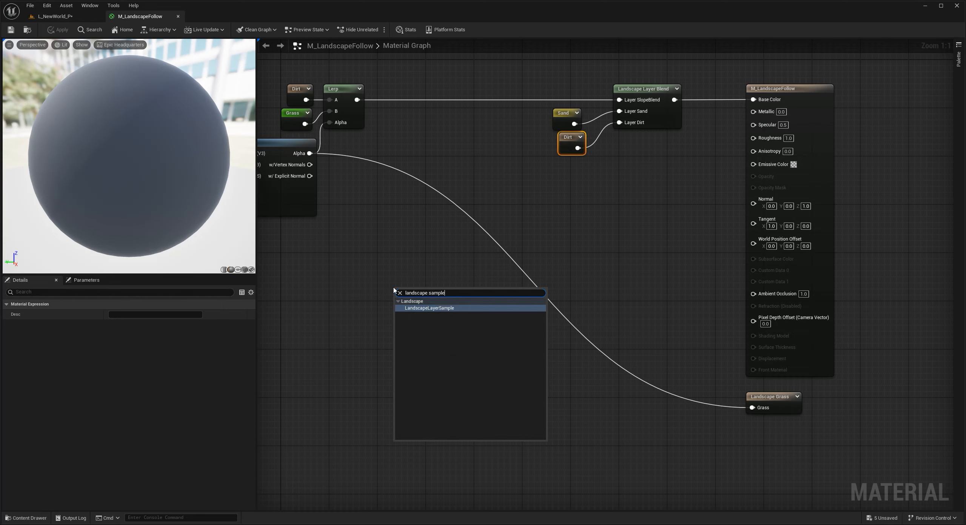
pyautogui.press('Return')
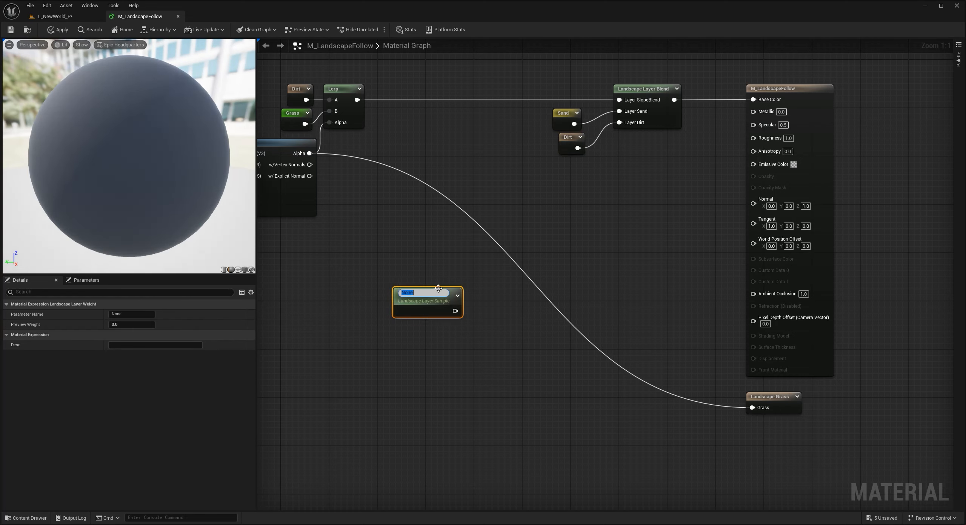
# - Set the landscape layer sample's parameter name to SlopeBlend and shift the node slightly
pyautogui.moveTo(406, 244); pyautogui.dragTo(443, 253, button='right')
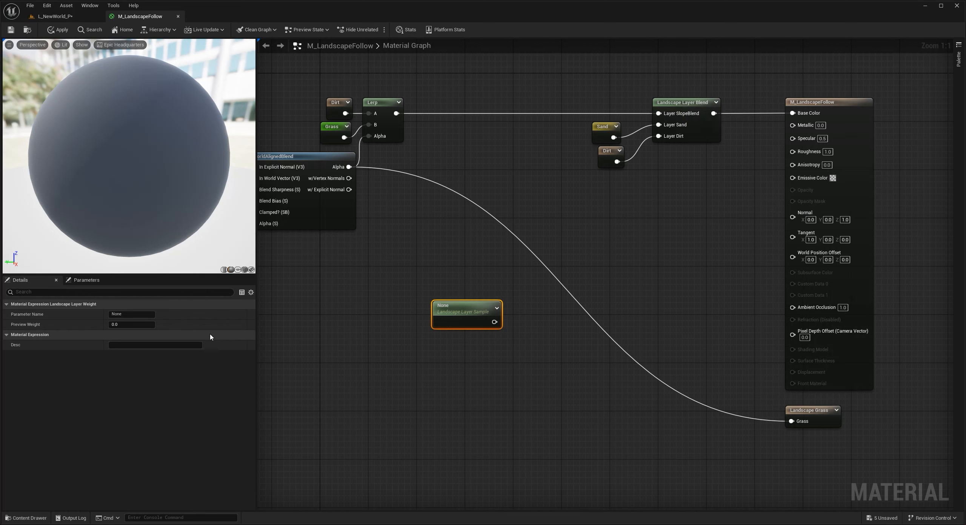
pyautogui.write('S')
pyautogui.press('capslock')
pyautogui.write('lopeBlend')
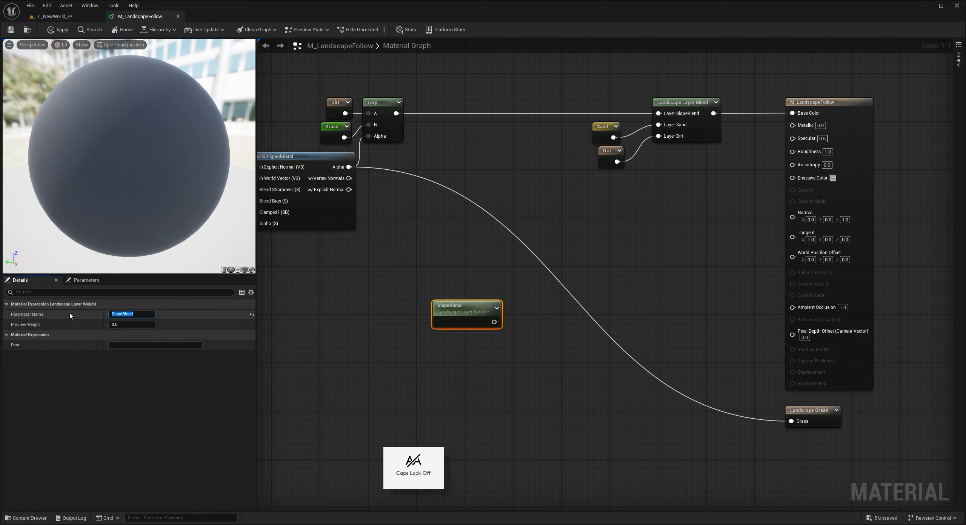
pyautogui.moveTo(464, 307)
pyautogui.mouseDown()
pyautogui.moveTo(480, 309)
pyautogui.moveTo(454, 303)
pyautogui.mouseUp()
pyautogui.click(466, 349)
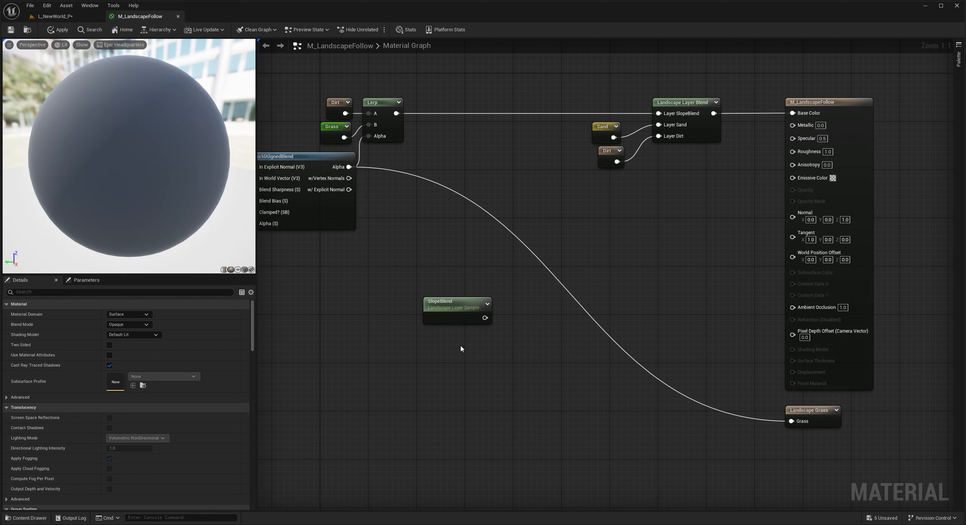
# - Duplicate the SlopeBlend layer sample and set the copy's parameter name to Sanda
pyautogui.rightClick(460, 348)
pyautogui.click(466, 308)
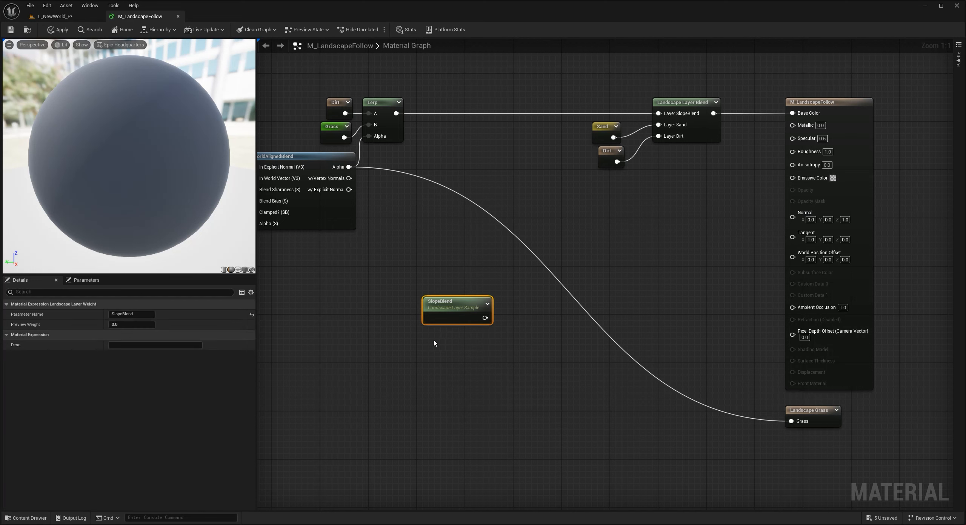
pyautogui.hotkey('ctrl', 'd')
pyautogui.click(141, 314)
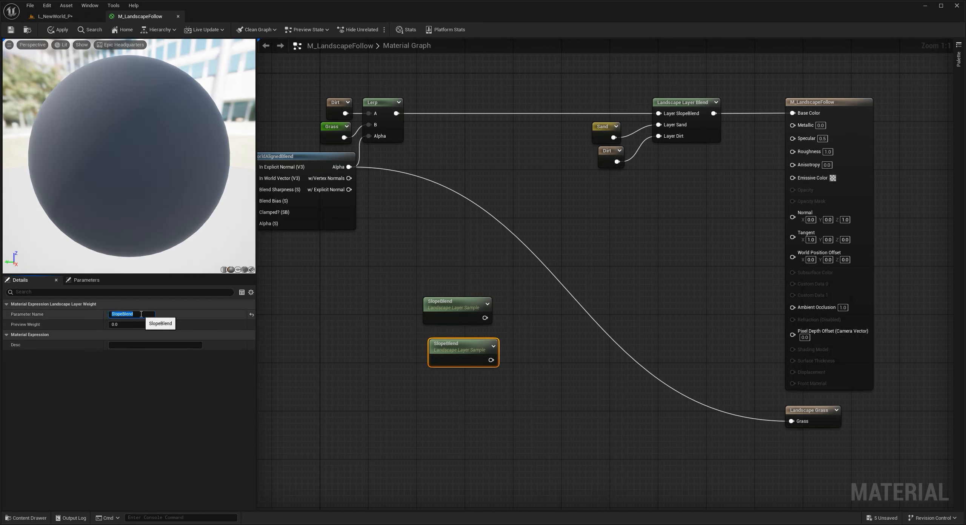
pyautogui.press('capslock')
pyautogui.write('Sanda')
pyautogui.press('Return')
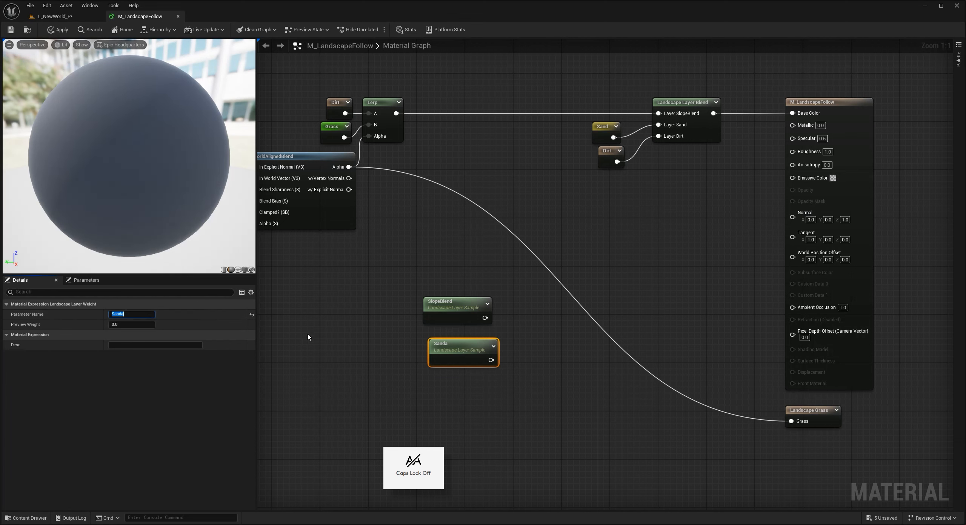
# - Align the two layer samples and add a Subtract node with SlopeBlend into A and Sanda into B
pyautogui.moveTo(466, 344)
pyautogui.mouseDown()
pyautogui.moveTo(423, 323)
pyautogui.moveTo(494, 343)
pyautogui.moveTo(481, 340)
pyautogui.mouseUp()
pyautogui.keyDown('shift'); pyautogui.click(459, 311); pyautogui.keyUp('shift')
pyautogui.write('subrt')
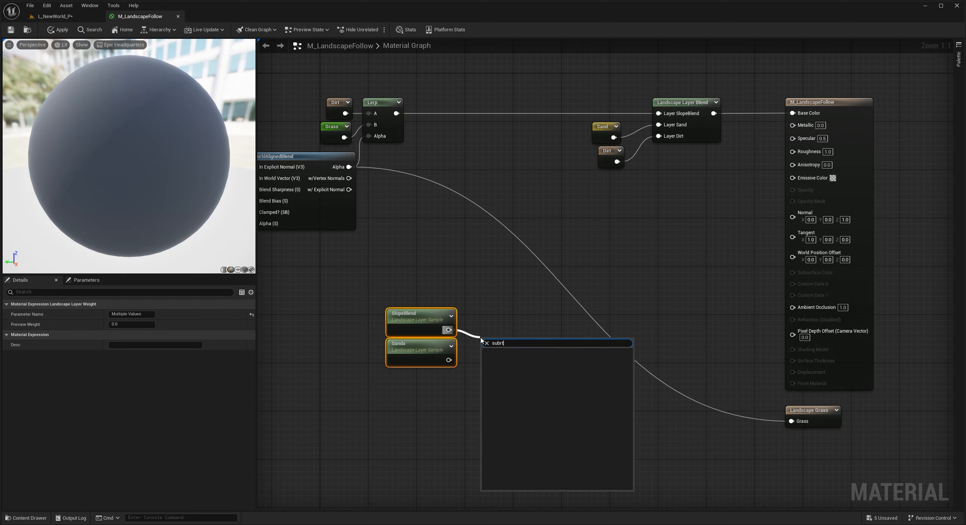
pyautogui.press('BackSpace')
pyautogui.write('tra')
pyautogui.press('Return')
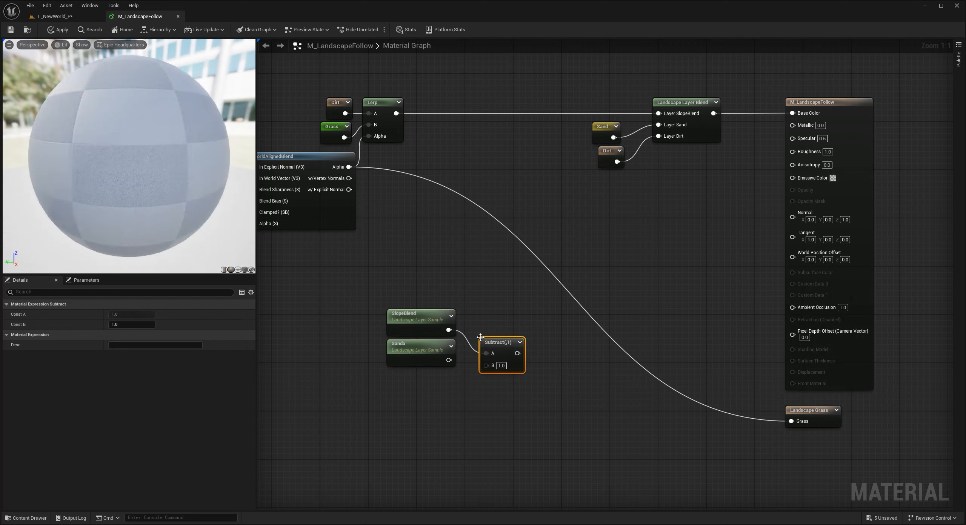
pyautogui.moveTo(492, 344); pyautogui.dragTo(493, 325)
pyautogui.moveTo(449, 360); pyautogui.dragTo(484, 310)
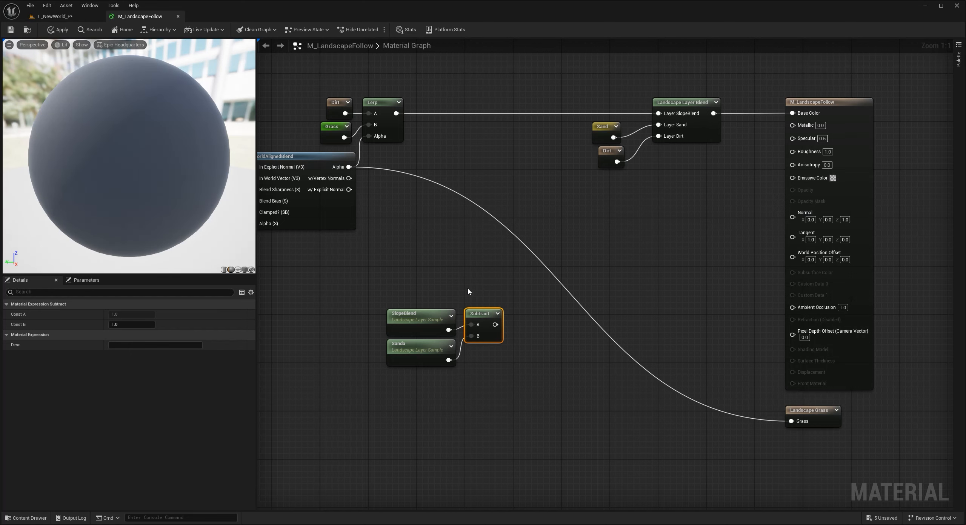
# - Disconnect WorldAlignedBlend's Alpha from the Landscape Grass input and move the layer samples and Subtract node up beneath the Lerp
pyautogui.click(464, 291)
pyautogui.moveTo(467, 342); pyautogui.dragTo(687, 416)
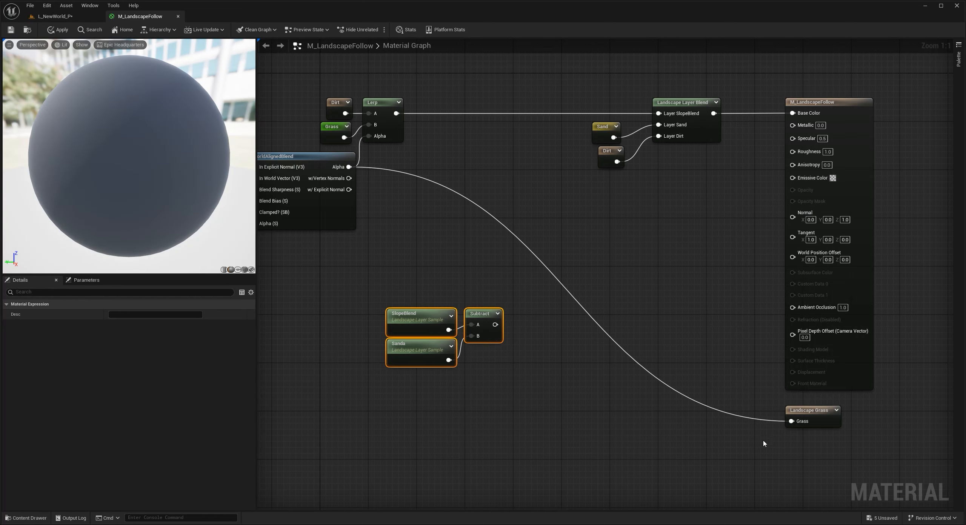
pyautogui.moveTo(790, 421); pyautogui.dragTo(791, 421)
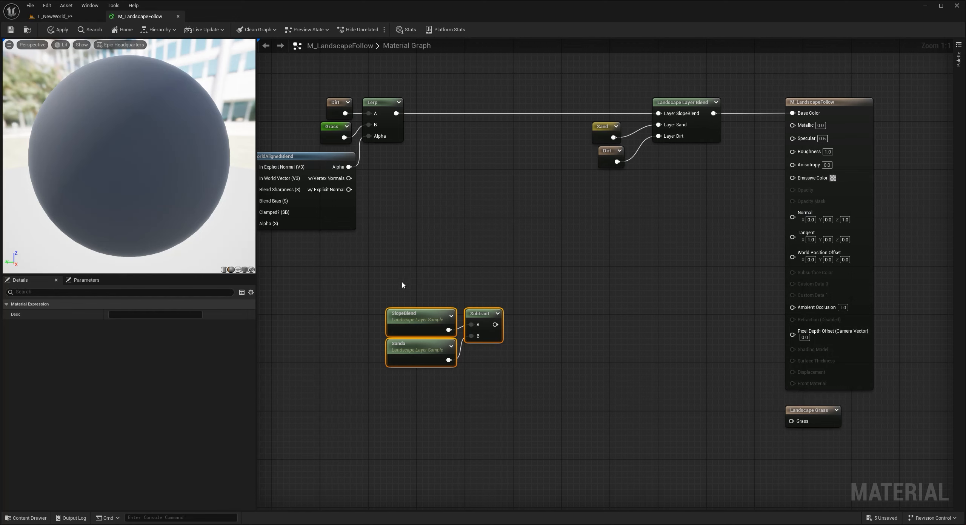
pyautogui.moveTo(474, 316); pyautogui.dragTo(522, 220)
# - Duplicate the Subtract node, feed the first Subtract into A and WorldAlignedBlend's Alpha into B, and add two reroute points
pyautogui.click(569, 232)
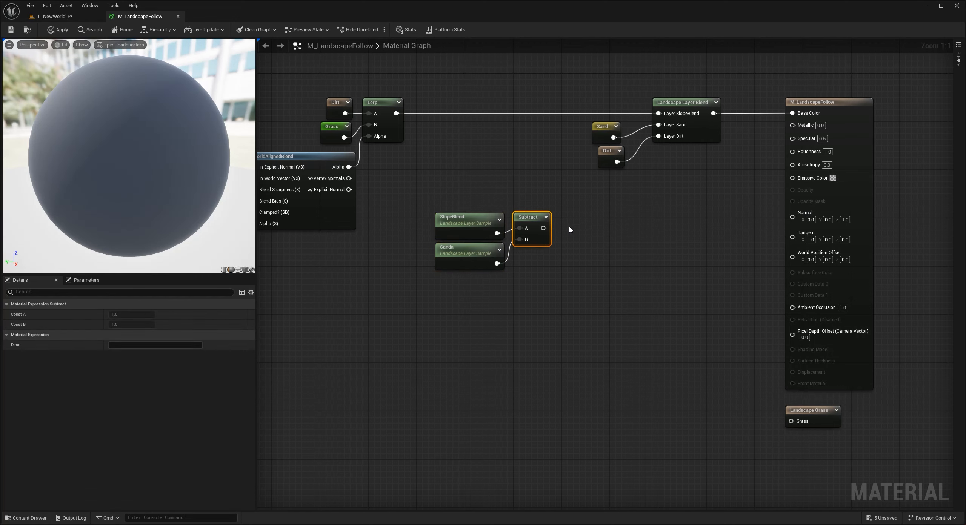
pyautogui.click(582, 217)
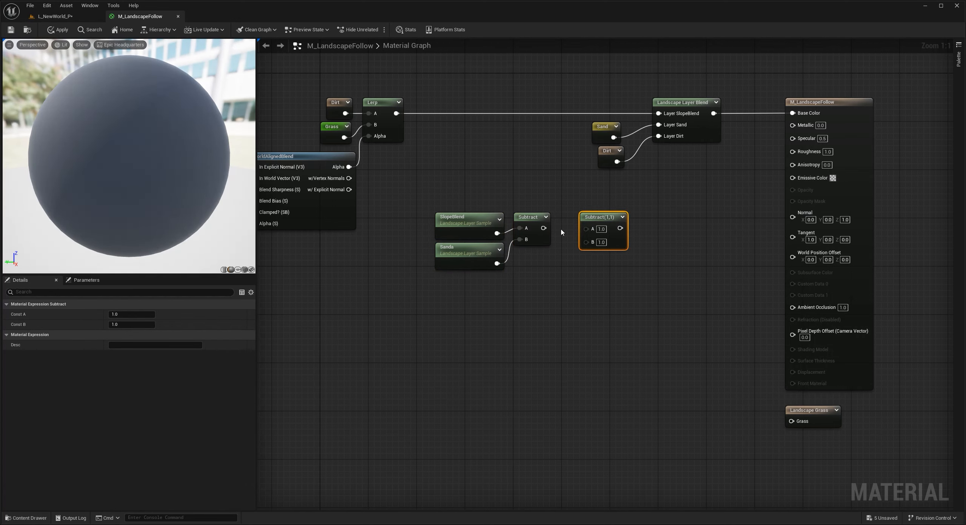
pyautogui.moveTo(544, 228); pyautogui.dragTo(417, 299)
pyautogui.doubleClick(401, 176)
pyautogui.click(476, 289)
pyautogui.doubleClick(466, 283)
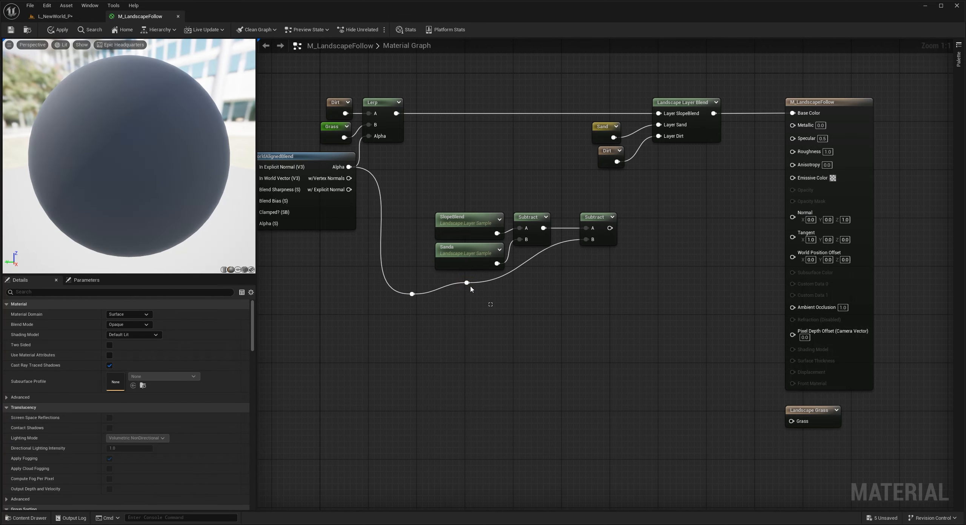
# - Replace the second reroute point with a OneMinus node and connect its output to the second Subtract's B input
pyautogui.press('Delete')
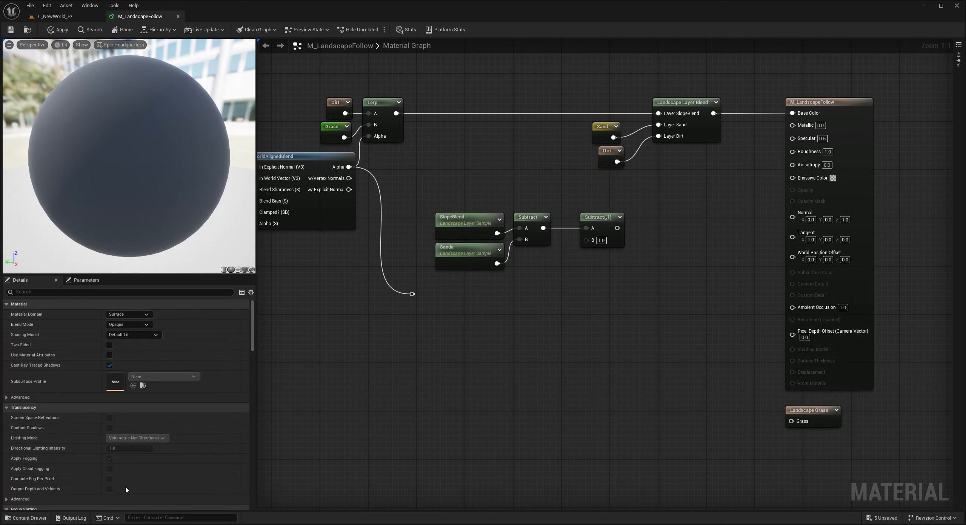
pyautogui.moveTo(415, 294); pyautogui.dragTo(471, 297)
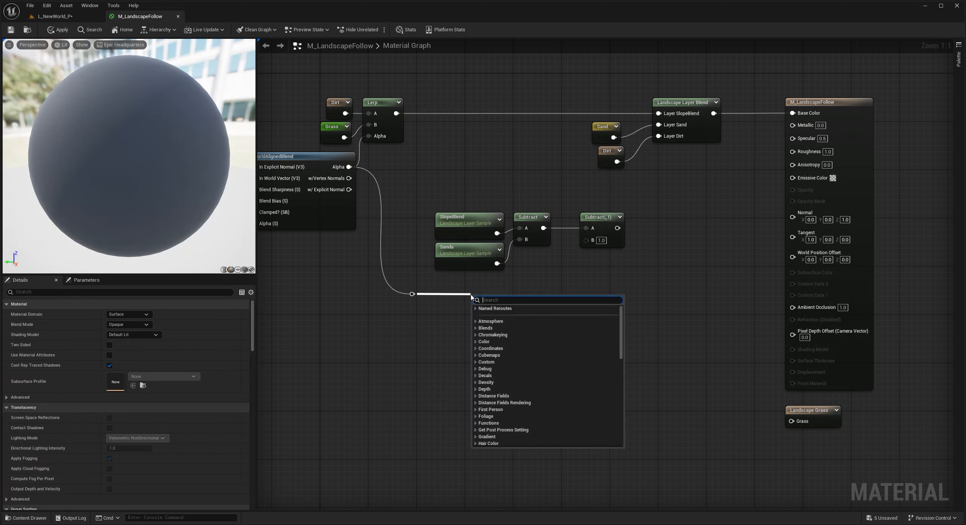
pyautogui.write('one')
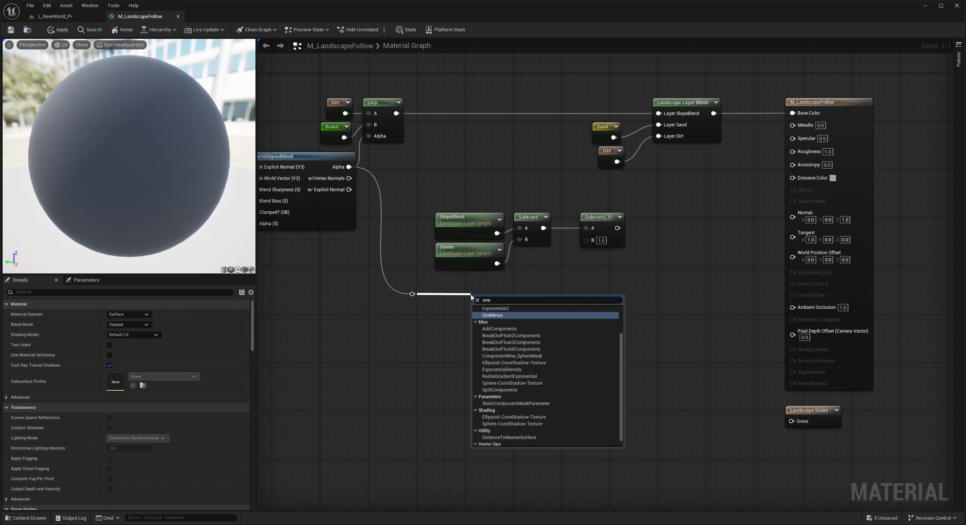
pyautogui.press('Return')
pyautogui.moveTo(475, 299); pyautogui.dragTo(481, 283)
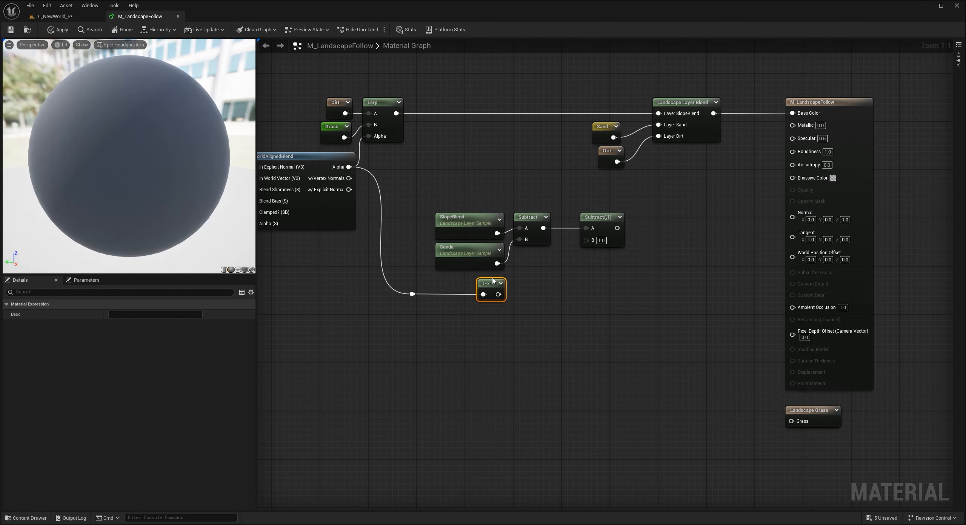
pyautogui.moveTo(498, 295); pyautogui.dragTo(586, 240)
pyautogui.moveTo(611, 294); pyautogui.dragTo(581, 301, button='right')
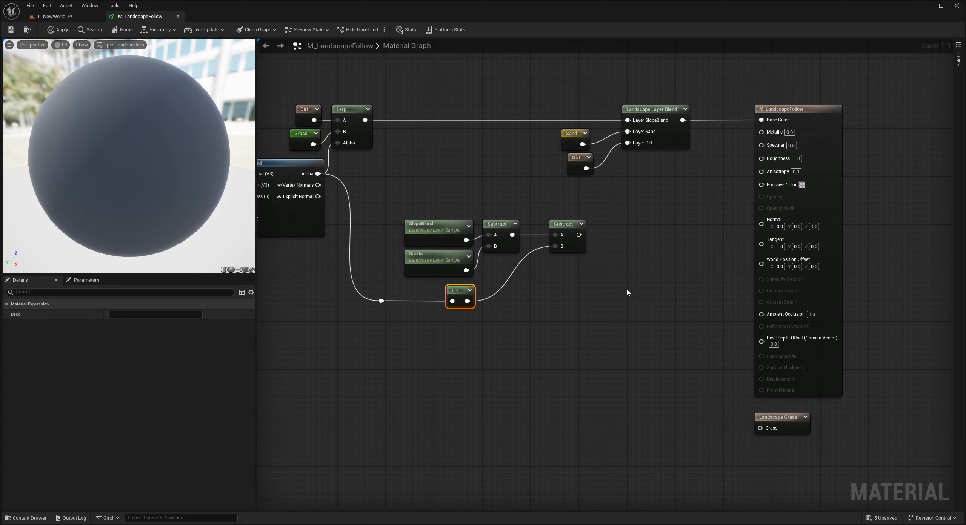
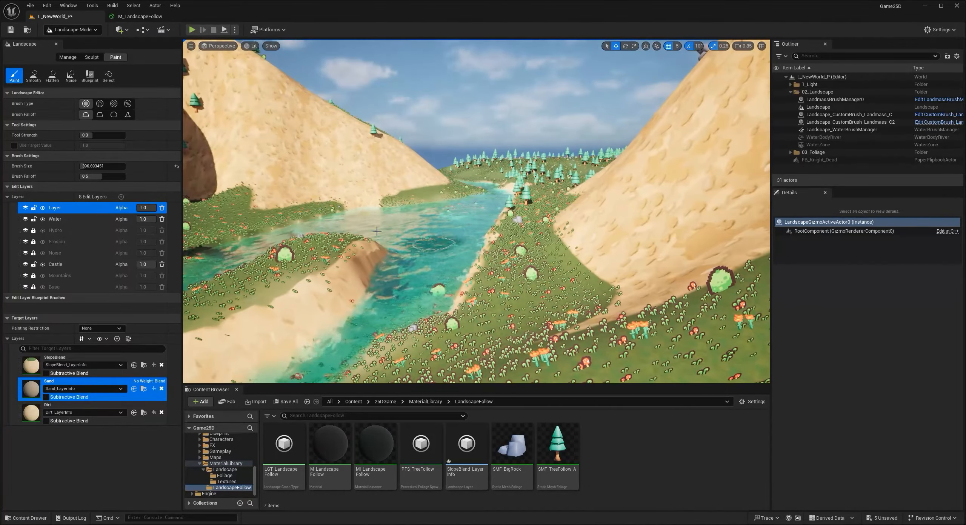
# - Switch to Selection mode and inspect the river's water, sandy banks and surrounding foliage
pyautogui.click(72, 42)
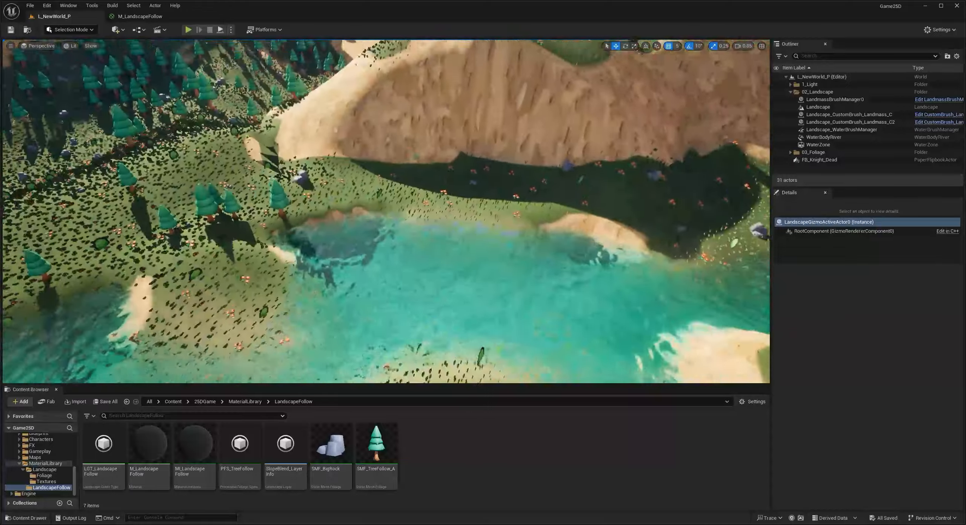
pyautogui.moveTo(386, 211); pyautogui.dragTo(242, 189, button='right')
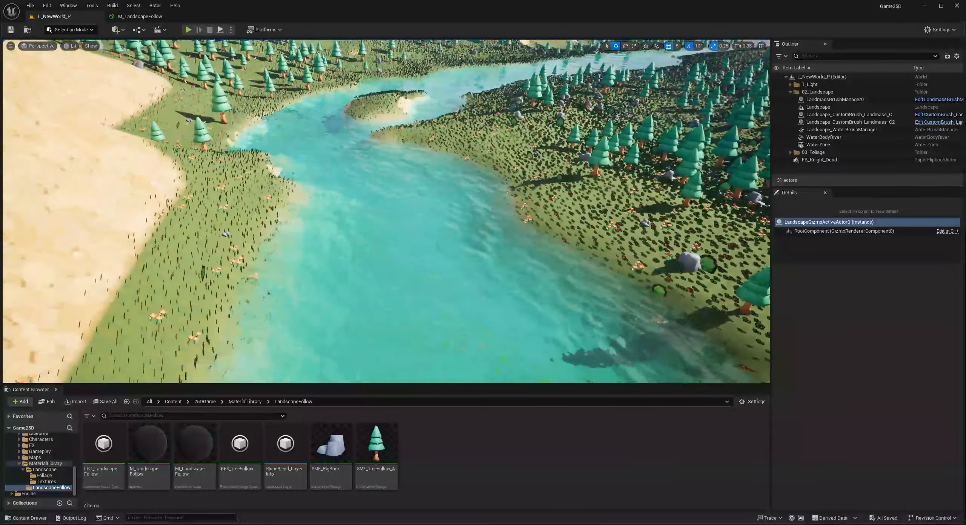
pyautogui.moveTo(386, 211); pyautogui.dragTo(528, 226, button='right')
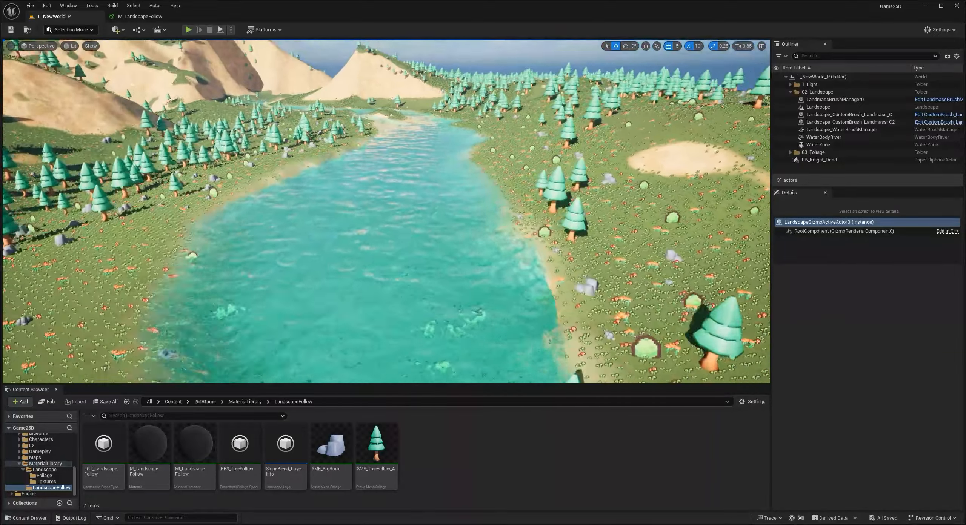
pyautogui.moveTo(386, 211); pyautogui.dragTo(385, 275, button='right')
pyautogui.press('s')
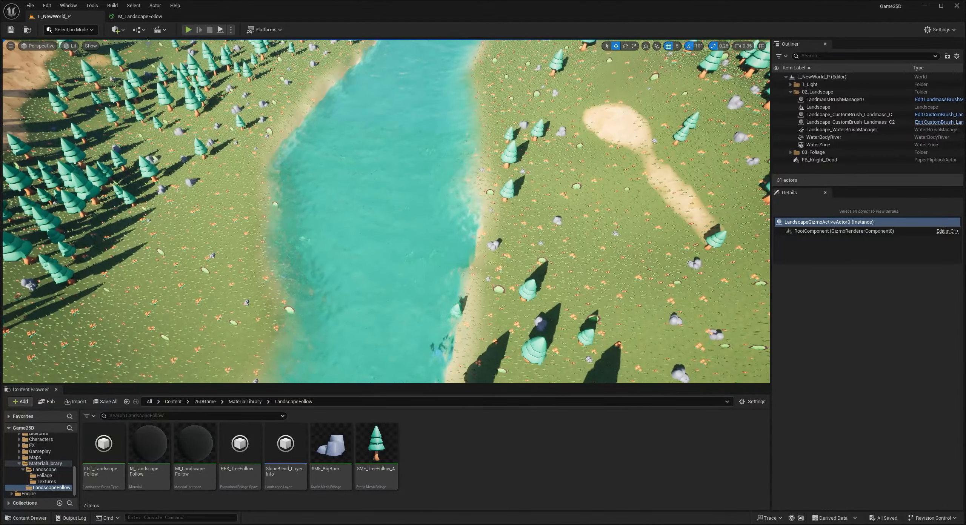
# - Return to Landscape sculpting and use the Smooth tool to level the terrain of the island in the river
pyautogui.click(378, 196)
pyautogui.click(74, 30)
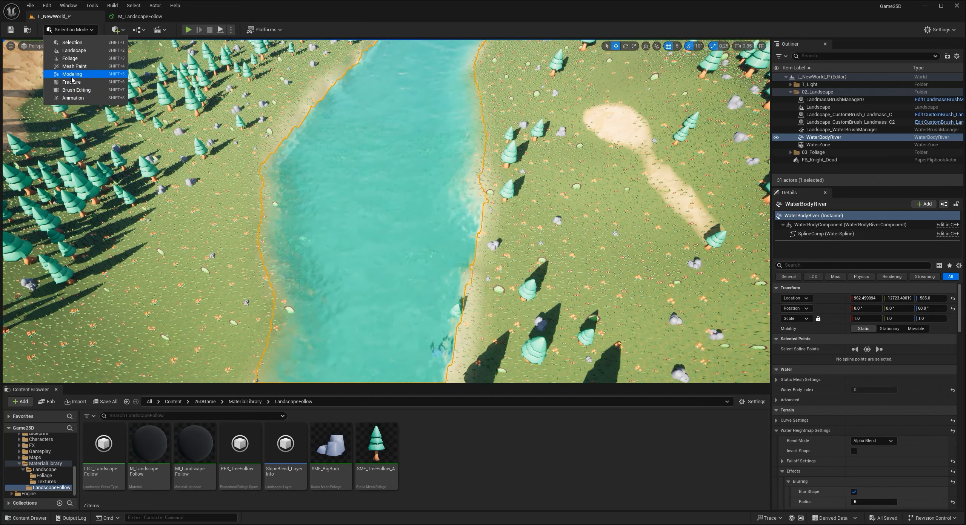
pyautogui.click(72, 50)
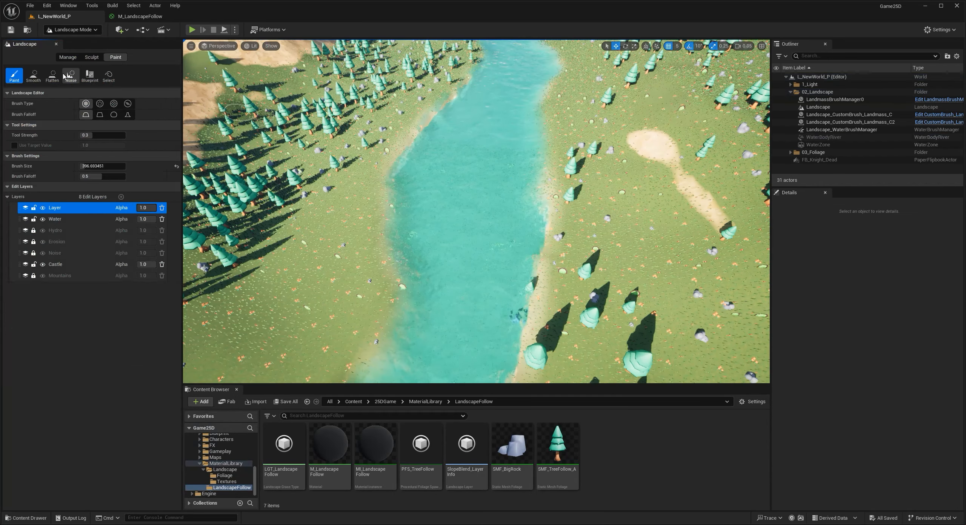
pyautogui.click(91, 57)
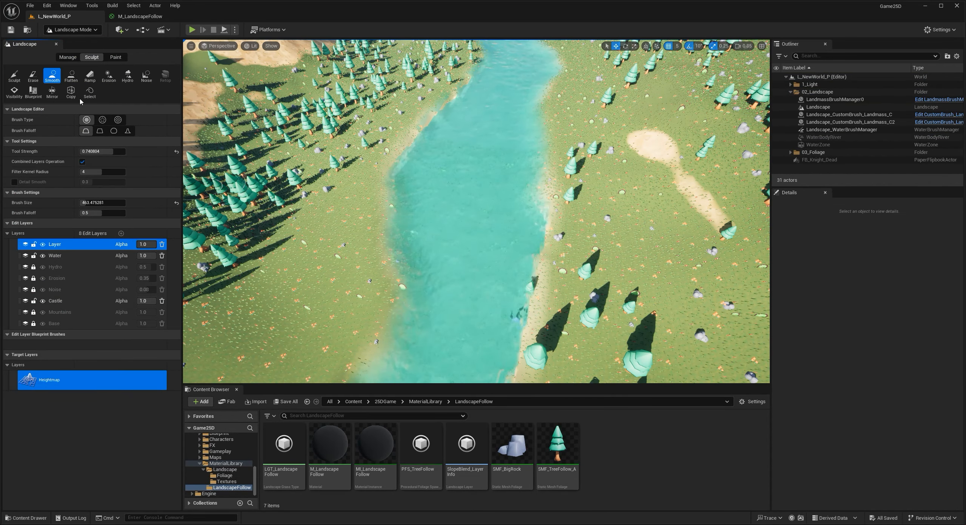
pyautogui.click(309, 271)
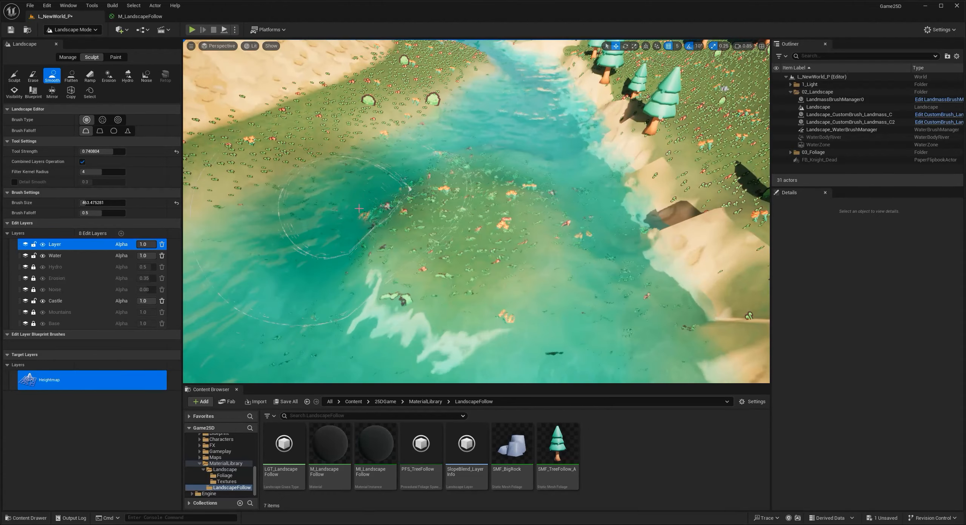
# - Switch to landscape painting and paint the Sand layer over the smoothed island in the river
pyautogui.click(115, 57)
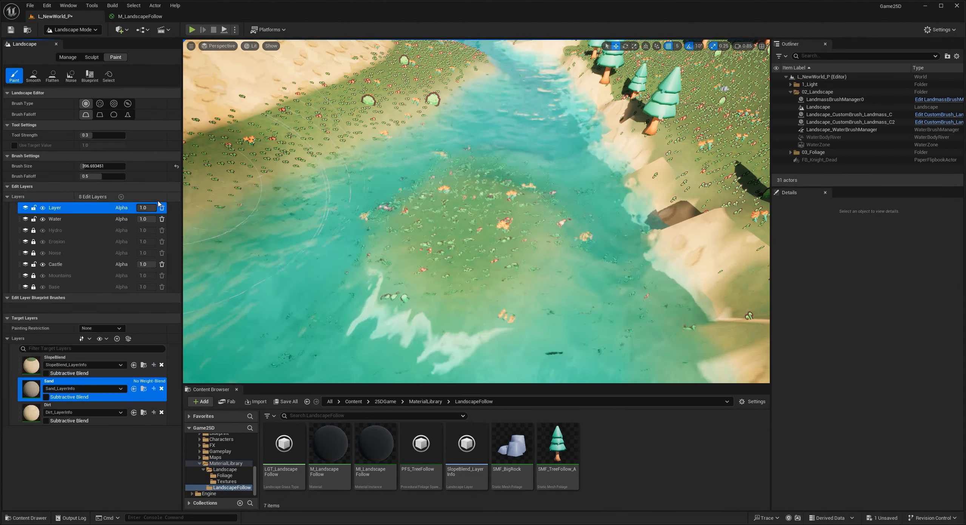
pyautogui.moveTo(375, 176); pyautogui.dragTo(324, 208)
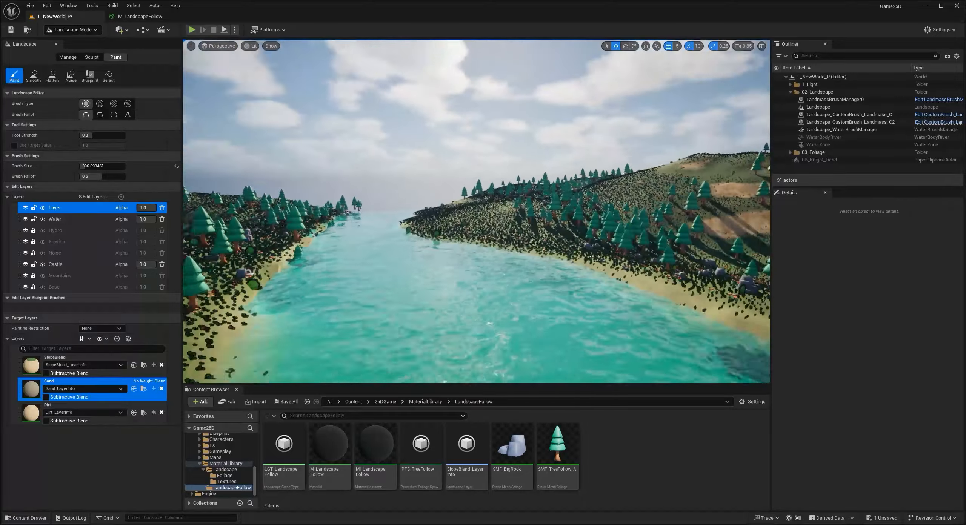
pyautogui.moveTo(476, 211); pyautogui.dragTo(449, 273, button='right')
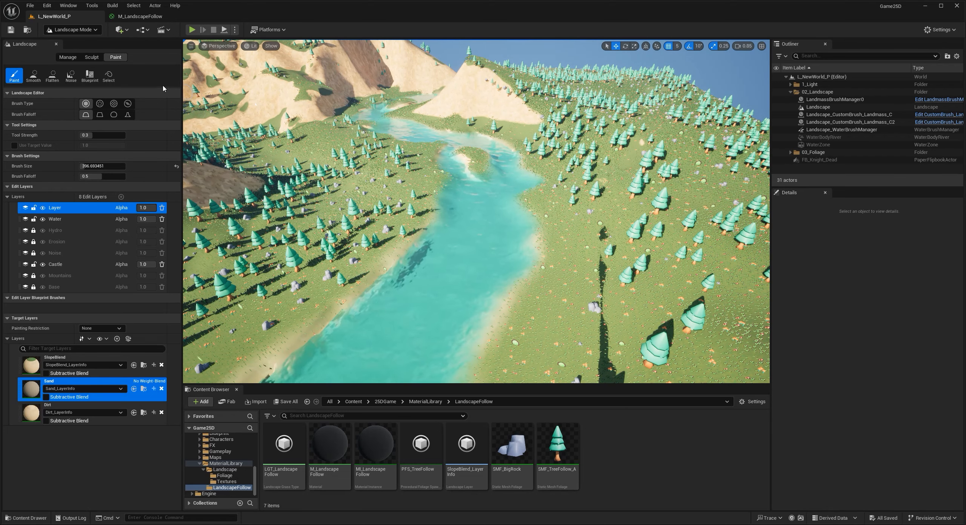
# - Play-test the level by moving the character across the river and along both banks, and end the session
pyautogui.click(195, 32)
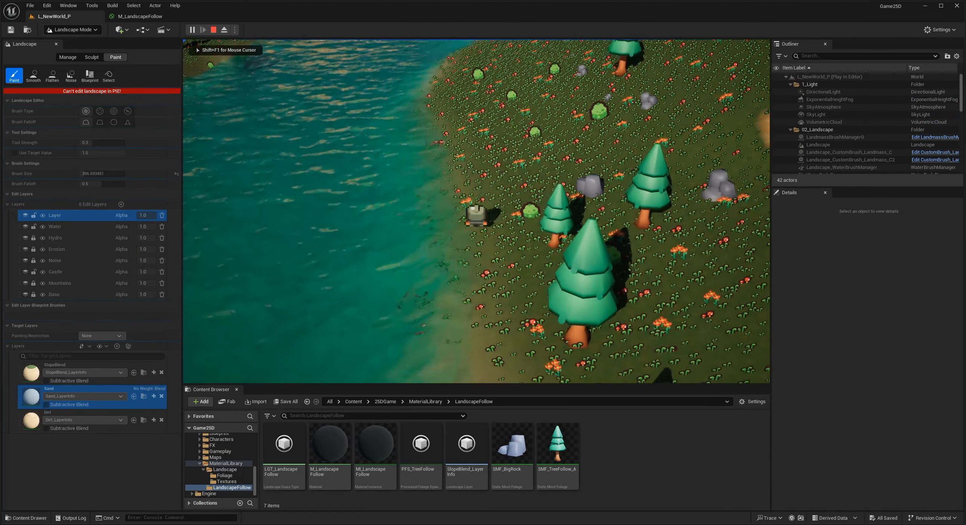
pyautogui.press('a')
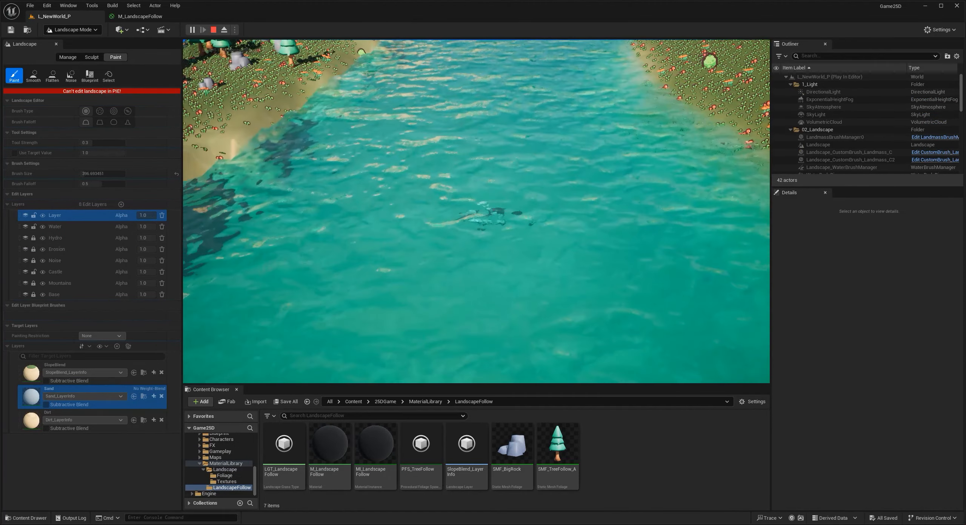
pyautogui.press('w')
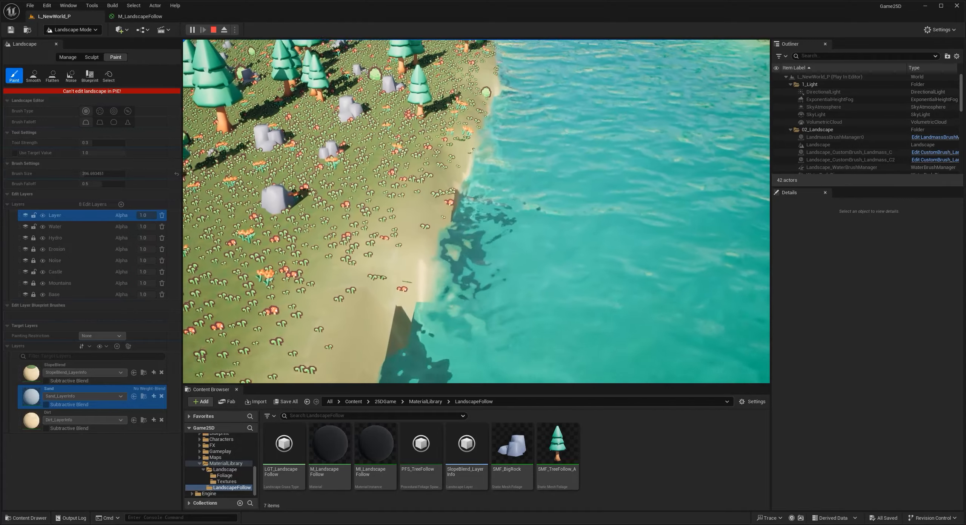
pyautogui.press('d')
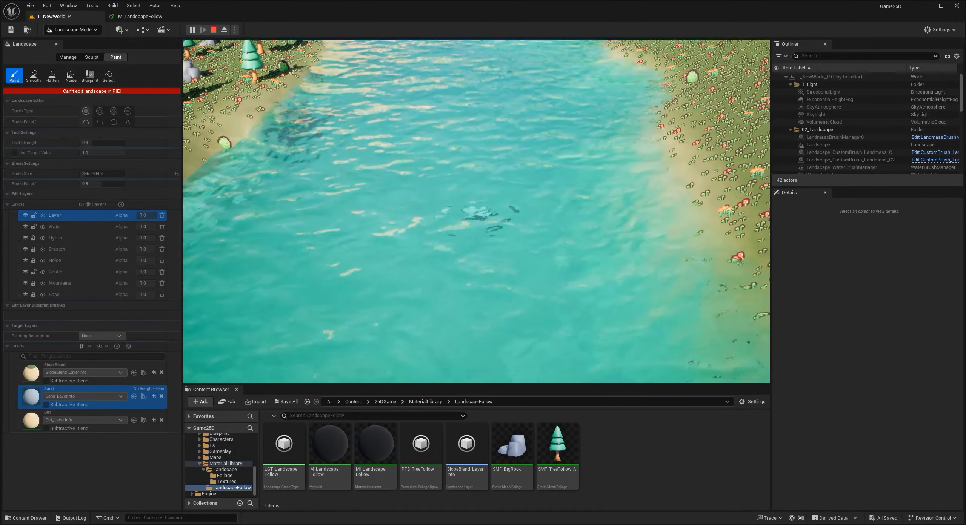
pyautogui.press('w')
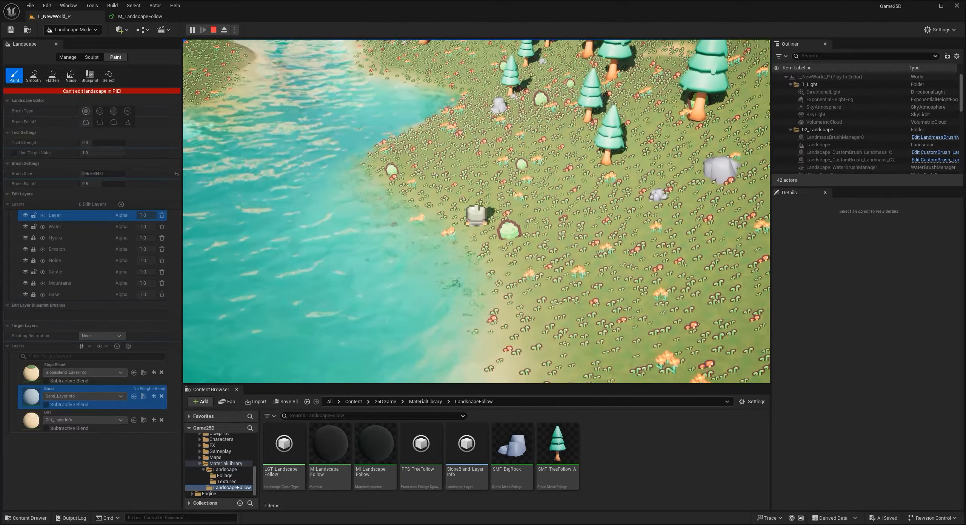
pyautogui.press('Escape')
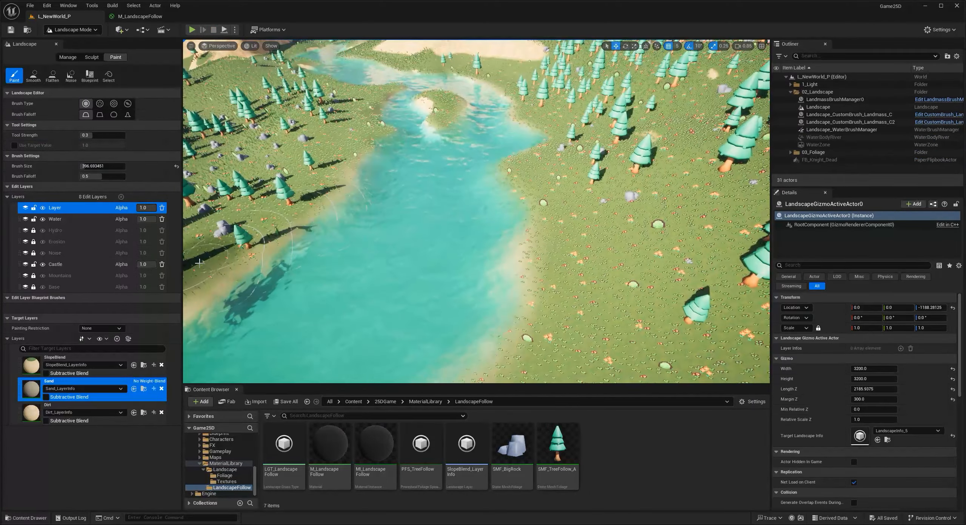
# - Smooth the steep, tree-lined river bank along the waterline with the sculpting Smooth tool
pyautogui.click(68, 57)
pyautogui.click(91, 57)
pyautogui.click(52, 75)
pyautogui.moveTo(261, 279); pyautogui.dragTo(226, 282, button='right')
pyautogui.moveTo(280, 291)
pyautogui.mouseDown()
pyautogui.moveTo(393, 218)
pyautogui.moveTo(320, 238)
pyautogui.moveTo(369, 217)
pyautogui.moveTo(363, 247)
pyautogui.mouseUp()
pyautogui.moveTo(362, 247)
pyautogui.mouseDown(button='right')
pyautogui.moveTo(458, 230)
pyautogui.moveTo(407, 172)
pyautogui.mouseUp(button='right')
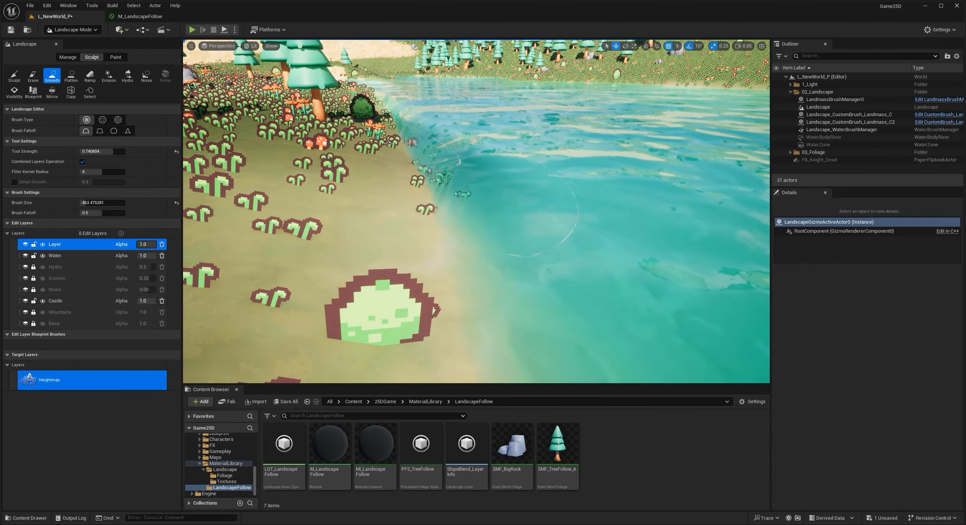
pyautogui.moveTo(490, 264); pyautogui.dragTo(476, 264, button='right')
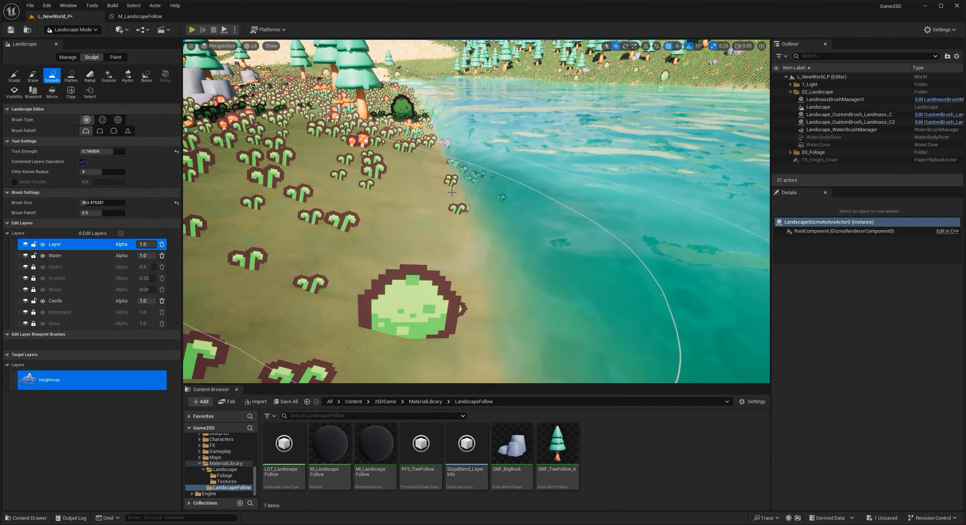
pyautogui.click(452, 192)
pyautogui.moveTo(452, 192)
pyautogui.mouseDown(button='right')
pyautogui.moveTo(422, 204)
pyautogui.moveTo(392, 195)
pyautogui.moveTo(409, 189)
pyautogui.mouseUp(button='right')
# - Examine the whole river valley, its banks and the surrounding mountains from above
pyautogui.press('s')
pyautogui.press('w')
pyautogui.press('s')
pyautogui.moveTo(599, 140); pyautogui.dragTo(665, 132, button='right')
pyautogui.press('s')
pyautogui.press('s')
pyautogui.moveTo(478, 227)
pyautogui.mouseDown(button='right')
pyautogui.moveTo(492, 211)
pyautogui.moveTo(481, 201)
pyautogui.mouseUp(button='right')
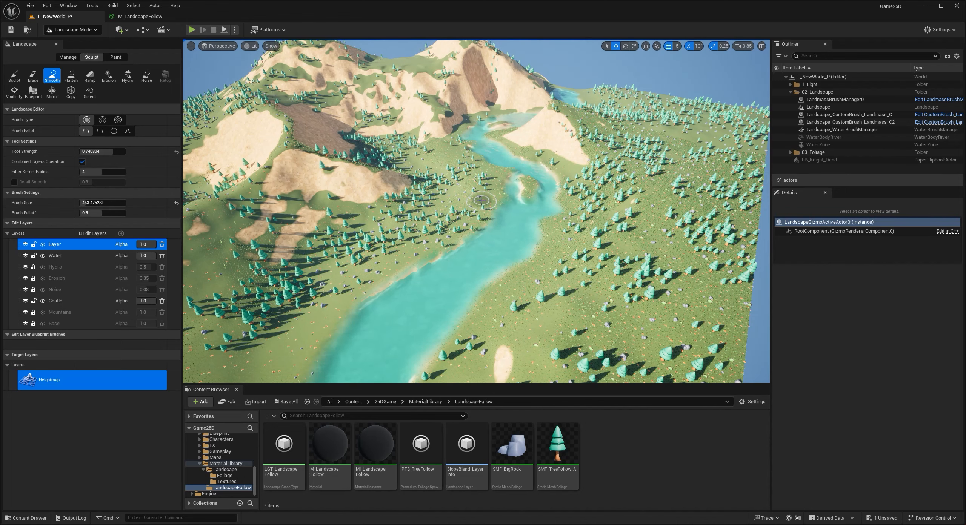
pyautogui.press('w')
pyautogui.moveTo(517, 198)
pyautogui.mouseDown(button='right')
pyautogui.moveTo(451, 206)
pyautogui.moveTo(519, 204)
pyautogui.moveTo(505, 202)
pyautogui.mouseUp(button='right')
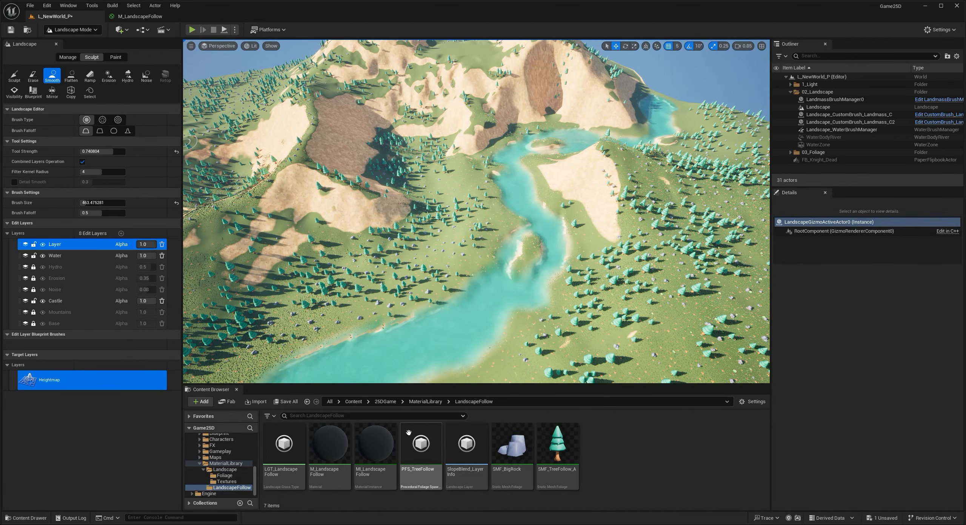
# - Switch back to Selection mode and save the level
pyautogui.click(89, 31)
pyautogui.click(90, 43)
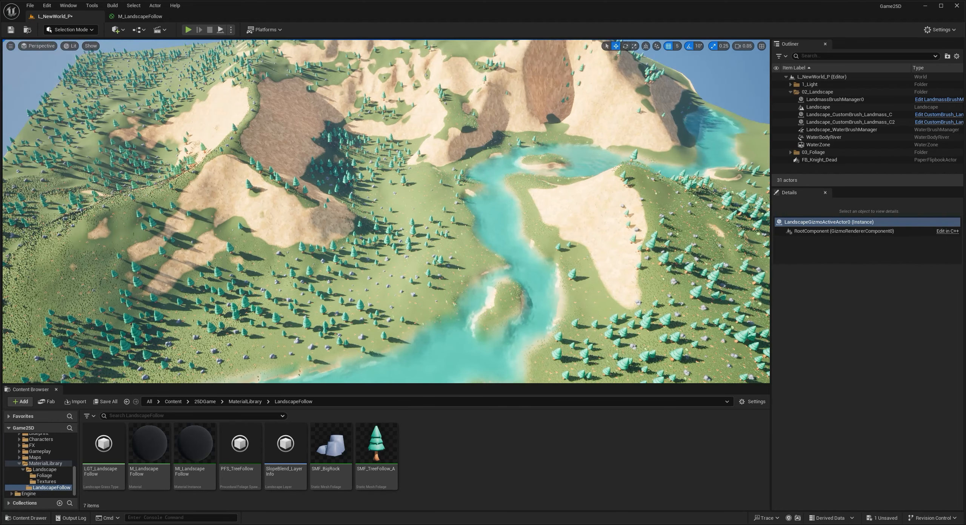
pyautogui.moveTo(324, 200); pyautogui.dragTo(321, 203, button='right')
pyautogui.hotkey('ctrl', 's')
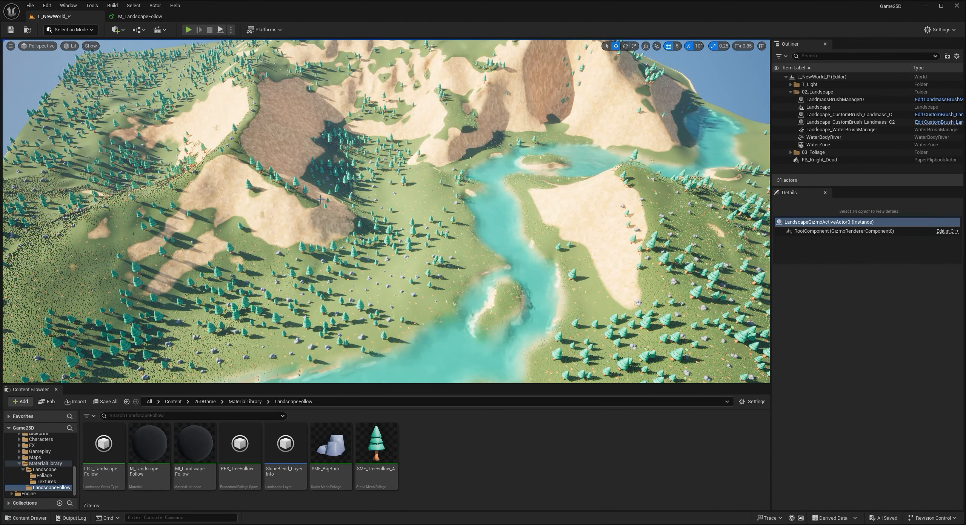
# - Open the Textures folder inside MaterialLibrary/Landscape and select the Tiles_Rectangle_Green_Damaged texture
pyautogui.moveTo(387, 207); pyautogui.dragTo(342, 121, button='right')
pyautogui.press('w')
pyautogui.press('w')
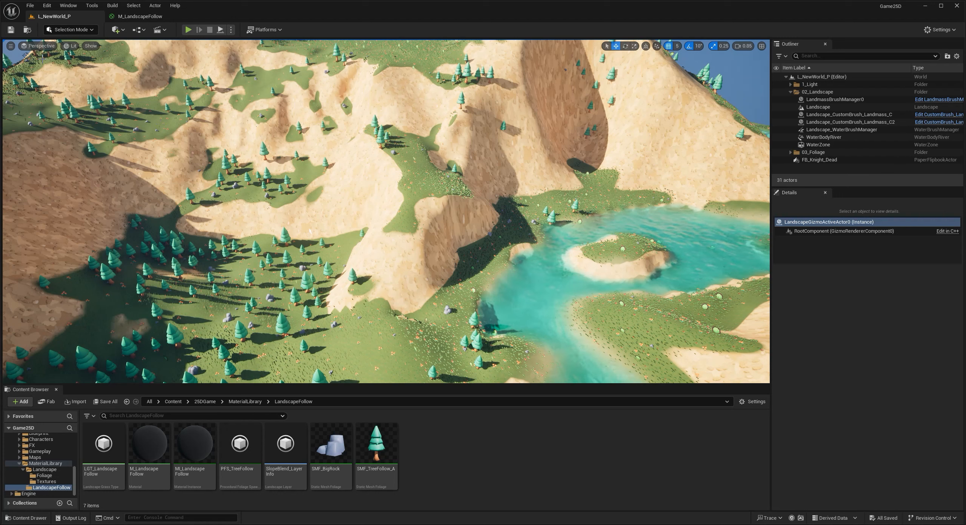
pyautogui.click(45, 470)
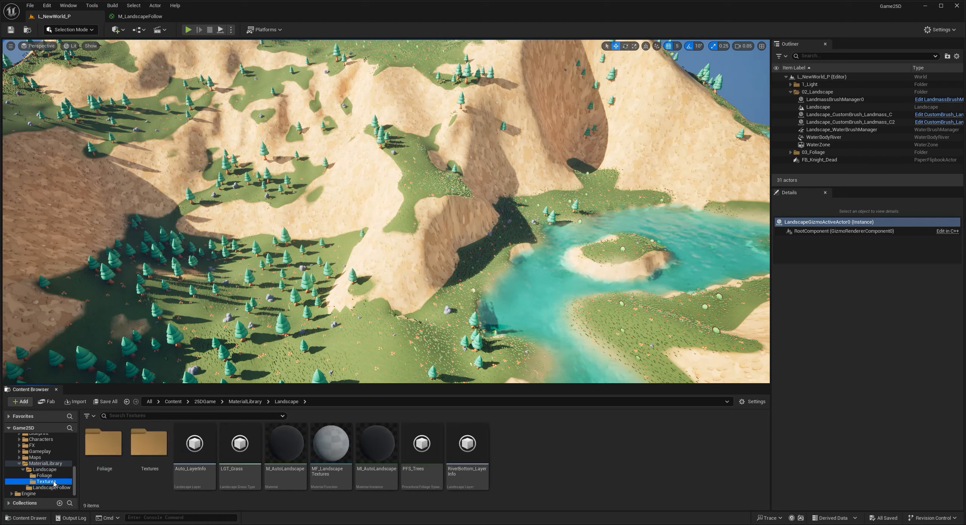
pyautogui.click(46, 481)
pyautogui.click(477, 463)
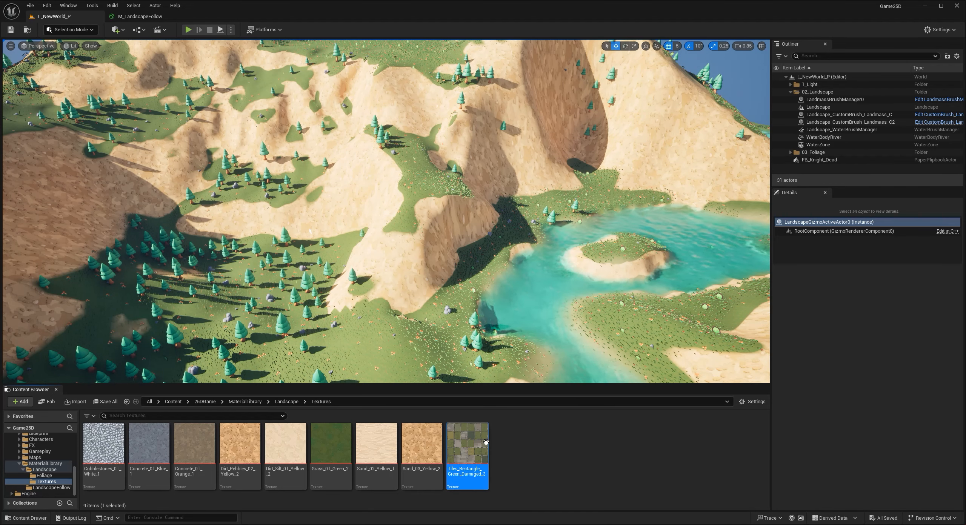
pyautogui.moveTo(485, 441)
pyautogui.moveTo(412, 273); pyautogui.dragTo(423, 249, button='right')
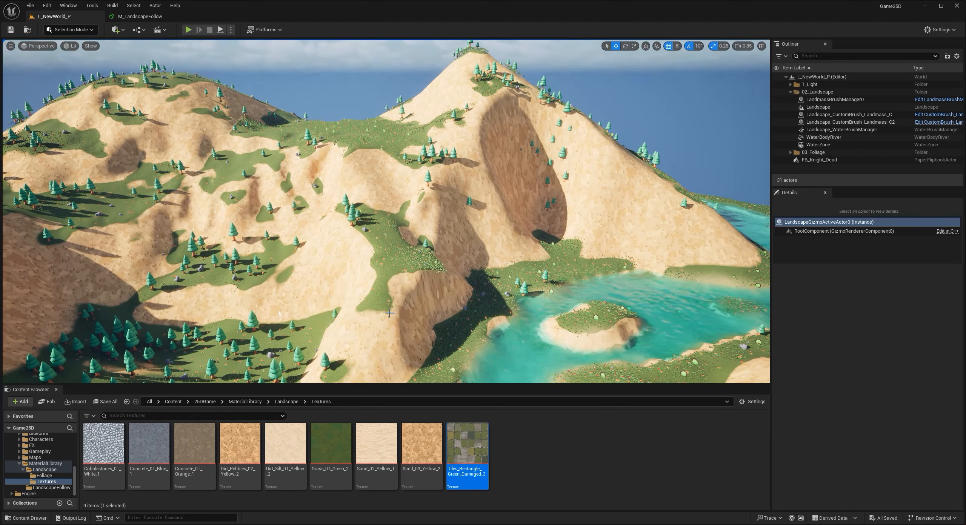
# - In M_LandscapeFollow, recolour the SAND_TEXTURE comment by sampling the yellow of its Sand reroute node
pyautogui.click(140, 16)
pyautogui.moveTo(369, 279); pyautogui.dragTo(521, 334, button='right')
pyautogui.scroll(-4, 477, 315)
pyautogui.moveTo(459, 308); pyautogui.dragTo(552, 360, button='right')
pyautogui.scroll(-3, 504, 331)
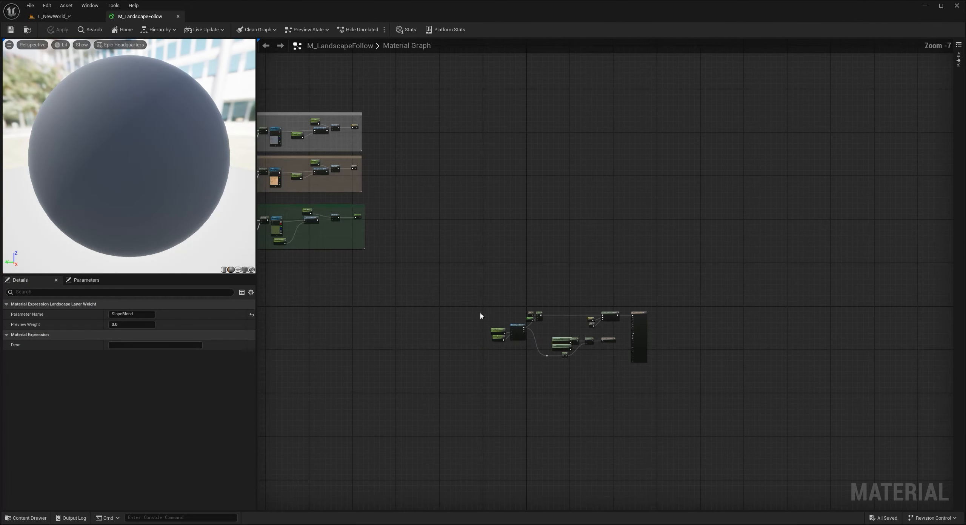
pyautogui.moveTo(502, 329); pyautogui.dragTo(595, 342, button='right')
pyautogui.moveTo(464, 248); pyautogui.dragTo(519, 307, button='right')
pyautogui.scroll(2, 422, 204)
pyautogui.scroll(1, 422, 205)
pyautogui.click(341, 162)
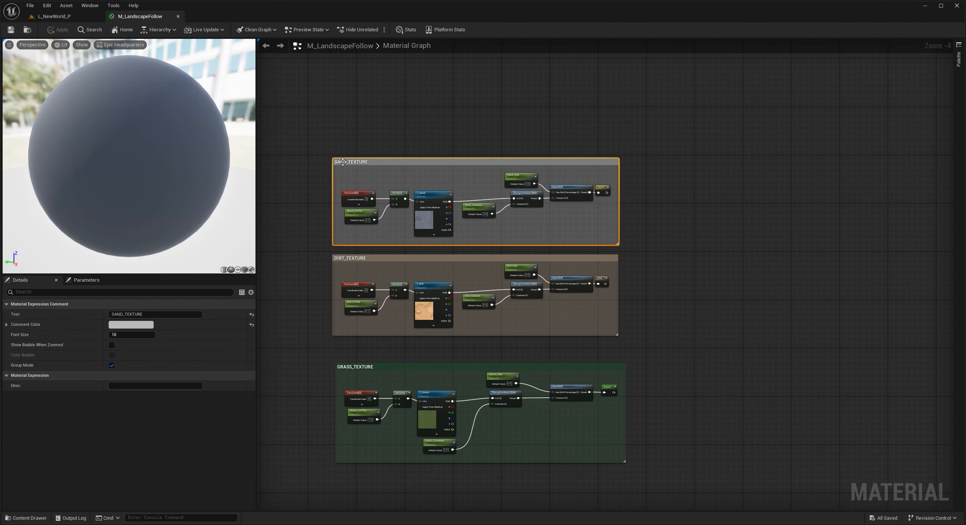
pyautogui.click(147, 324)
pyautogui.click(298, 399)
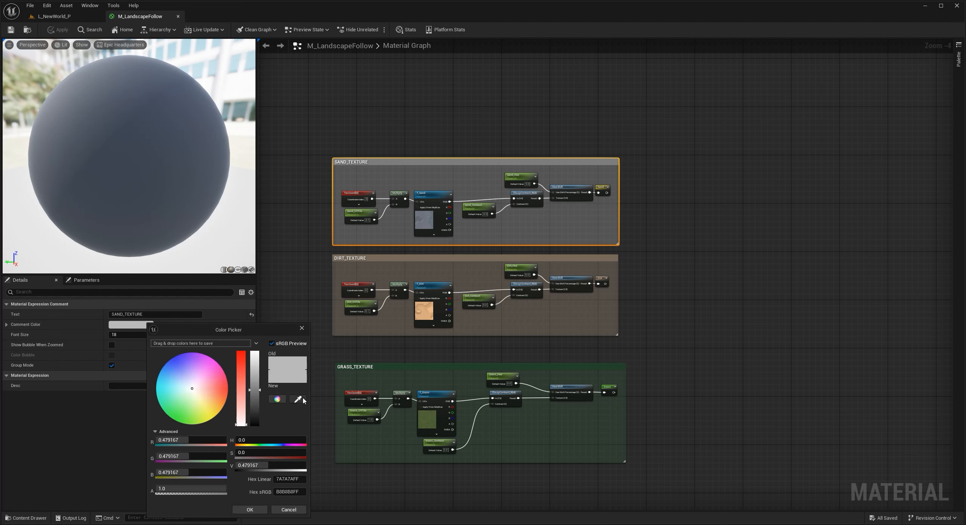
# - Set the Node Color of the Sand named reroute in SAND_TEXTURE to a more saturated yellow
pyautogui.click(600, 184)
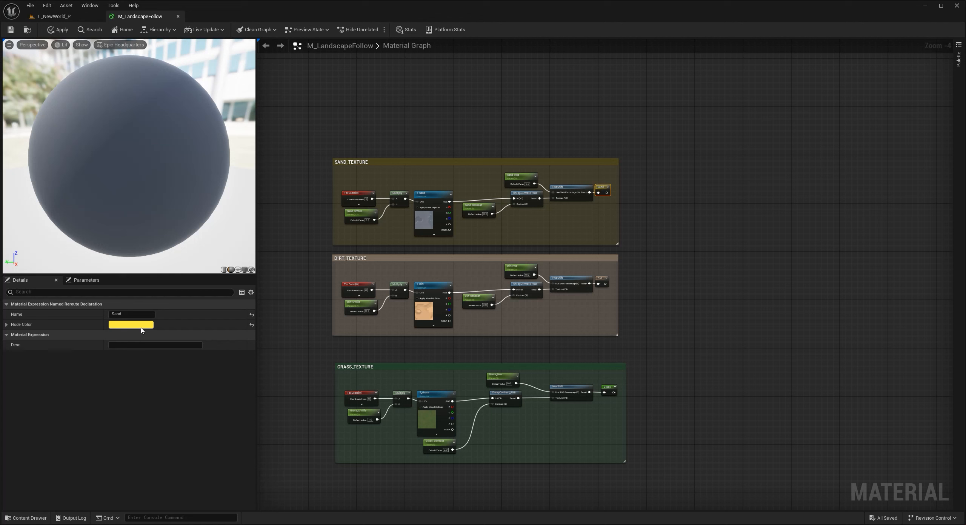
pyautogui.click(136, 325)
pyautogui.click(244, 509)
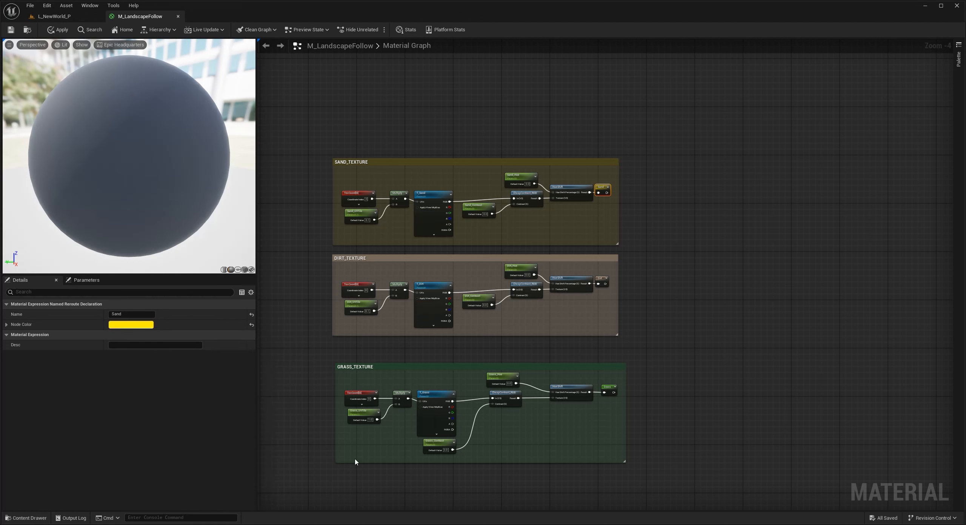
# - Duplicate the SAND_TEXTURE comment with all its nodes and place the copy directly above the original
pyautogui.click(355, 143)
pyautogui.moveTo(319, 118); pyautogui.dragTo(638, 252)
pyautogui.moveTo(481, 111); pyautogui.dragTo(500, 164, button='right')
pyautogui.hotkey('ctrl', 'c')
pyautogui.hotkey('ctrl', 'v')
pyautogui.moveTo(459, 101); pyautogui.dragTo(478, 120)
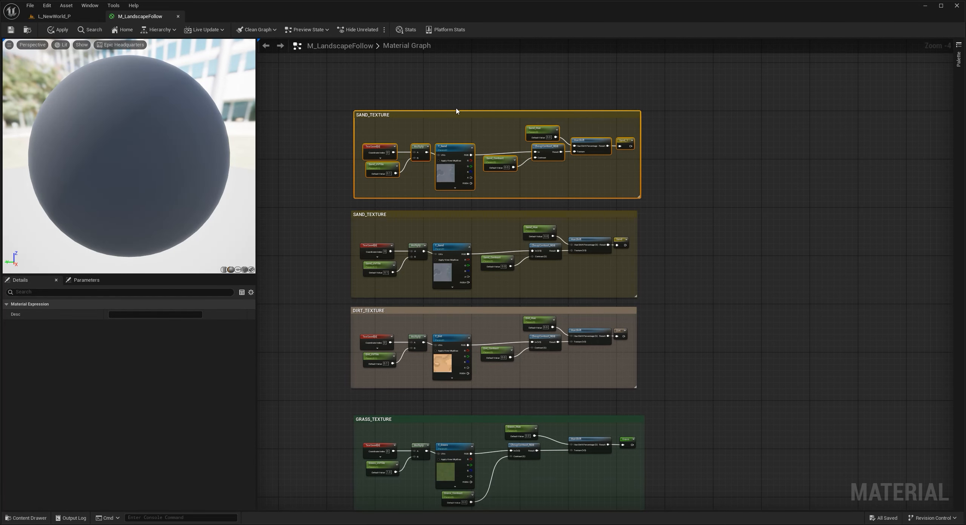
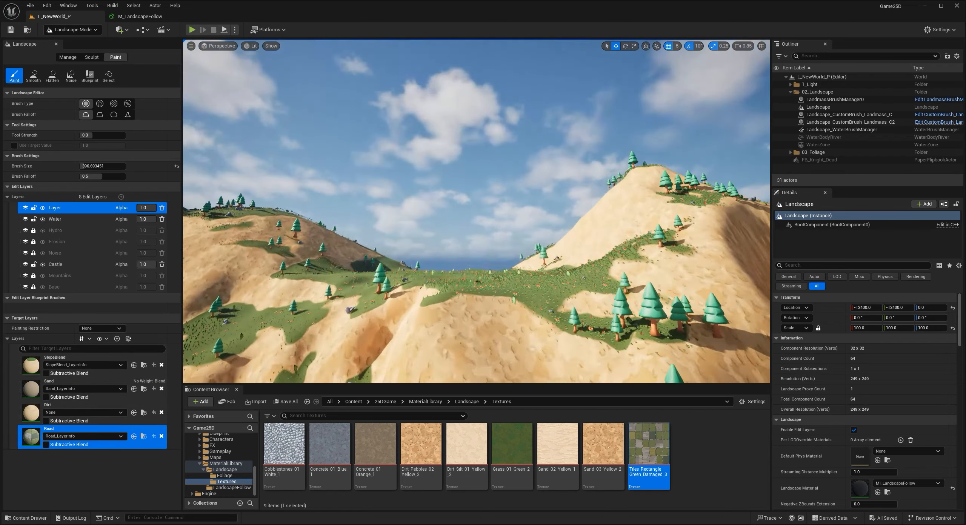
# - Paint the Road layer with a brush size of about 226 from the grassy hilltop down the sandy slope to the meadow
pyautogui.moveTo(475, 264); pyautogui.dragTo(476, 350, button='right')
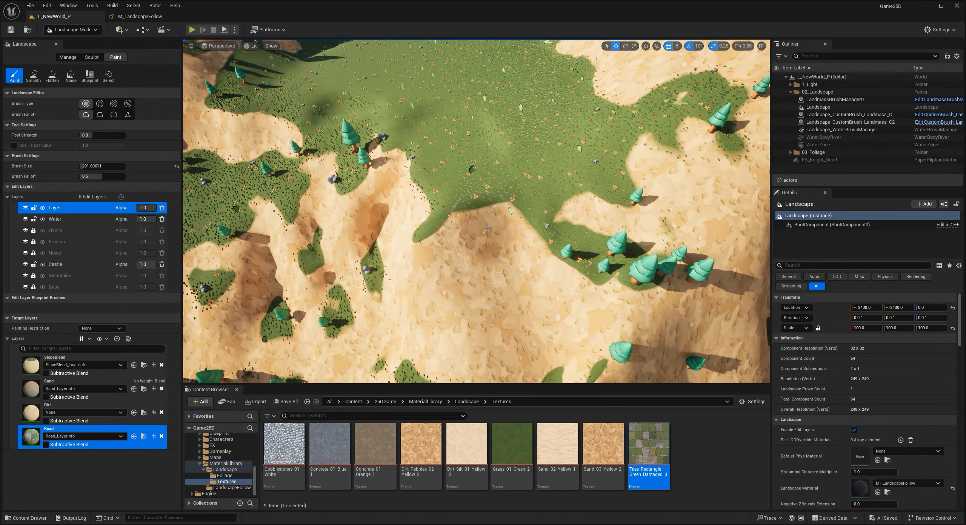
pyautogui.press('[')
pyautogui.moveTo(480, 217); pyautogui.dragTo(486, 252)
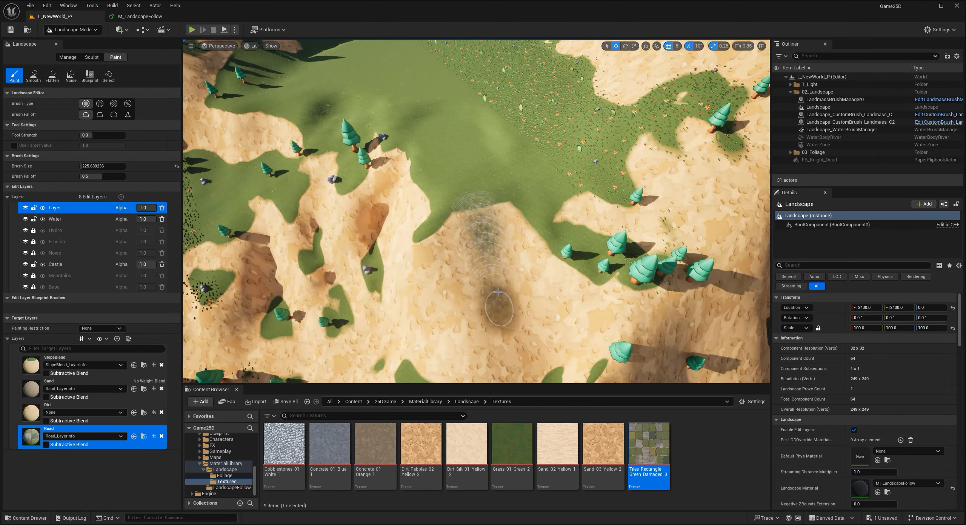
pyautogui.moveTo(502, 330); pyautogui.dragTo(503, 333)
pyautogui.moveTo(503, 333)
pyautogui.mouseDown(button='right')
pyautogui.moveTo(505, 351)
pyautogui.moveTo(573, 355)
pyautogui.mouseUp(button='right')
pyautogui.moveTo(569, 200); pyautogui.dragTo(665, 307)
pyautogui.moveTo(664, 306); pyautogui.dragTo(599, 307, button='right')
pyautogui.moveTo(409, 95)
pyautogui.mouseDown()
pyautogui.moveTo(394, 270)
pyautogui.moveTo(397, 241)
pyautogui.moveTo(368, 344)
pyautogui.moveTo(383, 339)
pyautogui.mouseUp()
pyautogui.moveTo(383, 340); pyautogui.dragTo(435, 278, button='right')
pyautogui.moveTo(435, 278)
pyautogui.mouseDown()
pyautogui.moveTo(419, 320)
pyautogui.moveTo(384, 355)
pyautogui.mouseUp()
pyautogui.moveTo(385, 355); pyautogui.dragTo(471, 362, button='right')
pyautogui.moveTo(409, 321); pyautogui.dragTo(528, 320, button='right')
pyautogui.moveTo(430, 219)
pyautogui.mouseDown()
pyautogui.moveTo(521, 243)
pyautogui.moveTo(569, 235)
pyautogui.mouseUp()
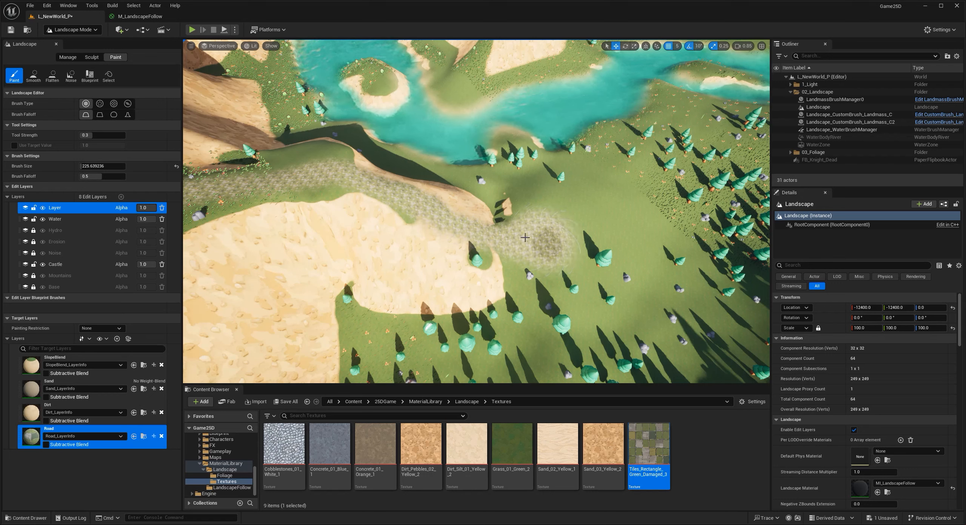
# - Fill in and widen the painted Road layer along the ledge above the river and up the slope
pyautogui.moveTo(405, 209)
pyautogui.mouseDown()
pyautogui.moveTo(296, 186)
pyautogui.moveTo(353, 192)
pyautogui.moveTo(317, 186)
pyautogui.moveTo(206, 199)
pyautogui.mouseUp()
pyautogui.moveTo(206, 198); pyautogui.dragTo(189, 198, button='right')
pyautogui.press('a')
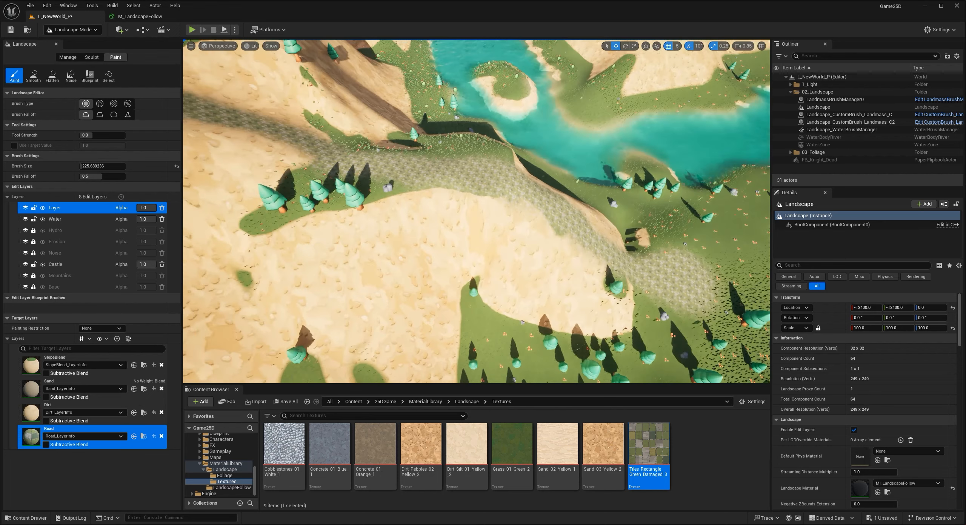
pyautogui.moveTo(434, 217); pyautogui.dragTo(358, 224, button='right')
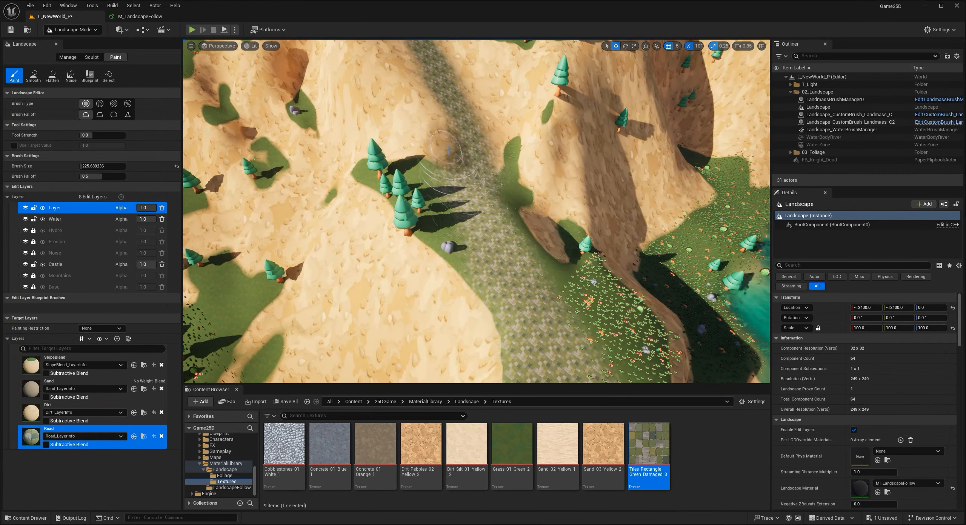
pyautogui.moveTo(434, 78); pyautogui.dragTo(420, 42, button='right')
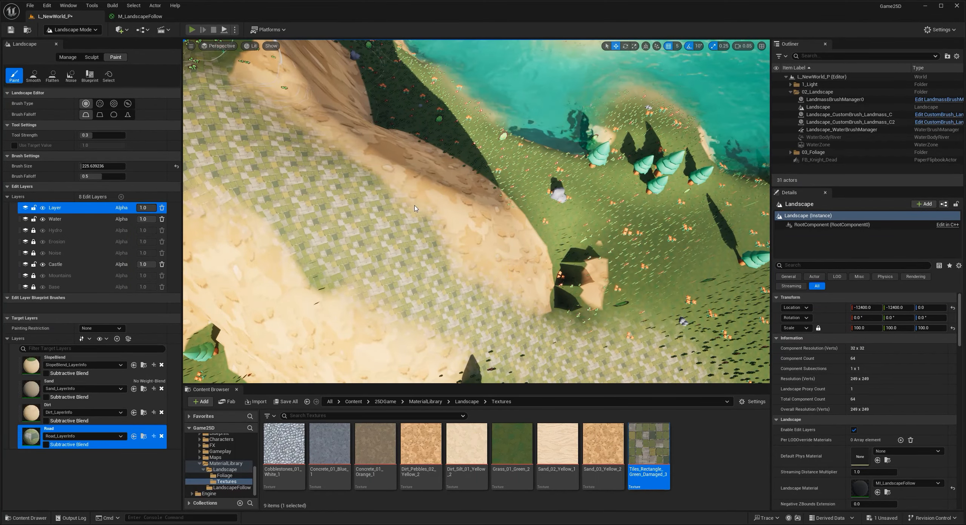
# - Play the level in the editor to check the painted road from the game camera
pyautogui.hotkey('alt', 'p')
pyautogui.click(436, 233)
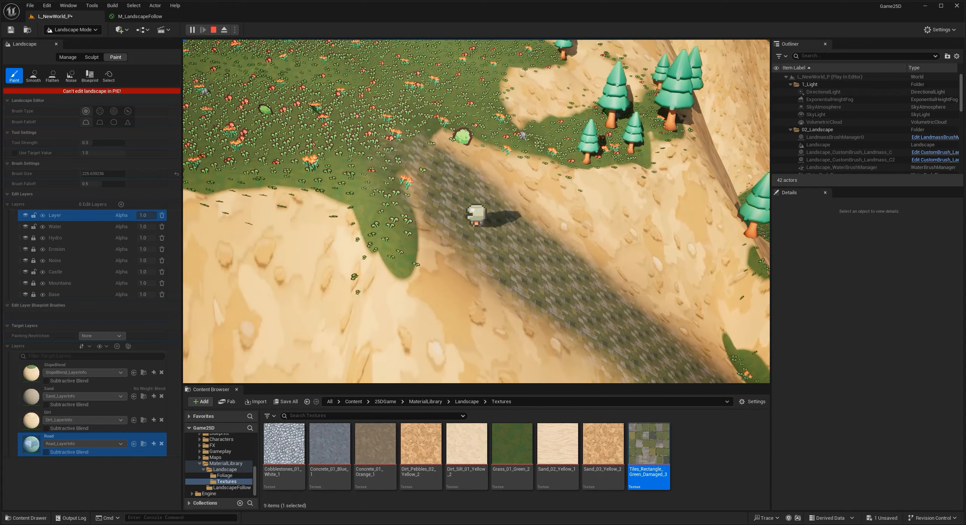
pyautogui.press('Escape')
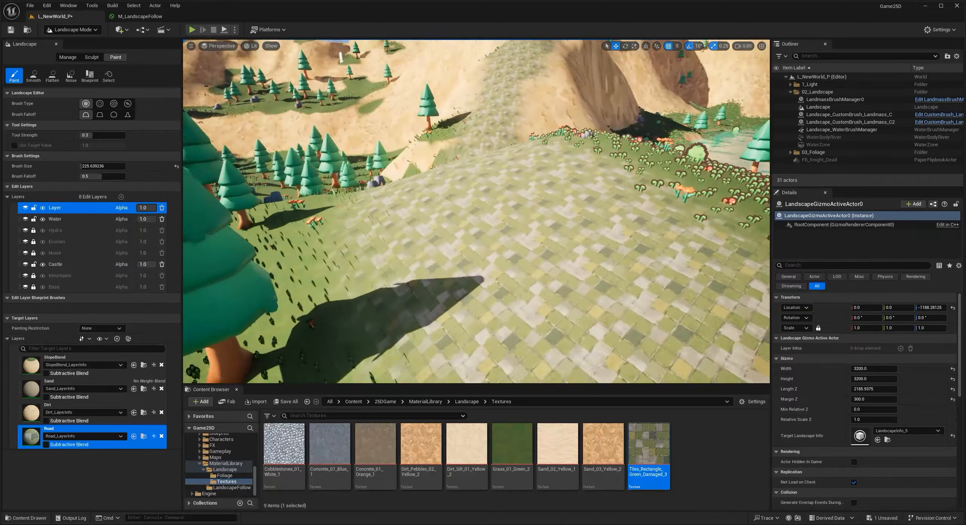
# - Flatten the terrain around the tiled road at the foot of the hill with the Flatten sculpt tool
pyautogui.moveTo(476, 211); pyautogui.dragTo(472, 162, button='right')
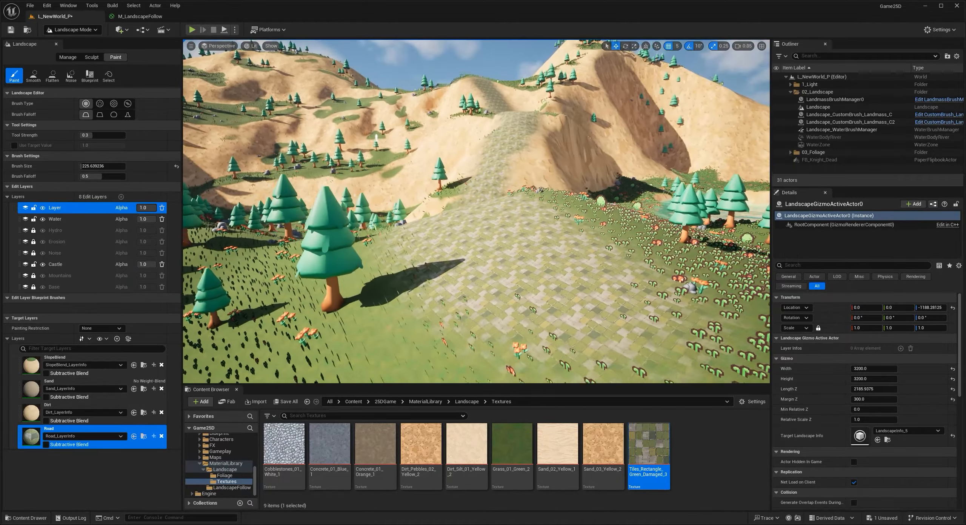
pyautogui.moveTo(476, 211); pyautogui.dragTo(581, 260, button='right')
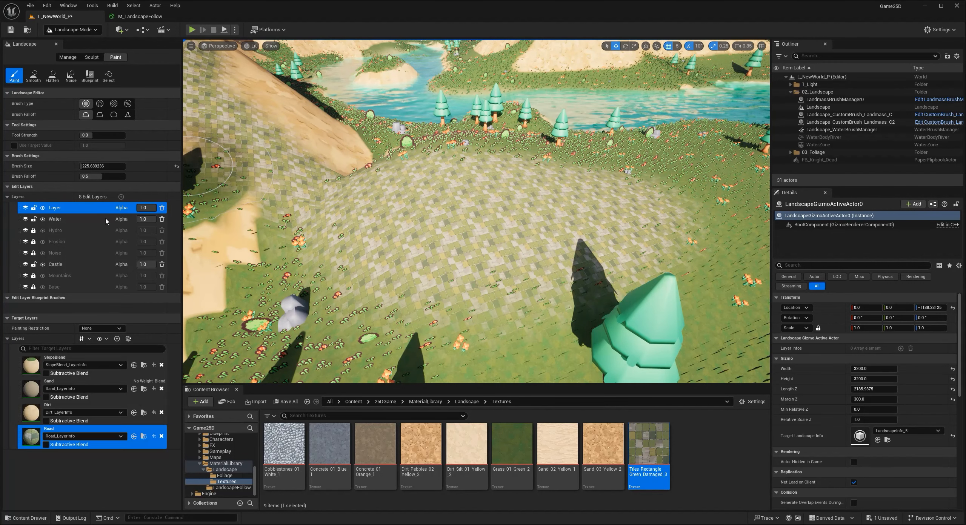
pyautogui.click(91, 57)
pyautogui.click(76, 75)
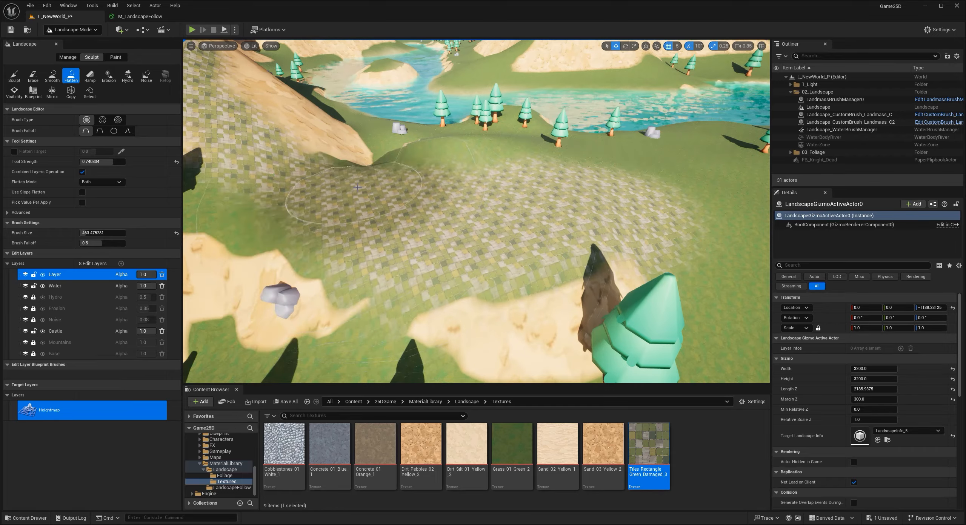
pyautogui.moveTo(456, 226)
pyautogui.mouseDown(button='right')
pyautogui.moveTo(362, 230)
pyautogui.moveTo(452, 233)
pyautogui.moveTo(377, 234)
pyautogui.moveTo(385, 196)
pyautogui.moveTo(339, 200)
pyautogui.moveTo(226, 86)
pyautogui.moveTo(202, 77)
pyautogui.mouseUp(button='right')
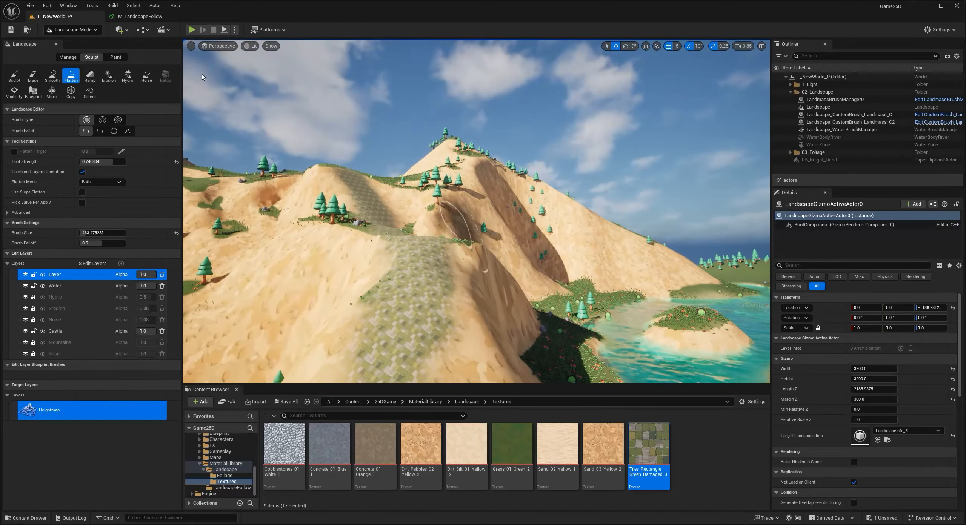
# - Switch to Selection mode, select the landscape and open its MI_LandscapeFollow material instance
pyautogui.click(73, 30)
pyautogui.click(68, 39)
pyautogui.moveTo(386, 283); pyautogui.dragTo(494, 289, button='right')
pyautogui.click(371, 273)
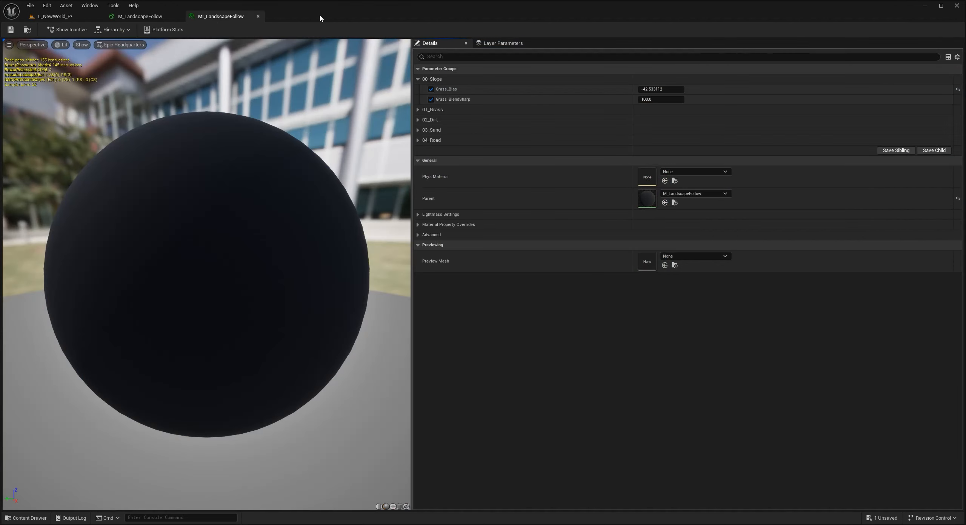
pyautogui.moveTo(207, 18); pyautogui.dragTo(299, 209)
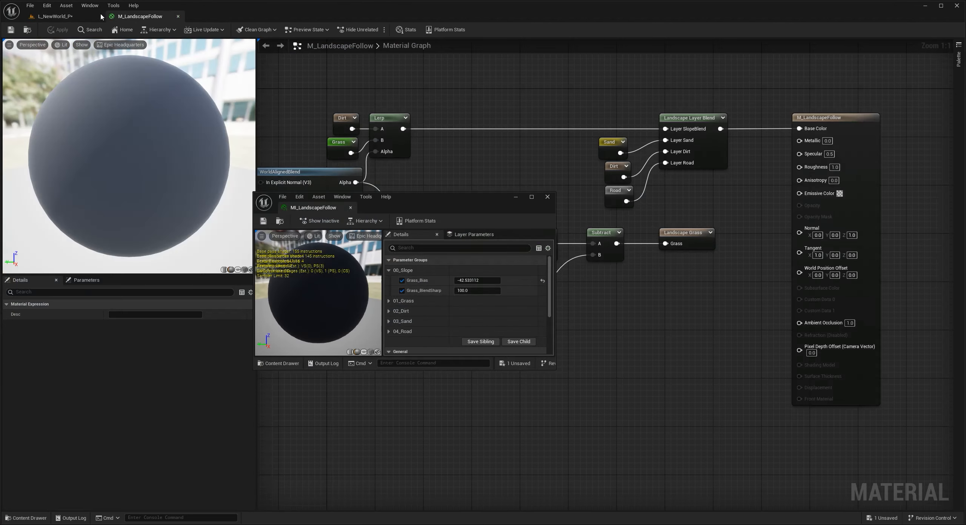
# - Place the MI_LandscapeFollow window over the L_NewWorld_P level and expand its 04_Road parameter group
pyautogui.click(98, 17)
pyautogui.moveTo(389, 198); pyautogui.dragTo(543, 166)
pyautogui.click(557, 238)
pyautogui.click(556, 279)
pyautogui.scroll(-3, 580, 298)
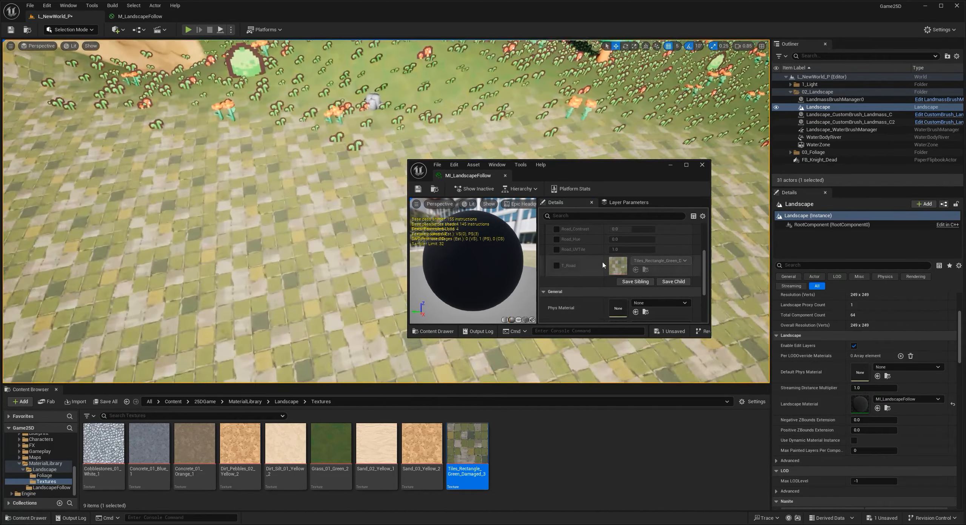
# - Try Cobblestones_01_White_1 as the T_Road texture, then restore the Tiles_Rectangle_Green_Damaged texture and disable the override
pyautogui.click(556, 265)
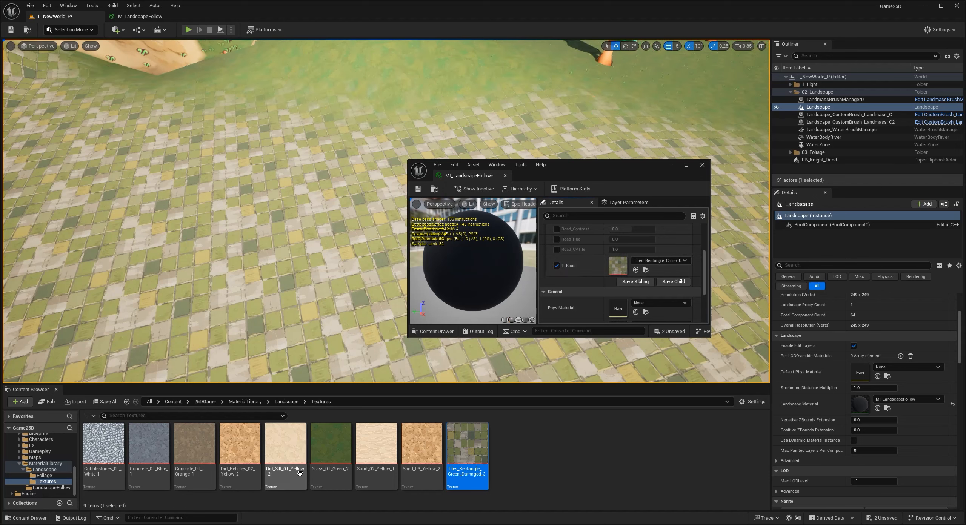
pyautogui.click(636, 270)
pyautogui.moveTo(362, 242)
pyautogui.mouseDown(button='right')
pyautogui.moveTo(370, 227)
pyautogui.moveTo(385, 226)
pyautogui.moveTo(377, 234)
pyautogui.mouseUp(button='right')
pyautogui.click(467, 446)
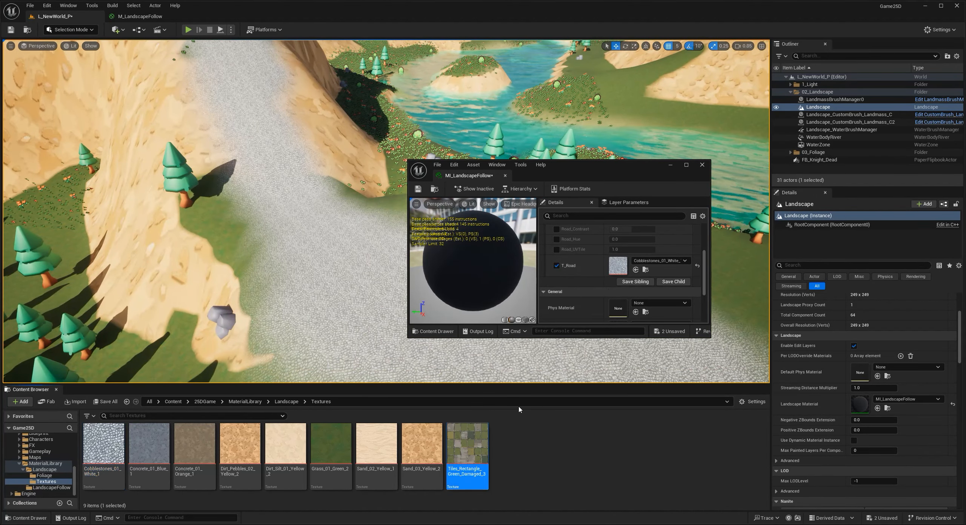
pyautogui.click(635, 270)
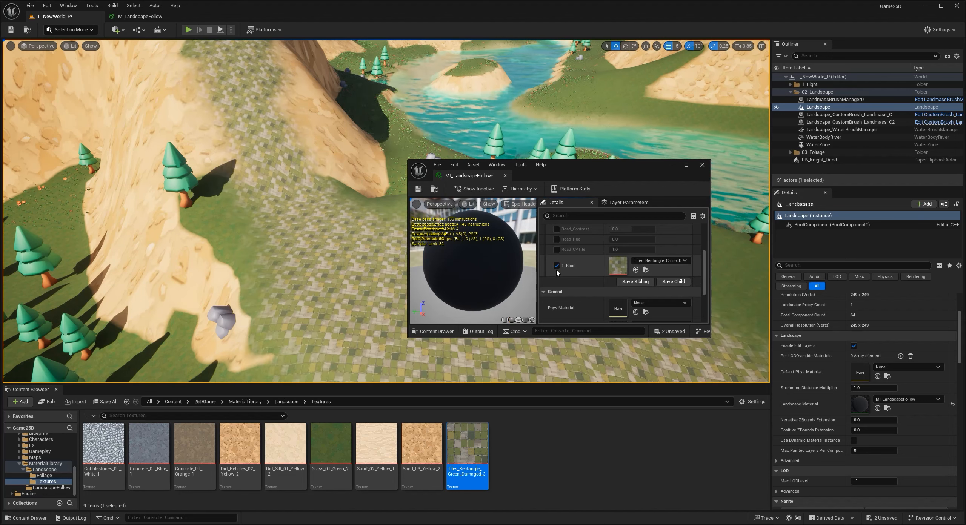
pyautogui.click(556, 265)
# - Try a Road_Hue override of about 0.083 on the road tiles, then disable it
pyautogui.click(556, 240)
pyautogui.moveTo(613, 241); pyautogui.dragTo(641, 241)
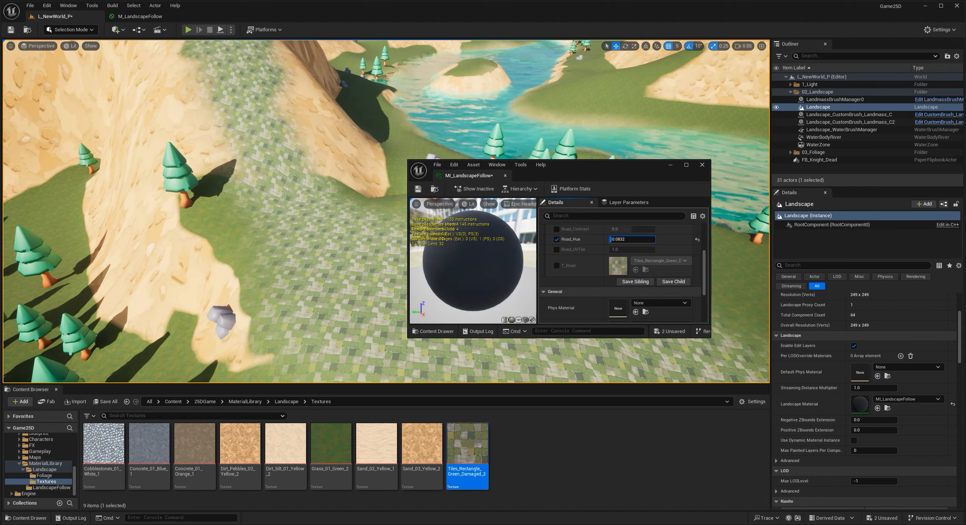
pyautogui.click(557, 239)
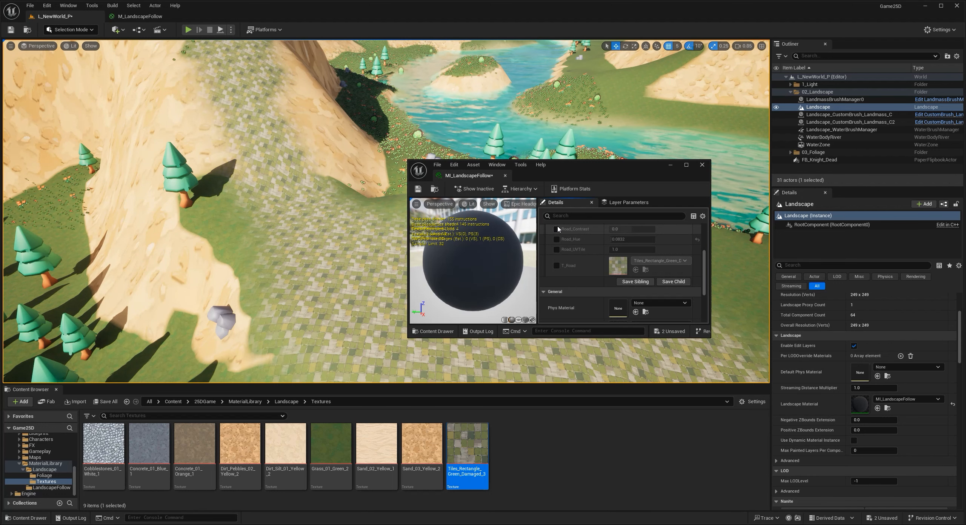
# - Override Road_Contrast with about 0.019 and Road_UVTile with about 0.73 in the 04_Road group
pyautogui.moveTo(633, 231); pyautogui.dragTo(636, 229)
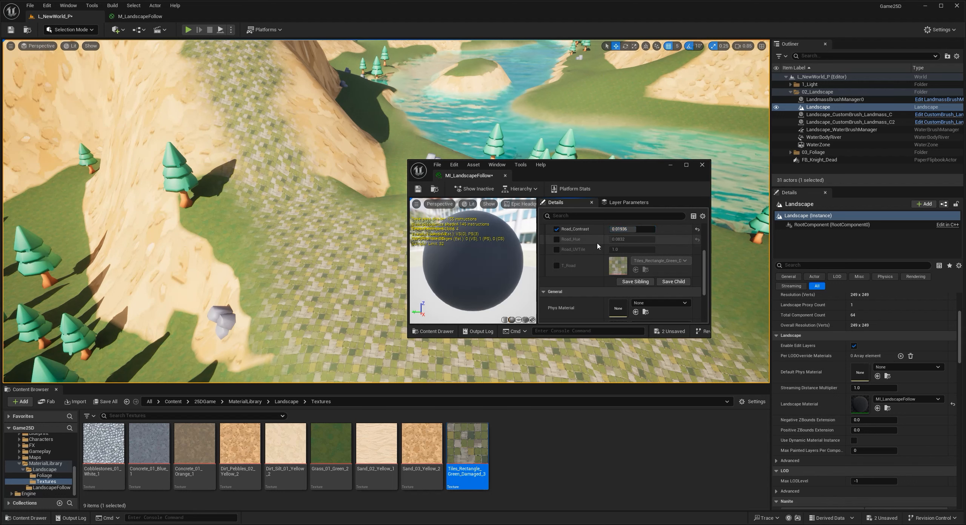
pyautogui.scroll(4, 568, 271)
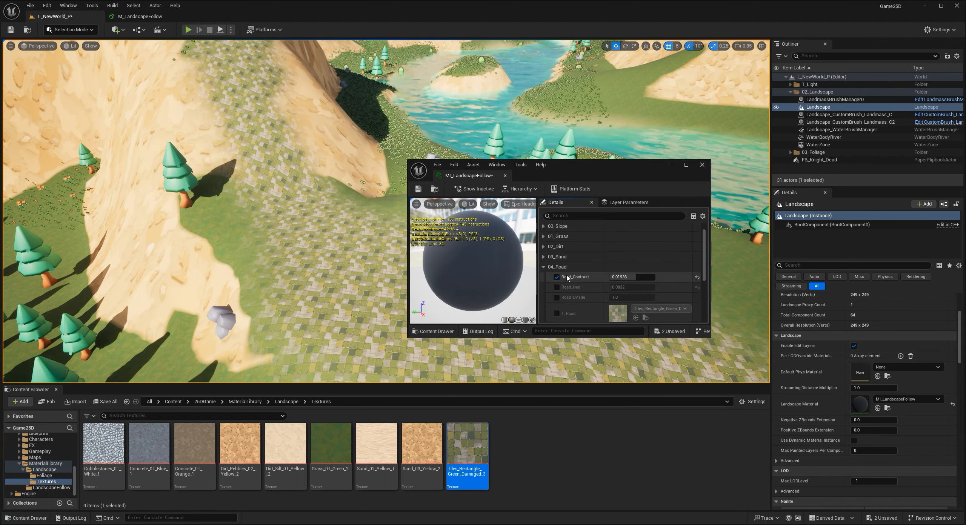
pyautogui.scroll(-3, 568, 279)
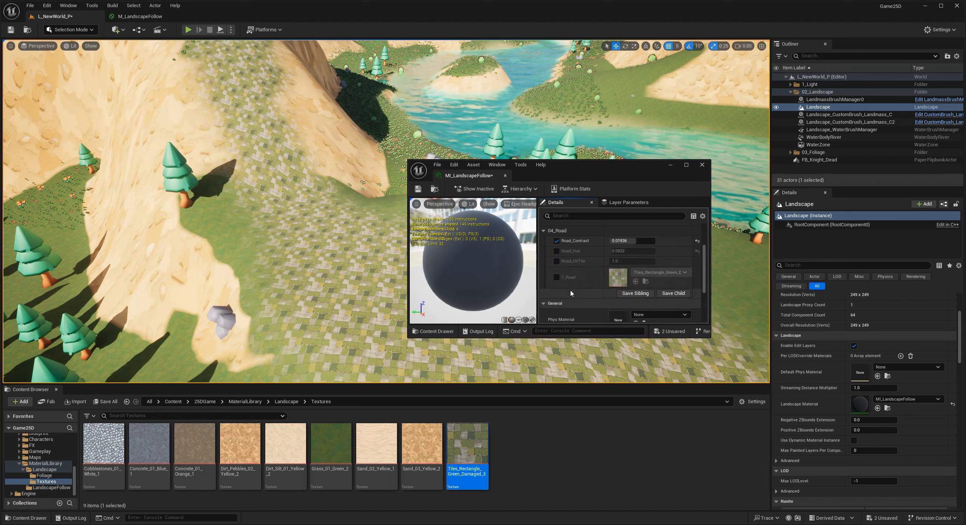
pyautogui.click(556, 261)
pyautogui.moveTo(632, 261); pyautogui.dragTo(610, 261)
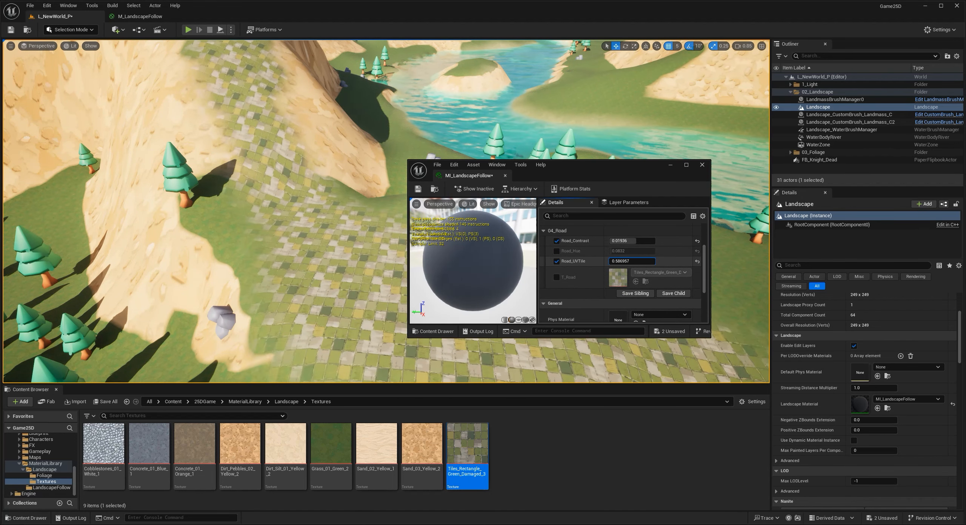
pyautogui.moveTo(324, 242); pyautogui.dragTo(196, 133, button='right')
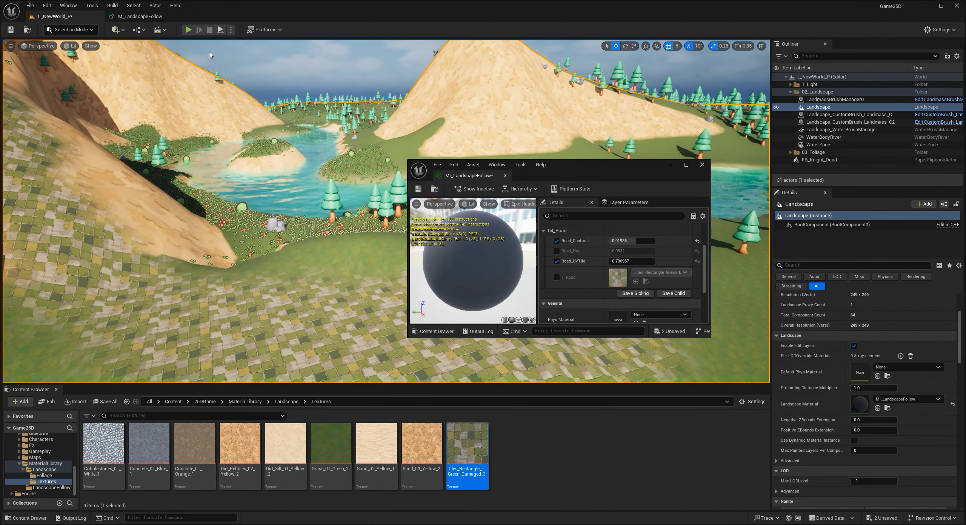
# - Play the level in the editor and walk the character up the tiled road to the hilltop to check its look
pyautogui.hotkey('alt', 'p')
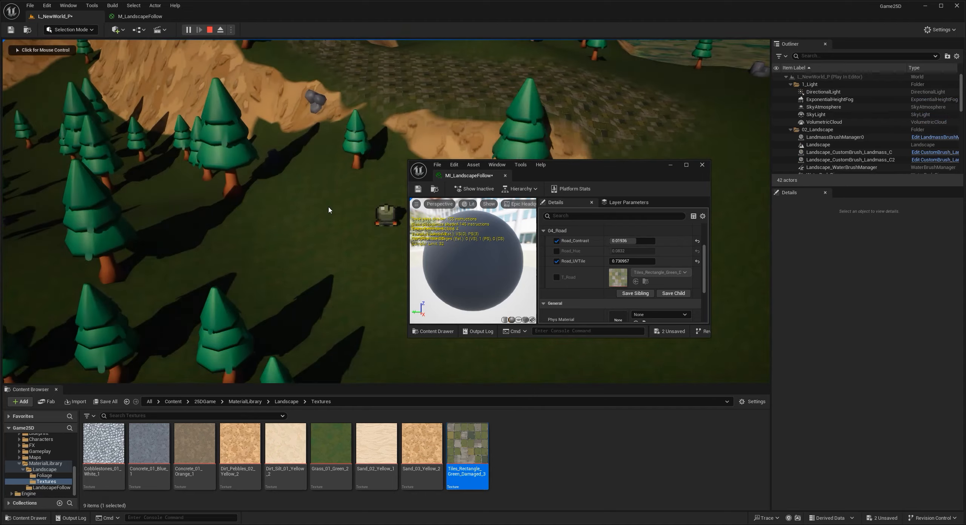
pyautogui.press('w')
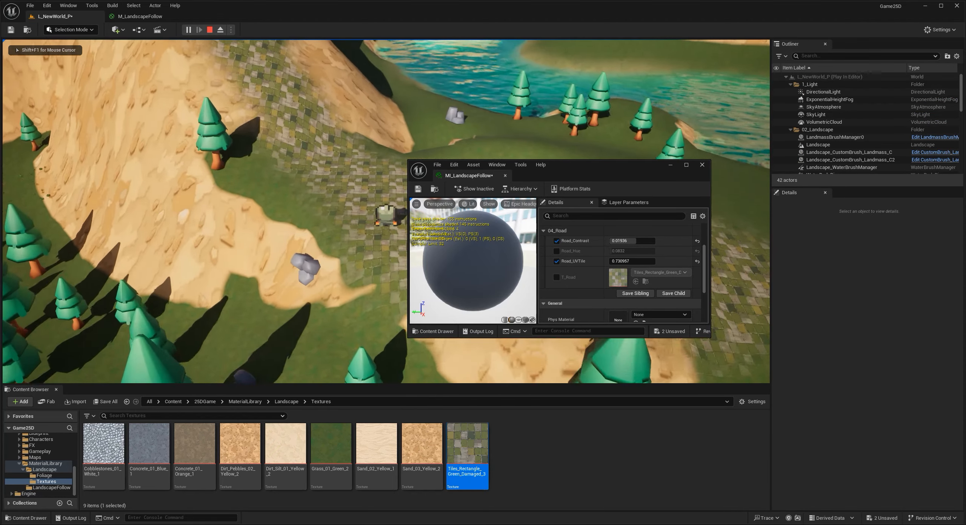
pyautogui.press('a')
pyautogui.press('w')
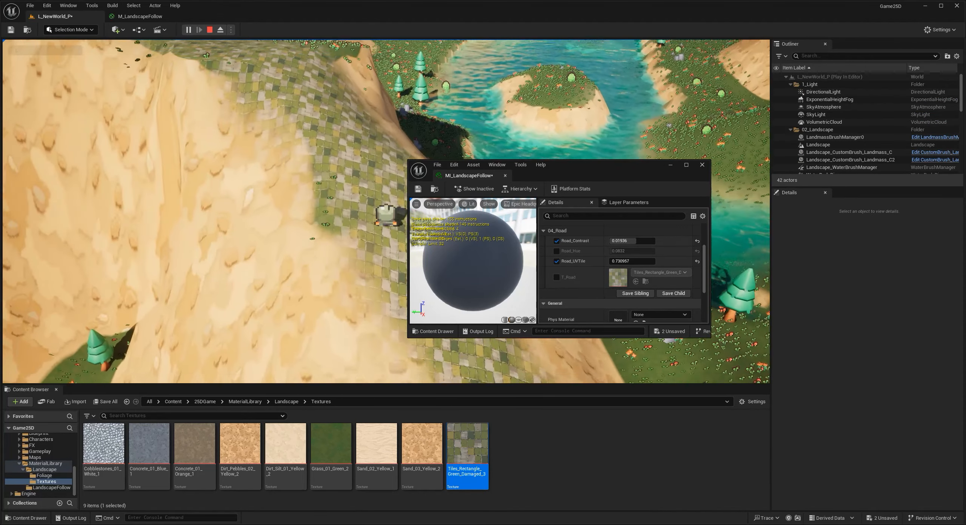
pyautogui.press('w')
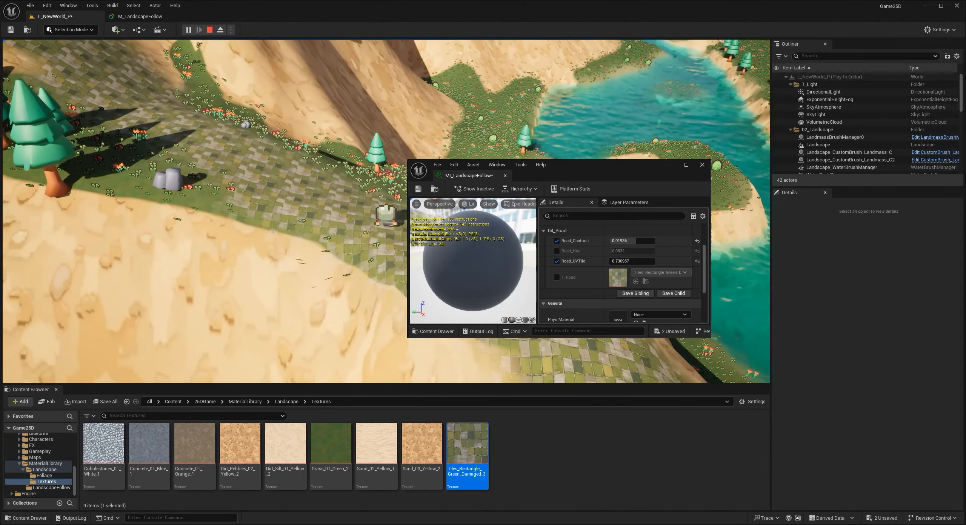
pyautogui.press('w')
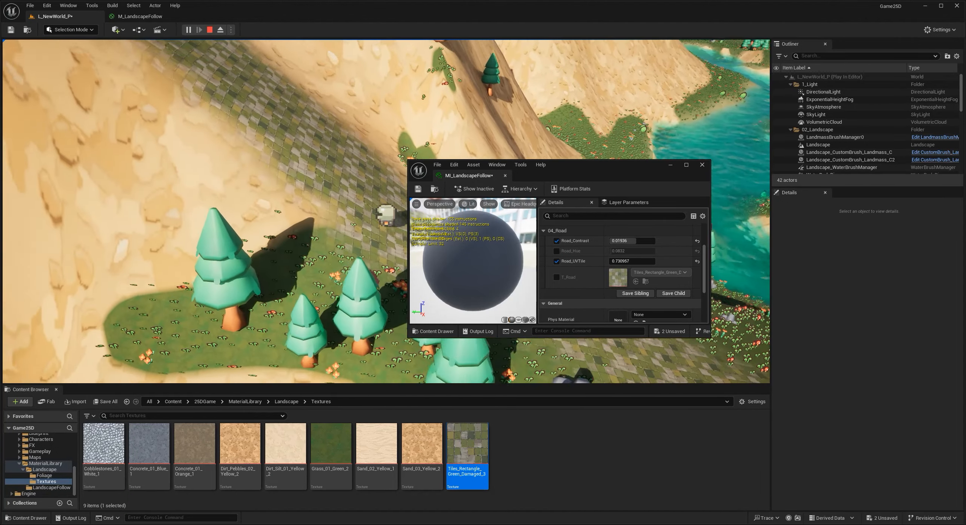
pyautogui.press('w')
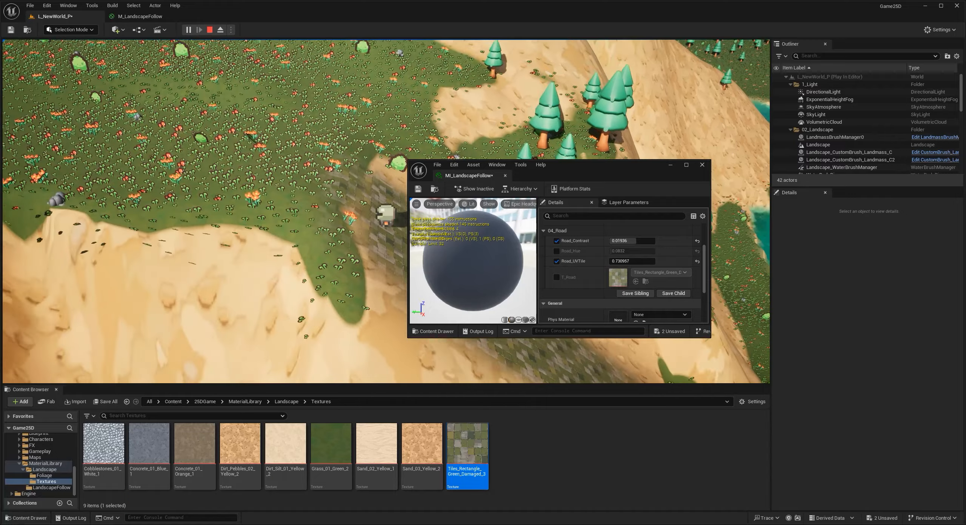
pyautogui.press('Escape')
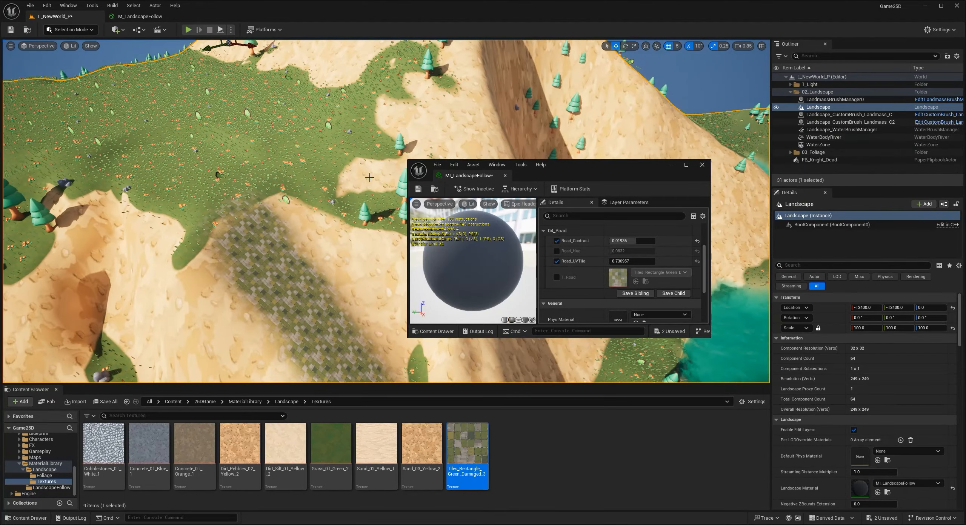
# - Return to painting the Road layer in Landscape mode and close the MI_LandscapeFollow window
pyautogui.click(69, 31)
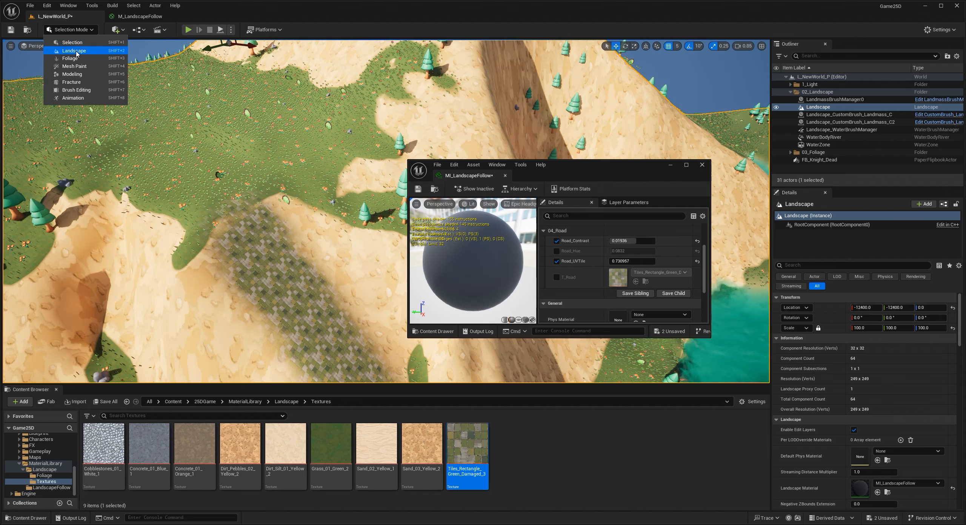
pyautogui.click(74, 50)
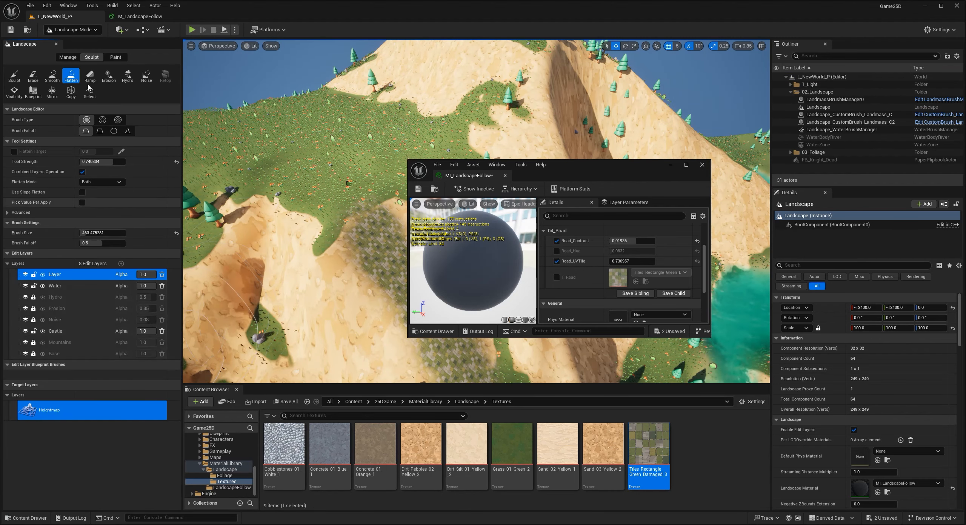
pyautogui.click(115, 57)
pyautogui.click(702, 164)
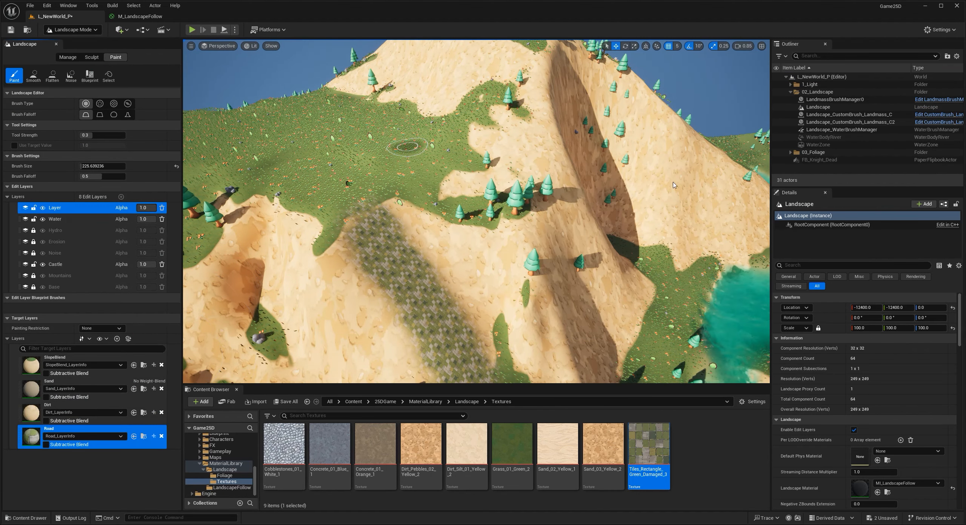
# - Enlarge the brush to about 1129 and paint the Road layer over the grassy plateau at the end of the hill road
pyautogui.press('w')
pyautogui.moveTo(325, 170); pyautogui.dragTo(306, 215, button='right')
pyautogui.press('w')
pyautogui.press('s')
pyautogui.press('s')
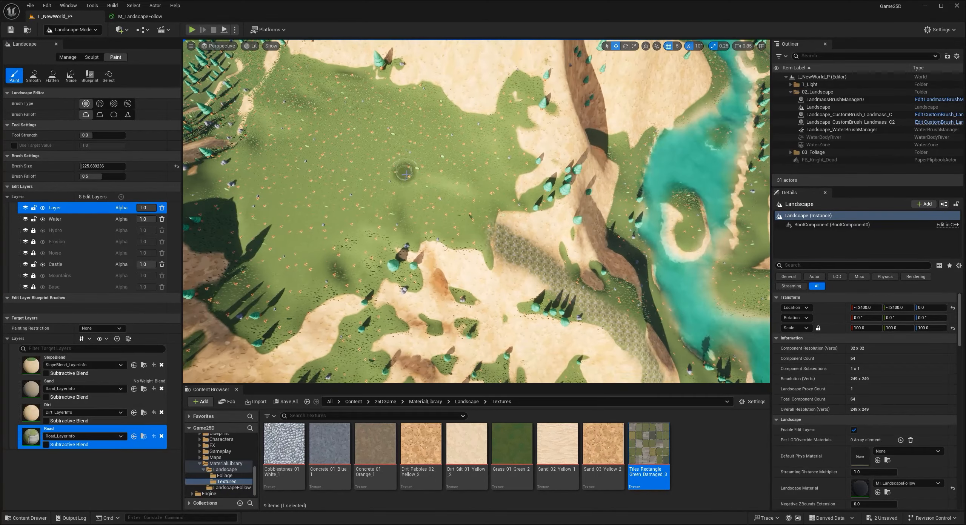
pyautogui.press(']')
pyautogui.press(']')
pyautogui.press(']')
pyautogui.press(']')
pyautogui.press(']')
pyautogui.press(']')
pyautogui.press(']')
pyautogui.press(']')
pyautogui.press(']')
pyautogui.press(']')
pyautogui.press(']')
pyautogui.press(']')
pyautogui.press(']')
pyautogui.press(']')
pyautogui.press(']')
pyautogui.press(']')
pyautogui.press(']')
pyautogui.press(']')
pyautogui.press(']')
pyautogui.press(']')
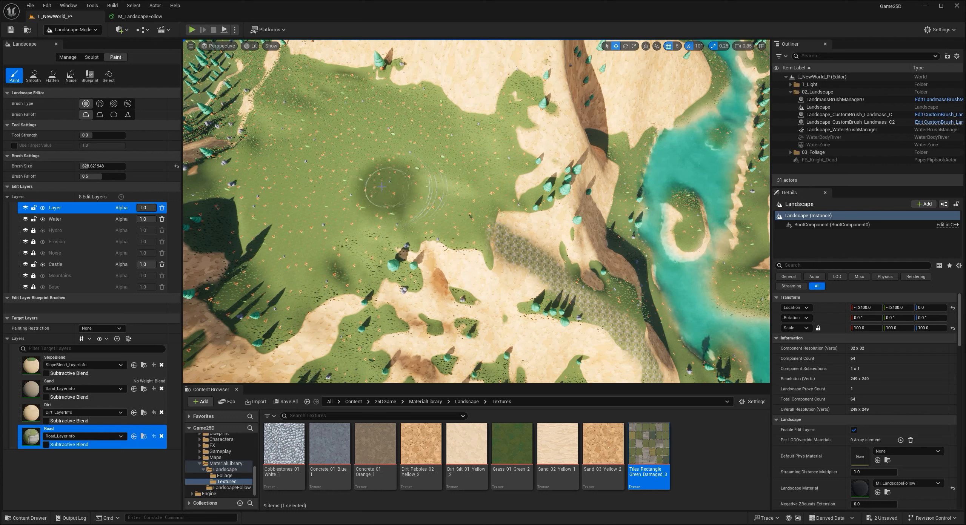
pyautogui.moveTo(324, 189)
pyautogui.mouseDown()
pyautogui.moveTo(328, 161)
pyautogui.moveTo(294, 151)
pyautogui.moveTo(377, 132)
pyautogui.moveTo(451, 170)
pyautogui.moveTo(298, 245)
pyautogui.moveTo(325, 159)
pyautogui.mouseUp()
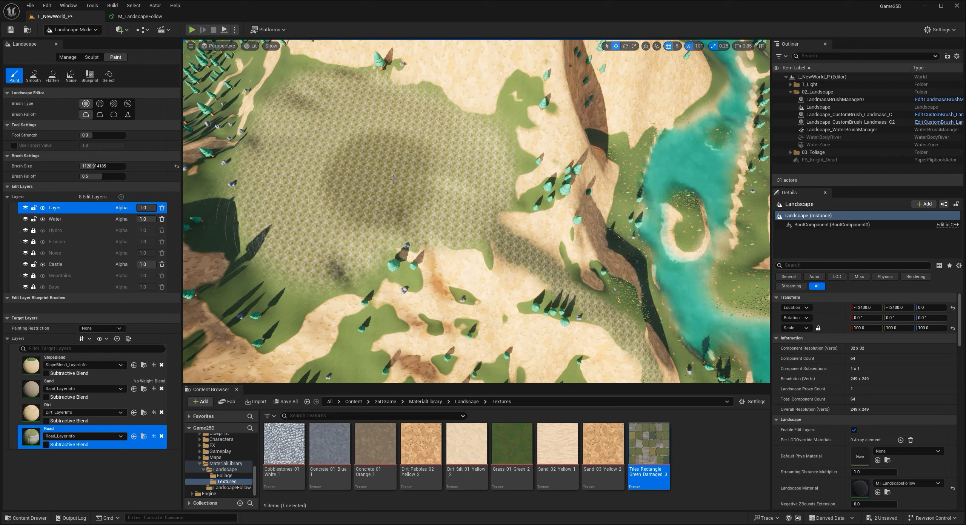
pyautogui.moveTo(421, 188)
pyautogui.mouseDown(button='right')
pyautogui.moveTo(422, 203)
pyautogui.moveTo(403, 128)
pyautogui.moveTo(424, 211)
pyautogui.moveTo(490, 222)
pyautogui.moveTo(475, 221)
pyautogui.mouseUp(button='right')
pyautogui.press('w')
pyautogui.press('s')
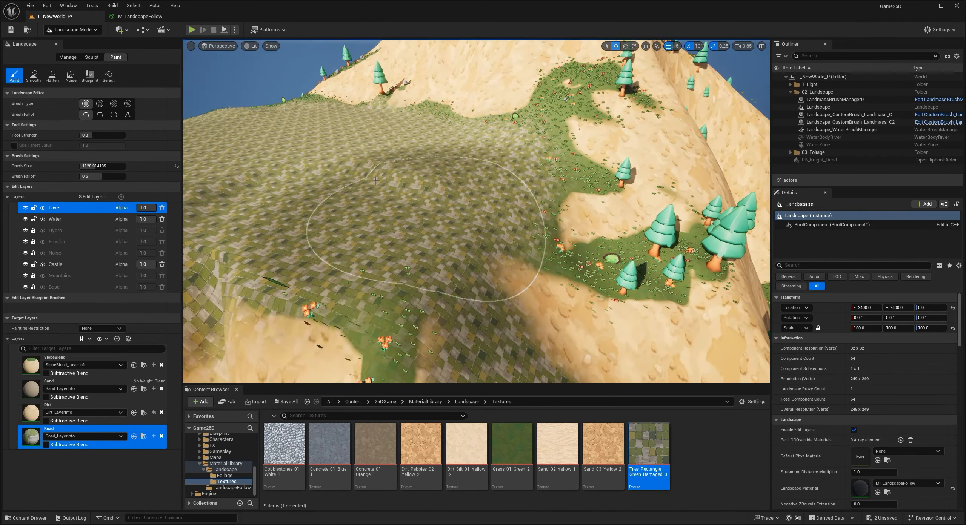
# - Extend the Road layer from the foot of the hills along the meadow beside the river, narrowing the brush to about 365
pyautogui.click(85, 30)
pyautogui.click(68, 42)
pyautogui.moveTo(385, 211); pyautogui.dragTo(490, 260, button='right')
pyautogui.press('s')
pyautogui.moveTo(117, 94); pyautogui.dragTo(91, 58, button='right')
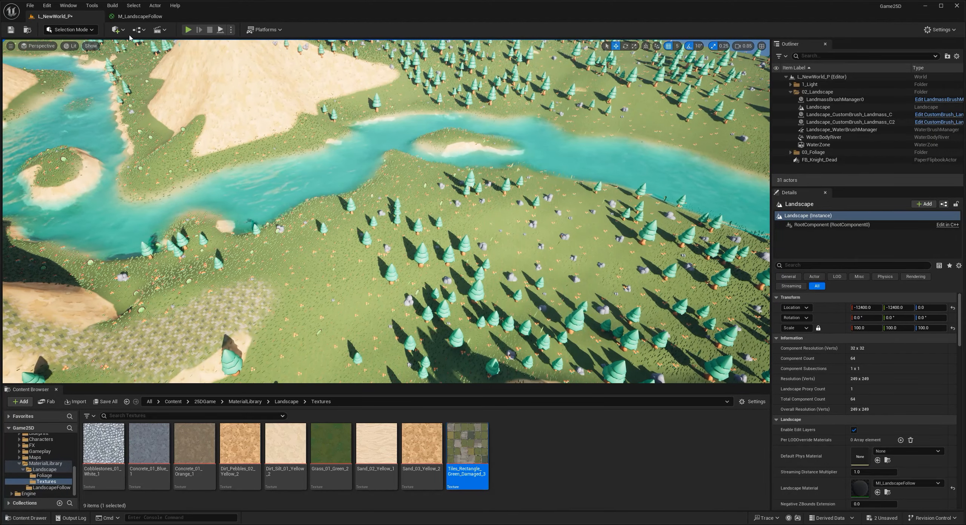
pyautogui.click(70, 29)
pyautogui.click(63, 51)
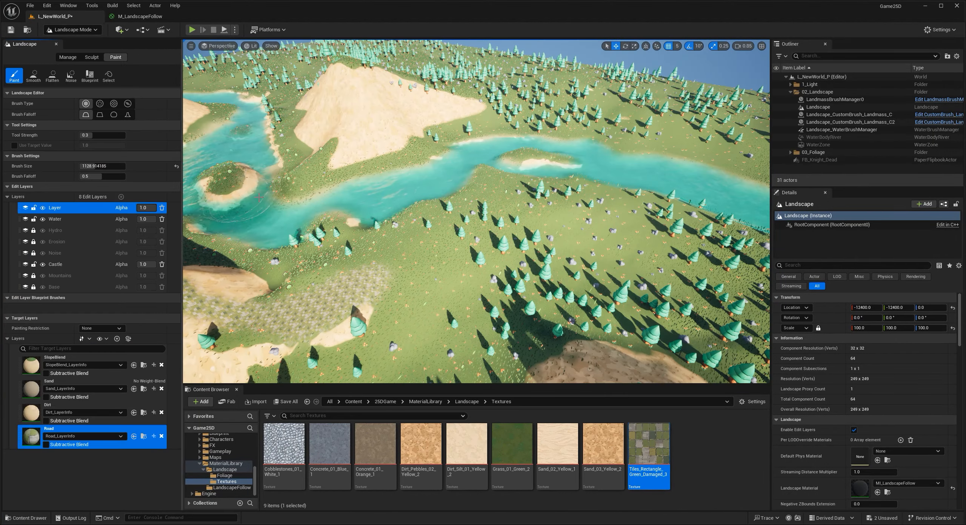
pyautogui.moveTo(365, 226); pyautogui.dragTo(347, 240, button='right')
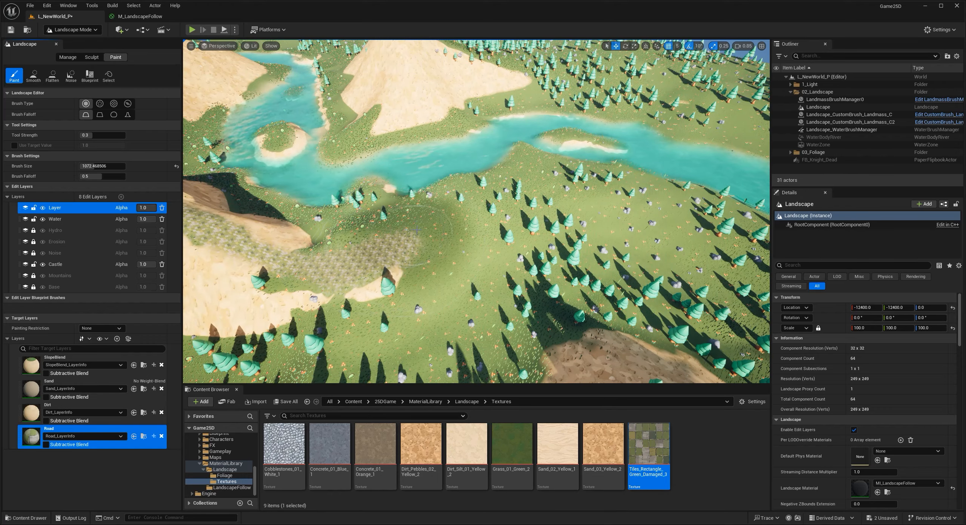
pyautogui.moveTo(419, 244); pyautogui.dragTo(388, 263, button='right')
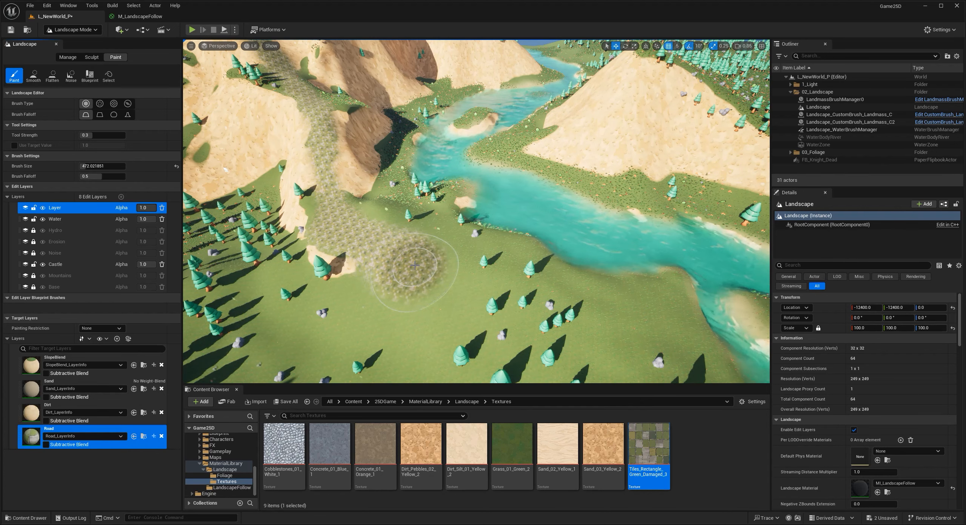
pyautogui.moveTo(446, 285); pyautogui.dragTo(465, 312)
pyautogui.moveTo(466, 312); pyautogui.dragTo(433, 289, button='right')
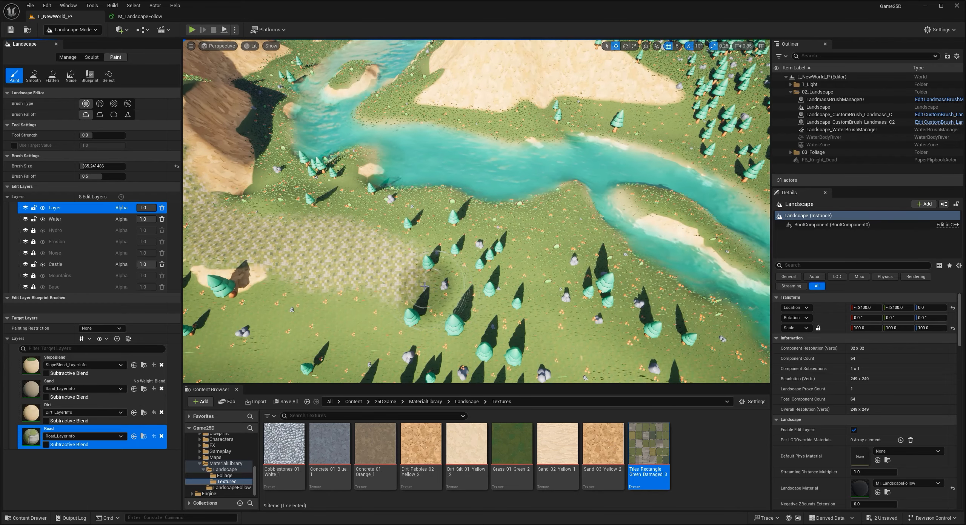
# - Reduce the brush size to about 197 and continue a narrower road to the river and onto the far bank
pyautogui.press('[')
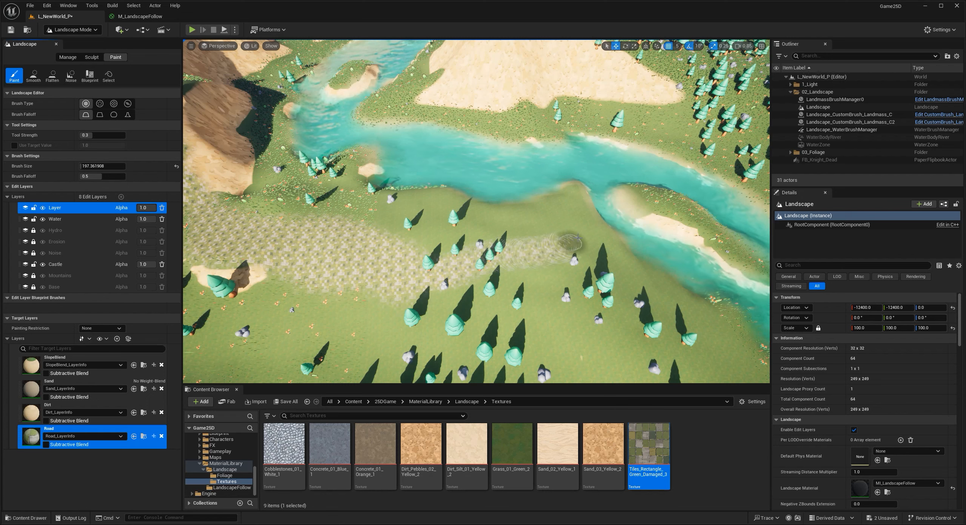
pyautogui.press('d')
pyautogui.moveTo(587, 237); pyautogui.dragTo(512, 230, button='right')
pyautogui.moveTo(537, 229)
pyautogui.mouseDown()
pyautogui.moveTo(517, 226)
pyautogui.moveTo(711, 240)
pyautogui.mouseUp()
pyautogui.press('s')
pyautogui.moveTo(712, 240); pyautogui.dragTo(656, 243, button='right')
pyautogui.press('d')
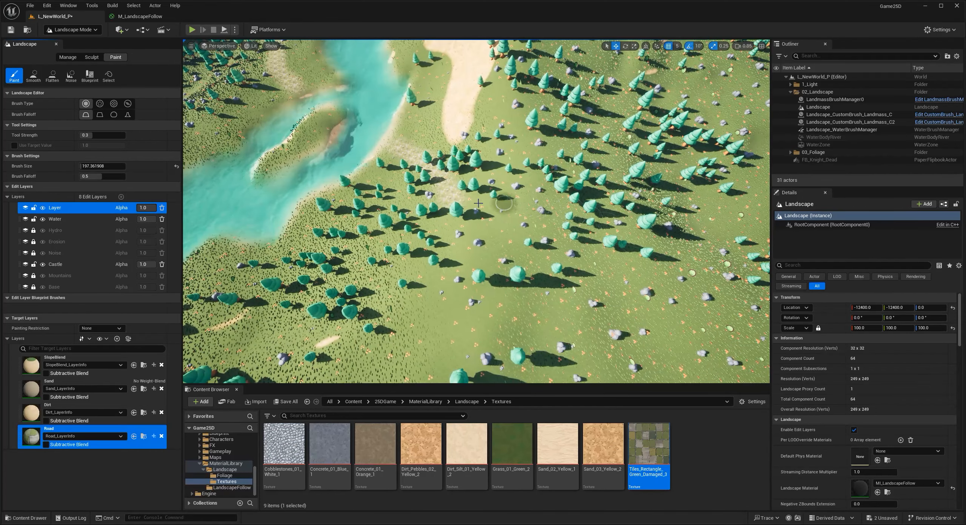
# - Paint the Road layer through the forest on the far bank towards the landscape's edge
pyautogui.moveTo(503, 218)
pyautogui.mouseDown(button='right')
pyautogui.moveTo(508, 231)
pyautogui.moveTo(468, 214)
pyautogui.moveTo(503, 226)
pyautogui.moveTo(499, 219)
pyautogui.mouseUp(button='right')
pyautogui.press('w')
pyautogui.moveTo(557, 252); pyautogui.dragTo(555, 253, button='right')
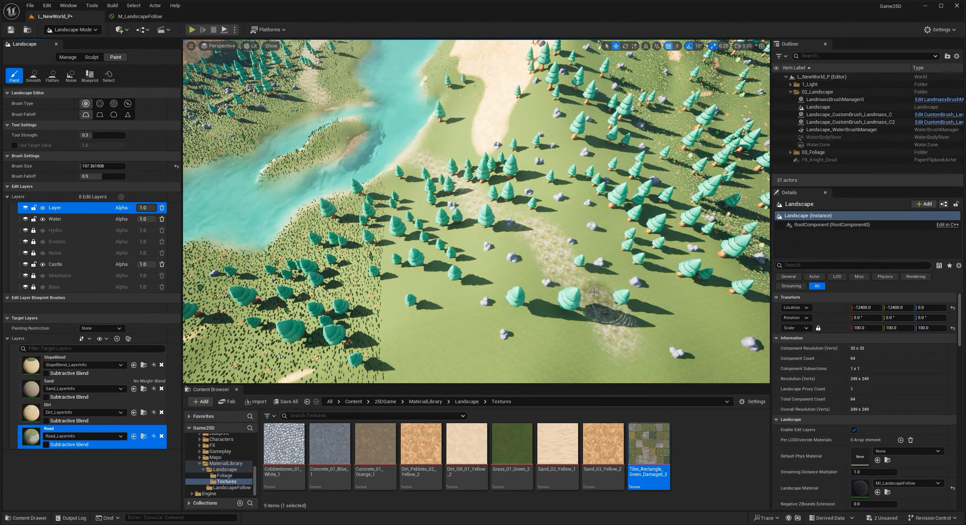
pyautogui.moveTo(464, 193); pyautogui.dragTo(493, 245, button='right')
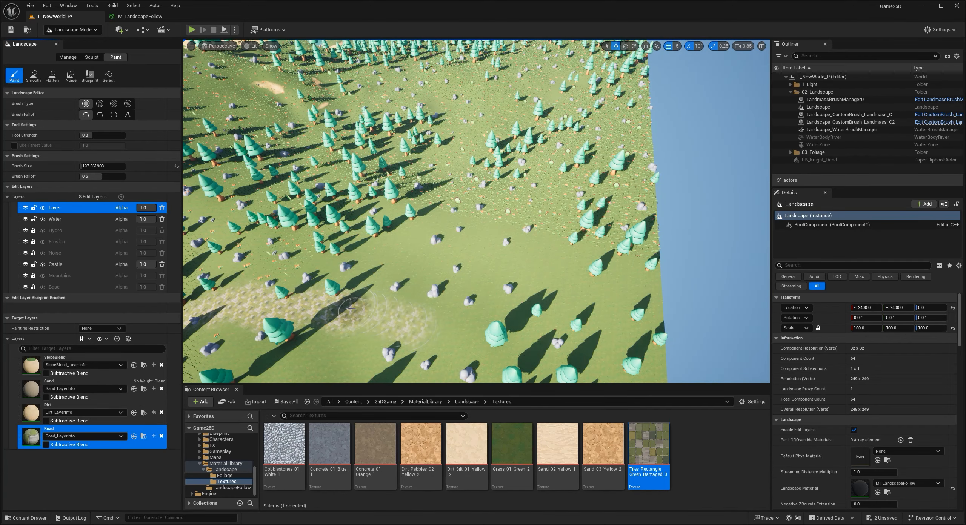
pyautogui.moveTo(494, 310)
pyautogui.mouseDown(button='right')
pyautogui.moveTo(426, 263)
pyautogui.moveTo(388, 251)
pyautogui.moveTo(509, 287)
pyautogui.moveTo(529, 281)
pyautogui.moveTo(517, 279)
pyautogui.moveTo(483, 312)
pyautogui.mouseUp(button='right')
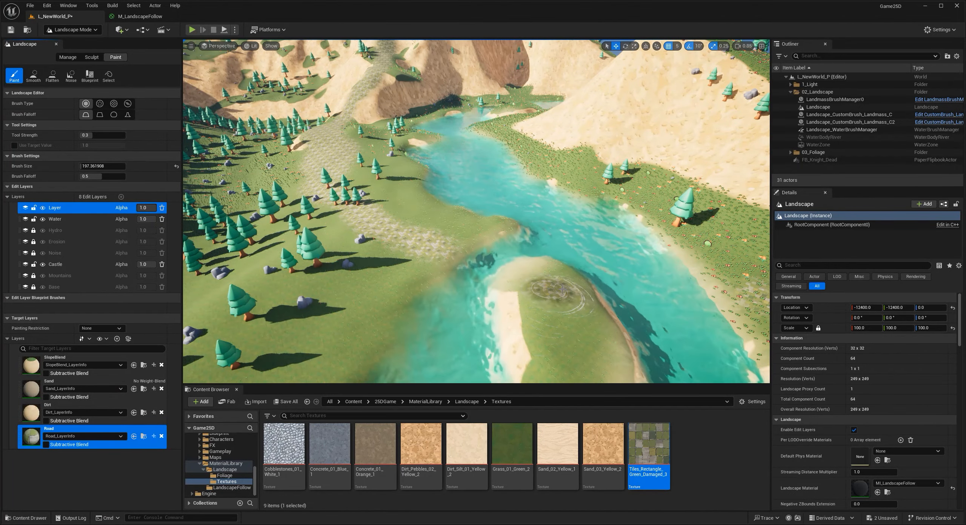
pyautogui.moveTo(569, 292); pyautogui.dragTo(409, 275, button='right')
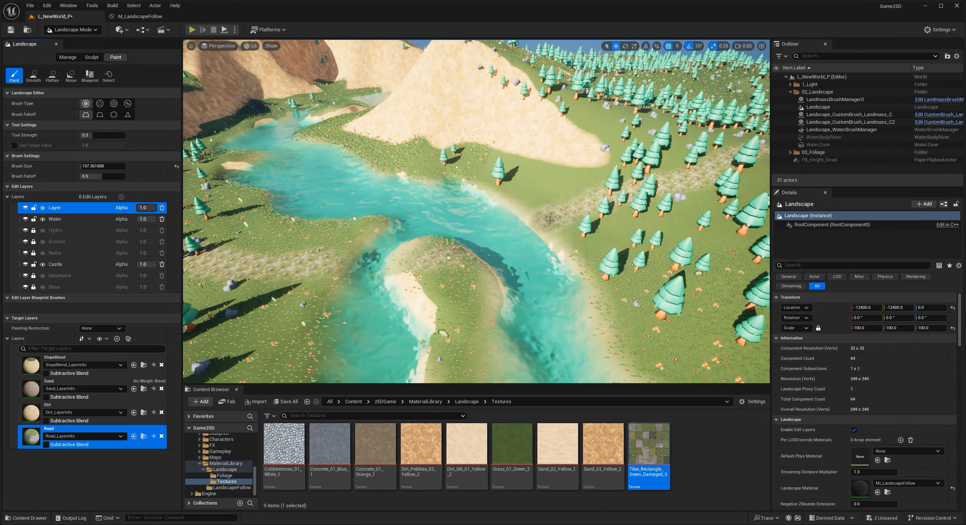
# - Switch to Selection mode, show the foliage blocking volumes and duplicate one onto the road near the river
pyautogui.click(75, 30)
pyautogui.click(81, 39)
pyautogui.moveTo(320, 199); pyautogui.dragTo(233, 192, button='right')
pyautogui.press('g')
pyautogui.moveTo(407, 172)
pyautogui.mouseDown(button='right')
pyautogui.moveTo(405, 132)
pyautogui.moveTo(402, 196)
pyautogui.moveTo(407, 172)
pyautogui.moveTo(462, 219)
pyautogui.mouseUp(button='right')
pyautogui.click(403, 172)
pyautogui.press('s')
pyautogui.keyDown('alt'); pyautogui.moveTo(241, 90); pyautogui.dragTo(350, 152); pyautogui.keyUp('alt')
# - Scale the duplicated blocking volume to 0.75 × 0.25 × 1.0 and move it to X 4150, Y 1210 over the road
pyautogui.press('r')
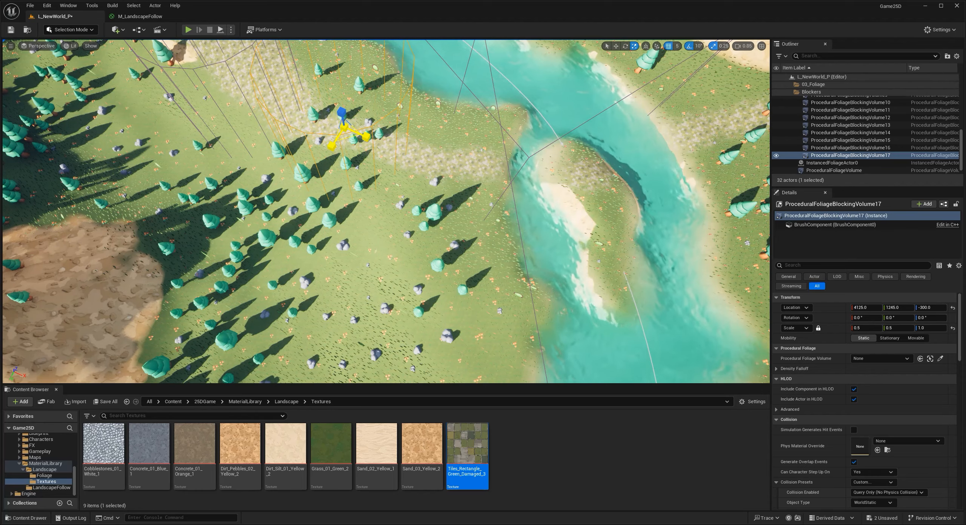
pyautogui.moveTo(349, 137); pyautogui.dragTo(341, 144)
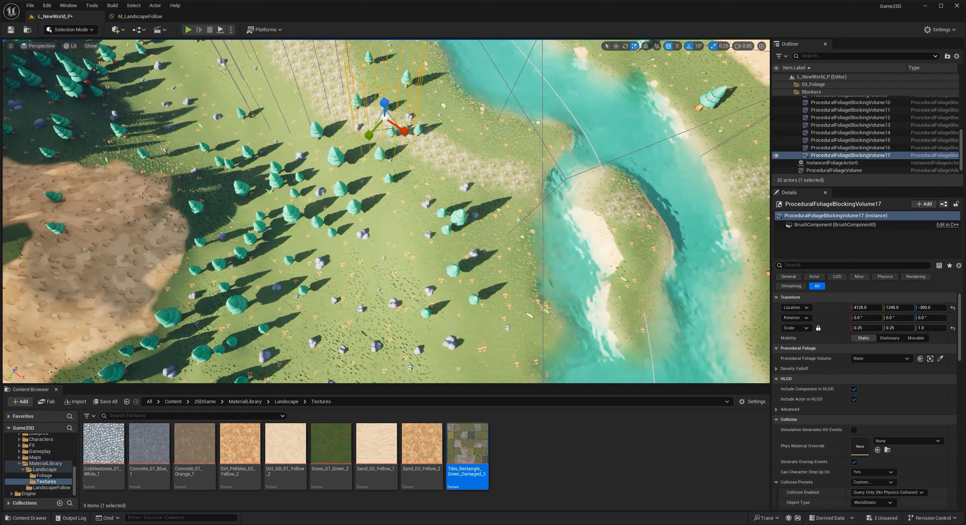
pyautogui.press('s')
pyautogui.moveTo(386, 211); pyautogui.dragTo(374, 236, button='right')
pyautogui.press('w')
pyautogui.press('s')
pyautogui.moveTo(433, 276); pyautogui.dragTo(429, 275, button='right')
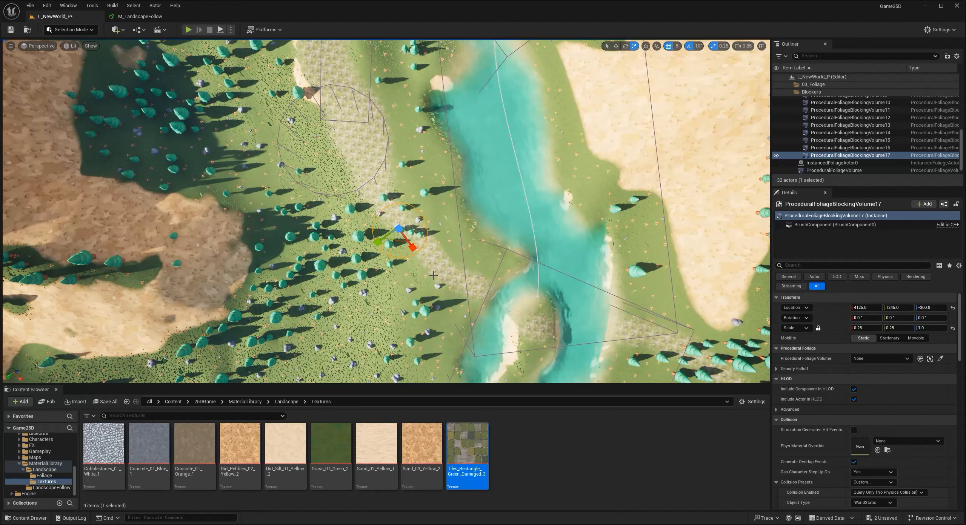
pyautogui.press('w')
pyautogui.moveTo(398, 241); pyautogui.dragTo(402, 241)
pyautogui.moveTo(401, 240); pyautogui.dragTo(471, 233, button='right')
pyautogui.press('d')
pyautogui.press('s')
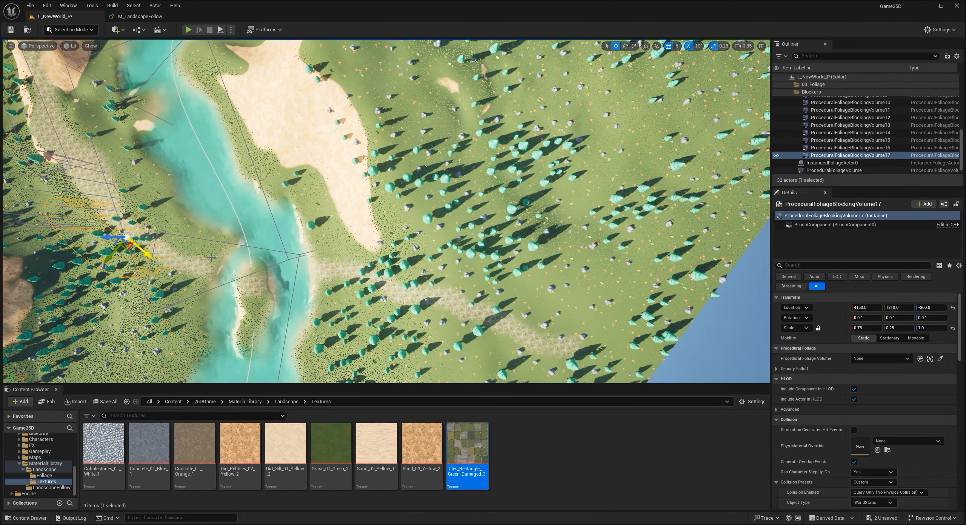
# - Duplicate the blocking volume across the river to X 7575, Y -685 on the road and select the copy
pyautogui.keyDown('alt'); pyautogui.moveTo(129, 249); pyautogui.dragTo(355, 289); pyautogui.keyUp('alt')
pyautogui.press('e')
pyautogui.click(711, 325)
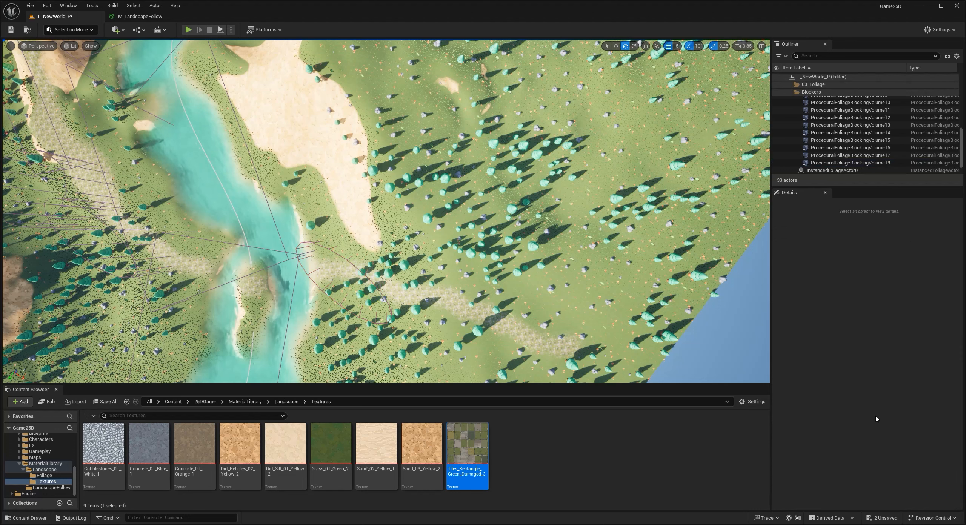
pyautogui.click(322, 246)
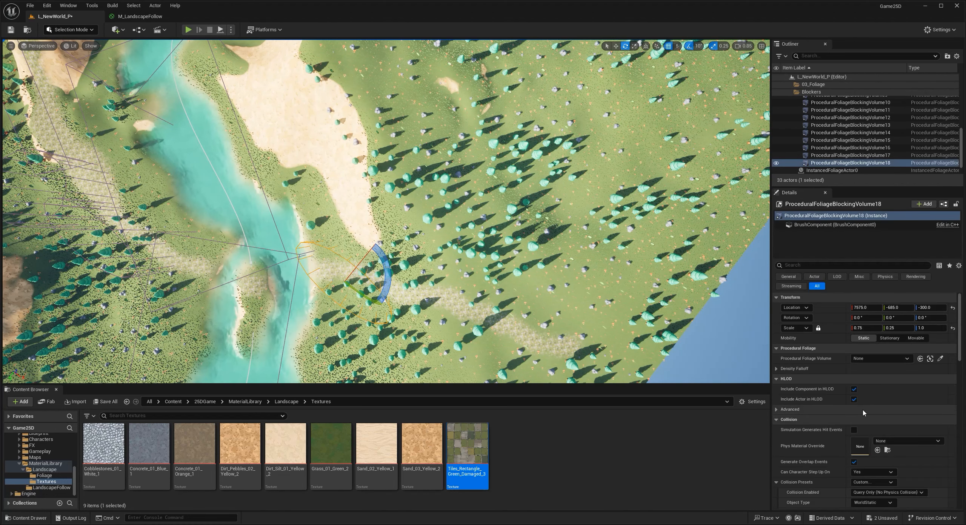
# - Change the new blocking volume's brush shape to a box using CubeBuilder
pyautogui.scroll(-2, 858, 423)
pyautogui.scroll(-10, 858, 424)
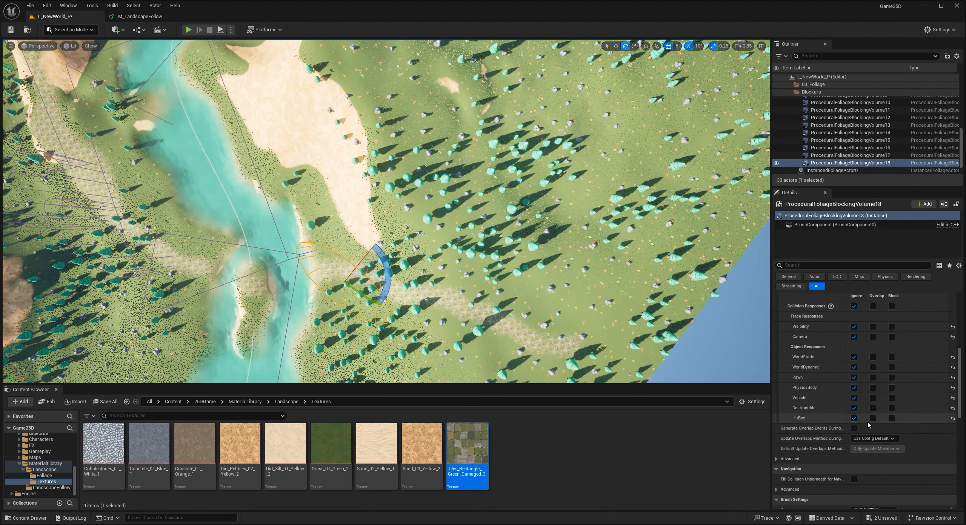
pyautogui.click(866, 439)
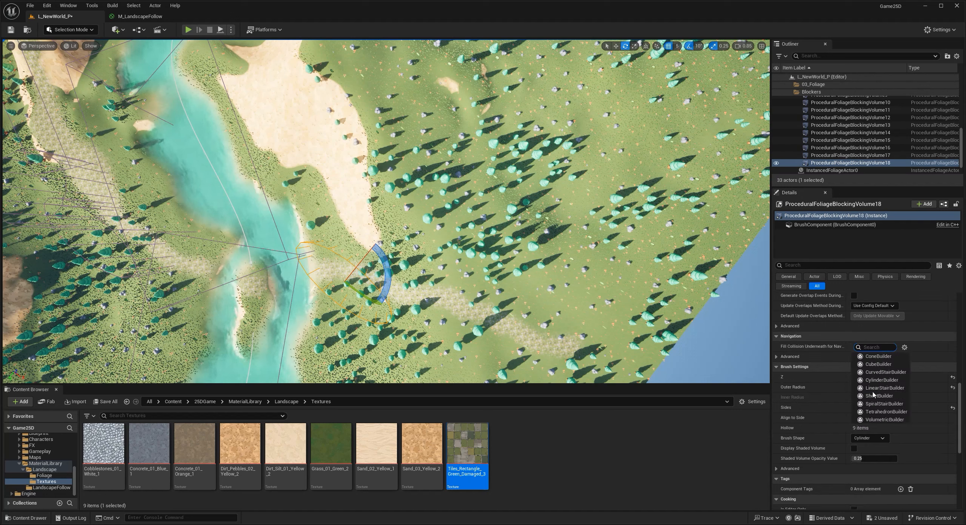
pyautogui.click(877, 364)
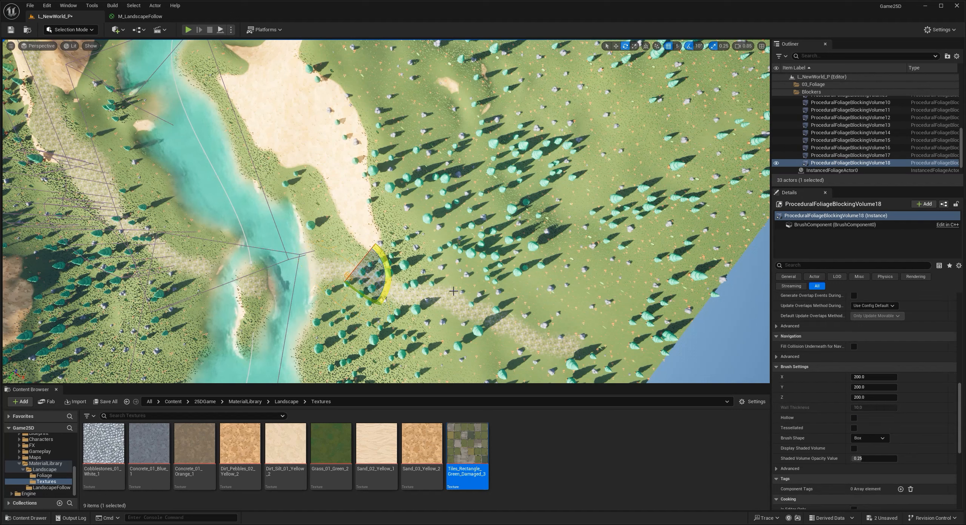
pyautogui.scroll(1, 851, 330)
pyautogui.scroll(8, 851, 330)
pyautogui.click(952, 307)
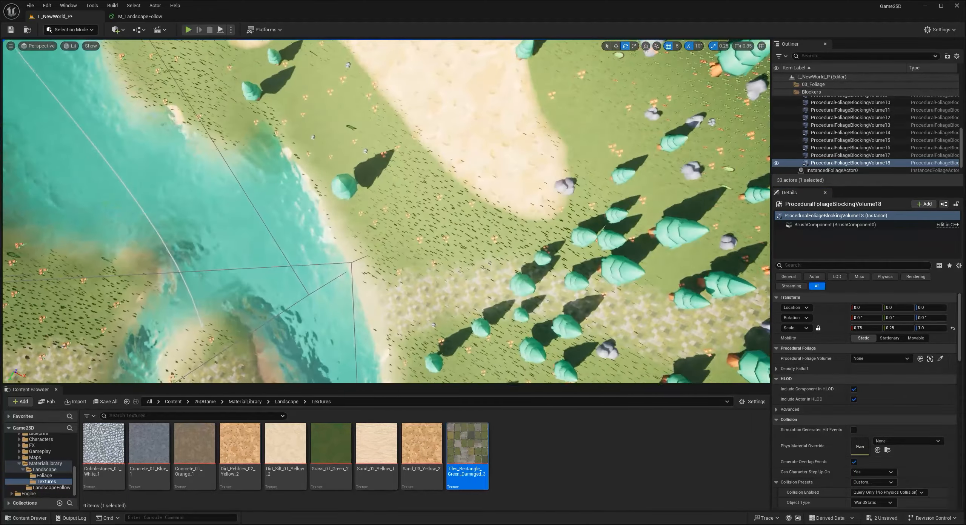
pyautogui.scroll(-4, 878, 407)
pyautogui.scroll(4, 878, 407)
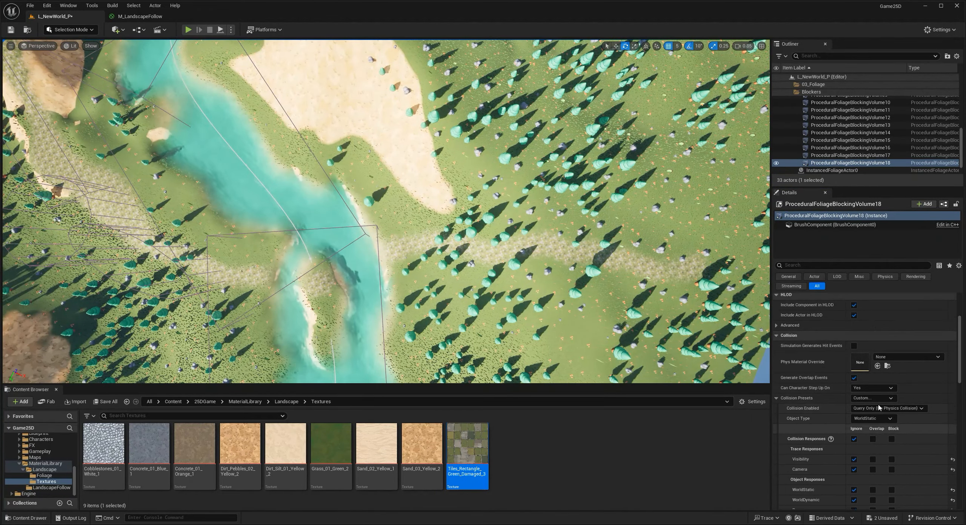
pyautogui.hotkey('ctrl', 'z')
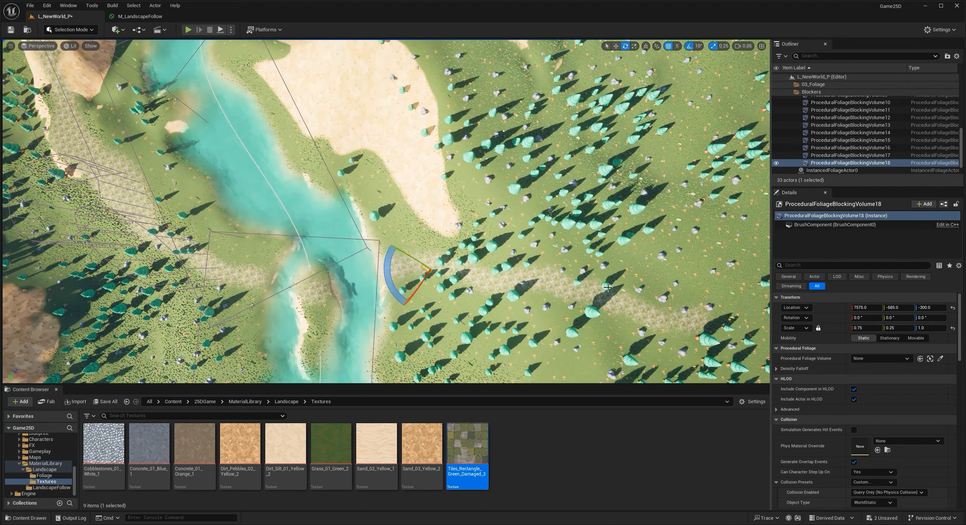
# - Reset the box volume's scale to 1.0, size it to about 2195 × 754 × 1136 and rotate it to align with the road
pyautogui.click(952, 328)
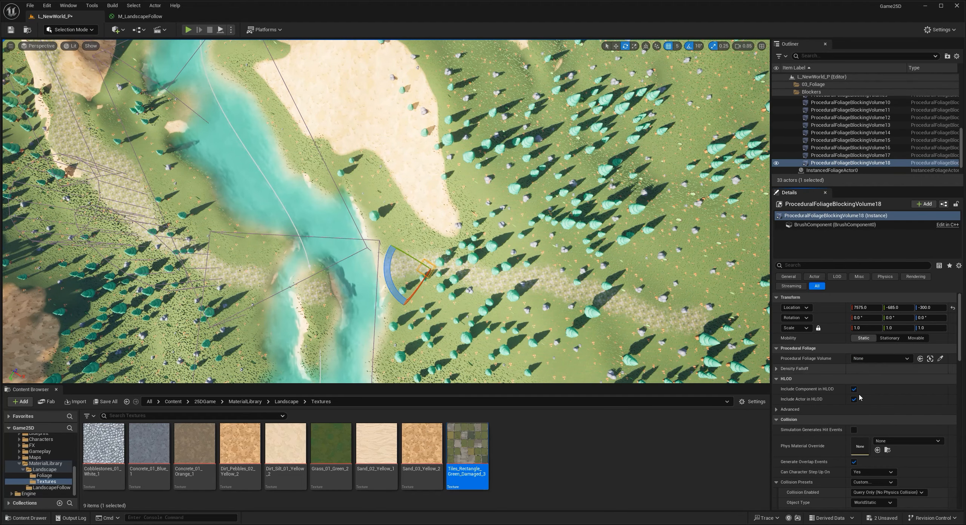
pyautogui.scroll(-5, 875, 429)
pyautogui.scroll(-4, 874, 429)
pyautogui.moveTo(865, 421); pyautogui.dragTo(868, 411)
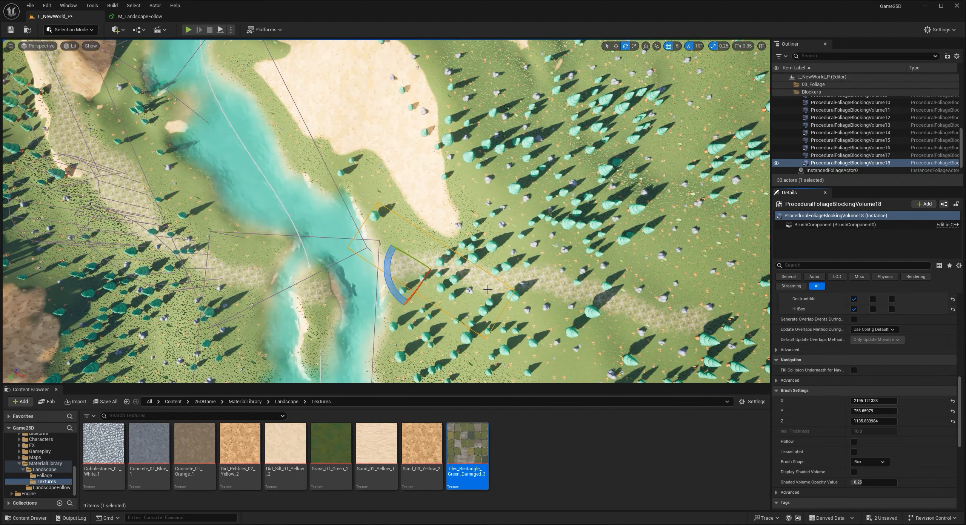
pyautogui.moveTo(482, 283); pyautogui.dragTo(468, 284, button='right')
# - Duplicate the box volume further along the road, rotate the copy and set its size to about X 907, Y 516
pyautogui.moveTo(390, 282); pyautogui.dragTo(487, 295)
pyautogui.press('w')
pyautogui.press('e')
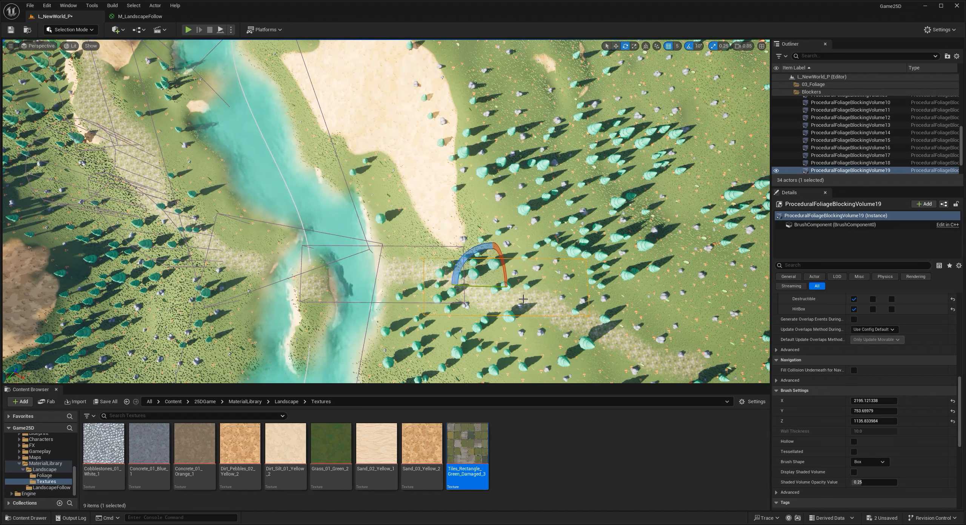
pyautogui.moveTo(476, 255); pyautogui.dragTo(497, 302)
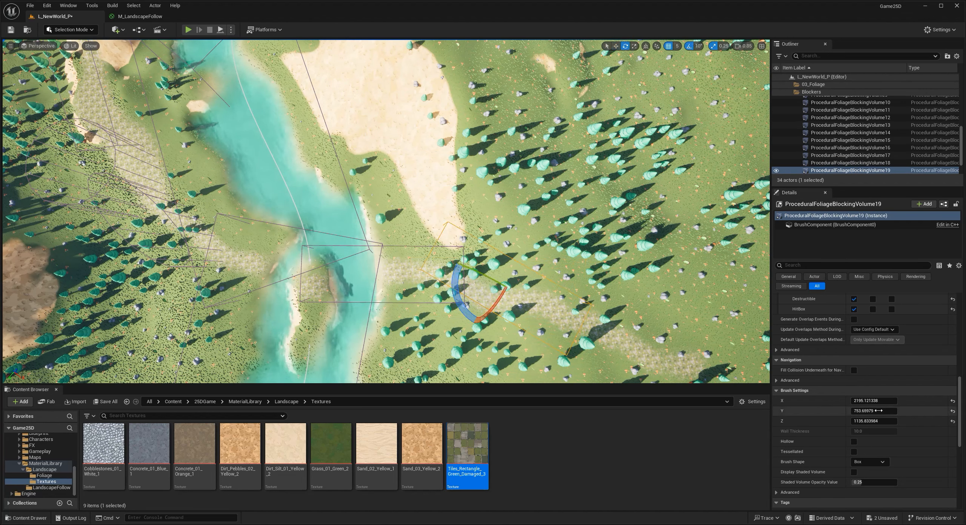
pyautogui.moveTo(879, 411); pyautogui.dragTo(836, 401)
pyautogui.press('w')
pyautogui.moveTo(618, 302); pyautogui.dragTo(635, 311, button='middle')
# - Chain two more copies of the smaller box volume along the forest road, turning them to follow its direction
pyautogui.moveTo(483, 286); pyautogui.dragTo(410, 255, button='middle')
pyautogui.keyDown('alt'); pyautogui.moveTo(412, 246); pyautogui.dragTo(424, 265); pyautogui.keyUp('alt')
pyautogui.press('e')
pyautogui.press('w')
pyautogui.keyDown('alt'); pyautogui.moveTo(450, 270); pyautogui.dragTo(495, 292); pyautogui.keyUp('alt')
pyautogui.moveTo(495, 292); pyautogui.dragTo(552, 290, button='right')
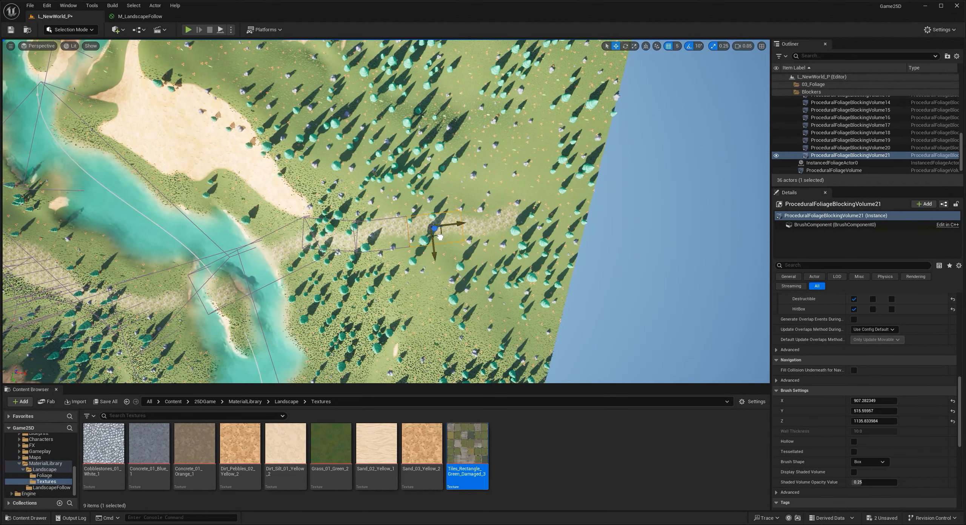
# - Continue duplicating and rotating box volumes along the curve up to the road's end near the landscape's edge
pyautogui.keyDown('alt'); pyautogui.moveTo(438, 237); pyautogui.dragTo(481, 237); pyautogui.keyUp('alt')
pyautogui.press('e')
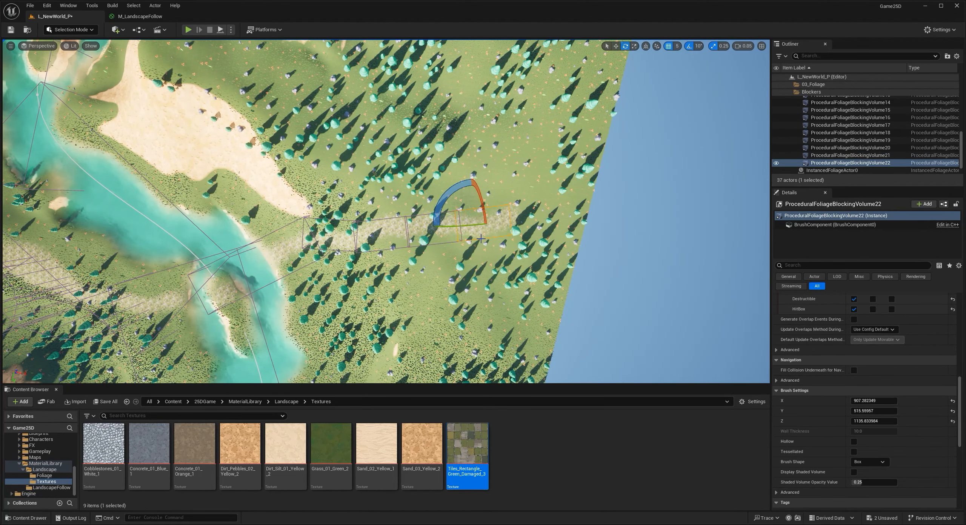
pyautogui.moveTo(449, 196); pyautogui.dragTo(458, 192)
pyautogui.moveTo(459, 193); pyautogui.dragTo(478, 194, button='right')
pyautogui.press('w')
pyautogui.keyDown('alt'); pyautogui.moveTo(397, 251); pyautogui.dragTo(438, 254); pyautogui.keyUp('alt')
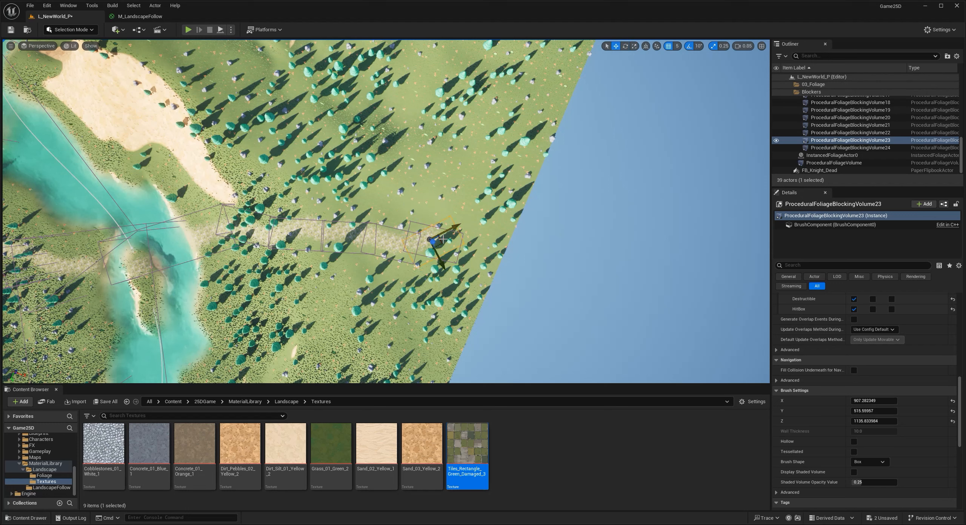
# - Delete the surplus blocking volume overlapping the last one at the road's end
pyautogui.click(424, 231)
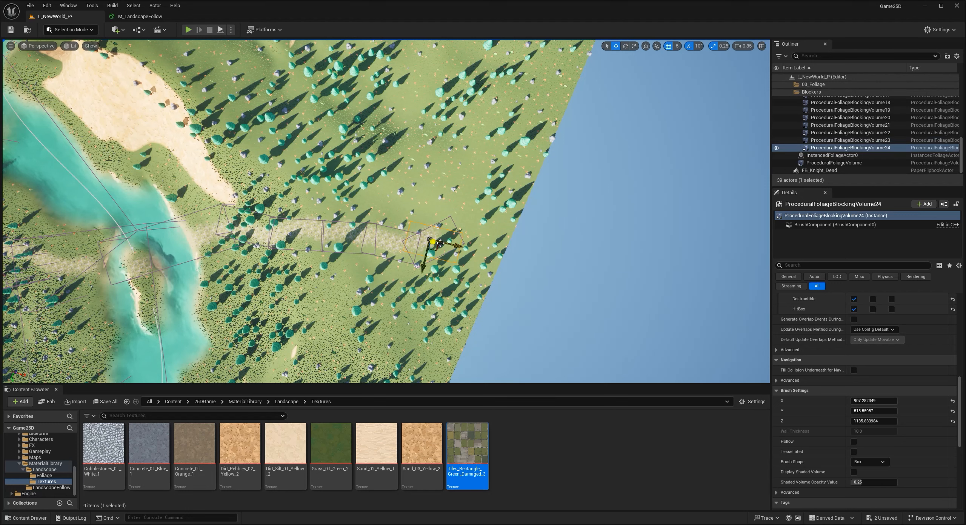
pyautogui.press('Delete')
pyautogui.moveTo(440, 243); pyautogui.dragTo(391, 179, button='right')
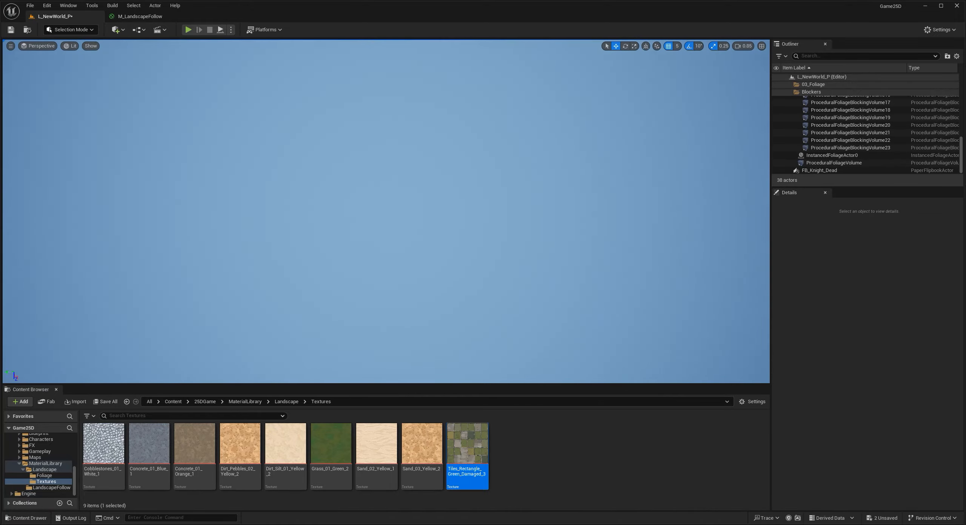
# - Resimulate the ProceduralFoliageVolume so the trees regenerate around the blocking volumes placed along the road
pyautogui.keyDown('alt'); pyautogui.moveTo(457, 234); pyautogui.dragTo(456, 273); pyautogui.keyUp('alt')
pyautogui.doubleClick(834, 148)
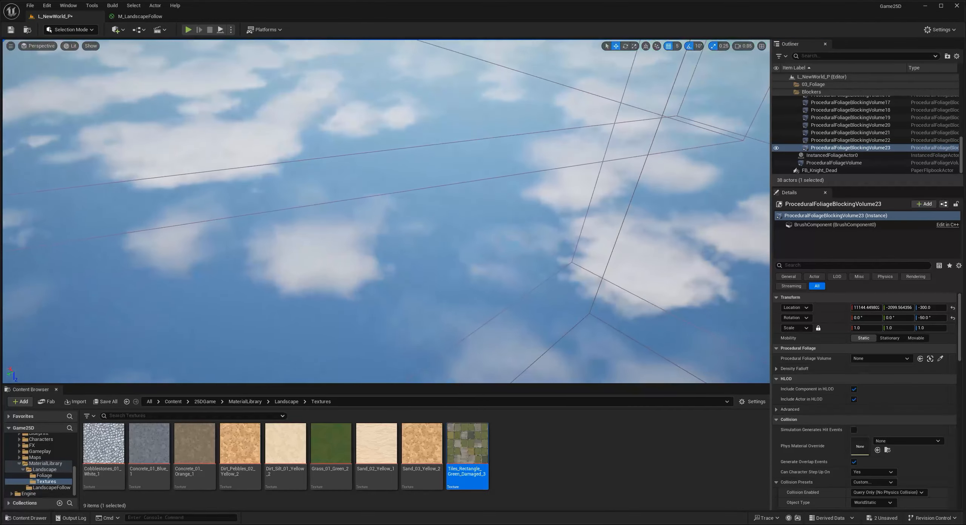
pyautogui.keyDown('alt'); pyautogui.moveTo(434, 173); pyautogui.dragTo(302, 256); pyautogui.keyUp('alt')
pyautogui.moveTo(581, 170)
pyautogui.mouseDown(button='right')
pyautogui.moveTo(581, 114)
pyautogui.moveTo(566, 166)
pyautogui.moveTo(603, 162)
pyautogui.moveTo(581, 169)
pyautogui.moveTo(445, 154)
pyautogui.moveTo(430, 166)
pyautogui.moveTo(445, 174)
pyautogui.moveTo(400, 219)
pyautogui.moveTo(426, 184)
pyautogui.moveTo(471, 189)
pyautogui.moveTo(452, 185)
pyautogui.moveTo(576, 168)
pyautogui.mouseUp(button='right')
pyautogui.click(581, 170)
pyautogui.press('w')
pyautogui.press('s')
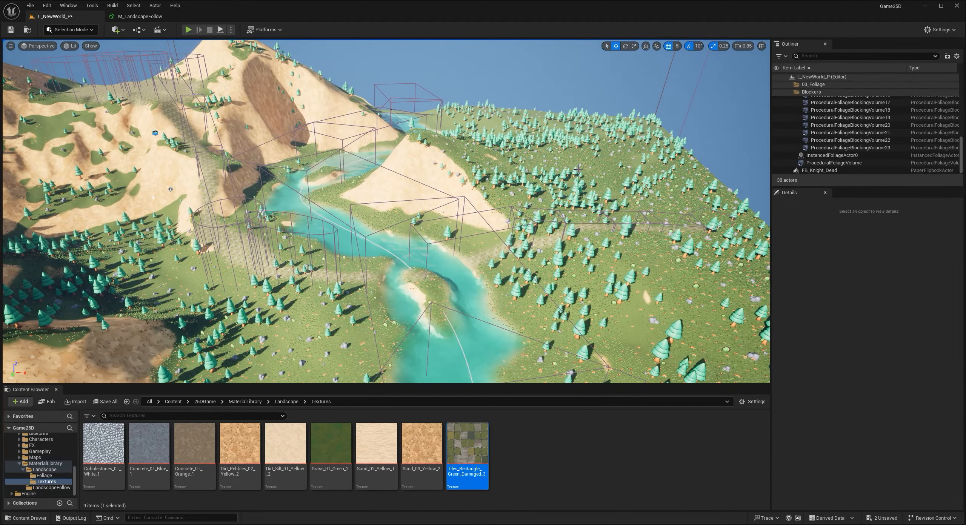
pyautogui.click(825, 164)
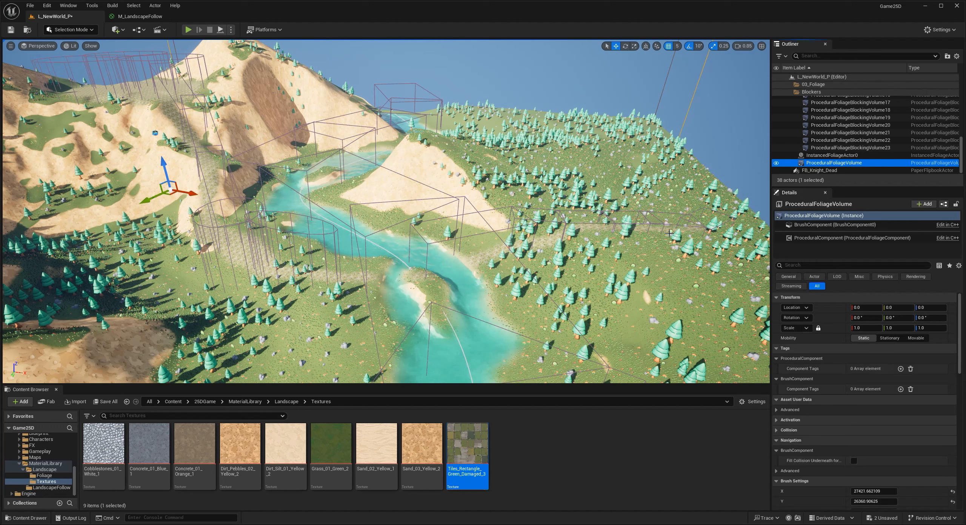
pyautogui.scroll(-10, 846, 440)
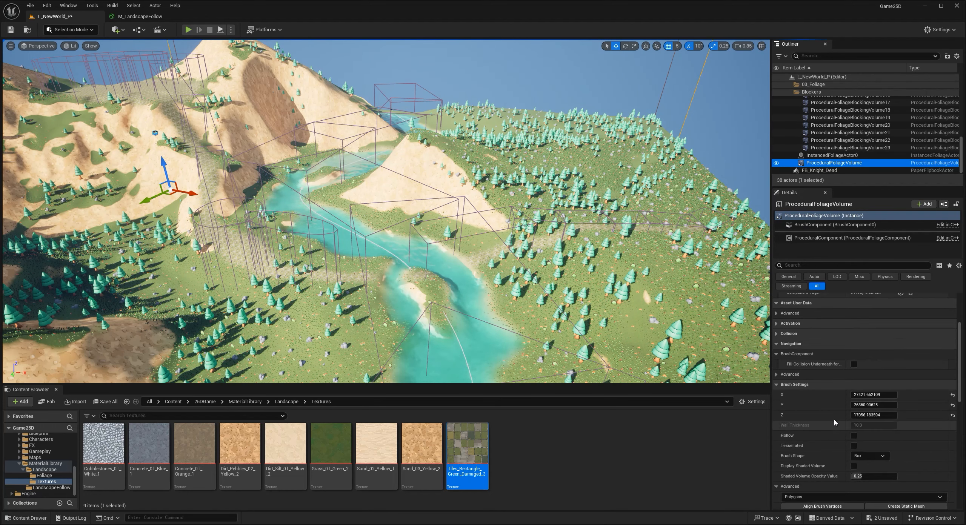
pyautogui.scroll(-2, 845, 440)
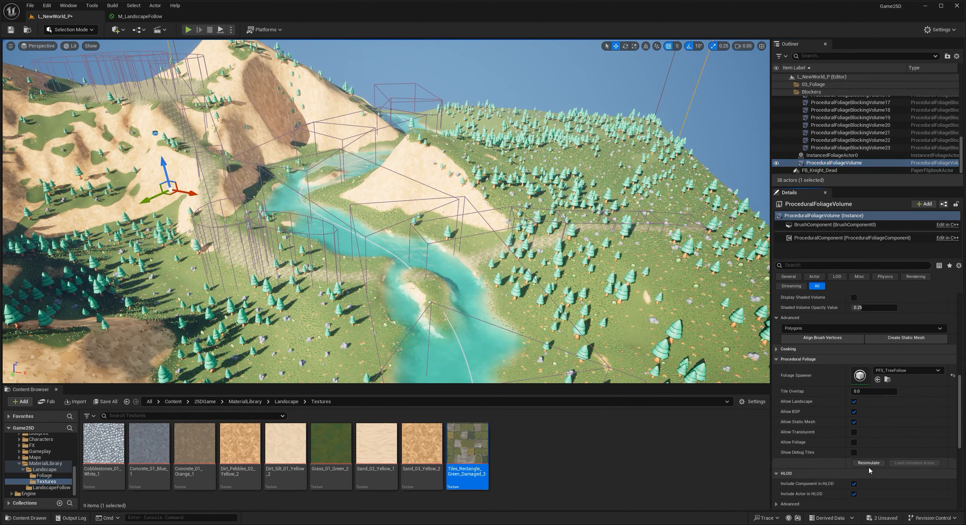
pyautogui.click(868, 463)
# - Duplicate the cylinder blocking volume and move the copy over the remaining trees on the road near the foot of the sandy slope
pyautogui.moveTo(569, 266)
pyautogui.mouseDown(button='right')
pyautogui.moveTo(532, 266)
pyautogui.moveTo(558, 266)
pyautogui.mouseUp(button='right')
pyautogui.press('g')
pyautogui.press('d')
pyautogui.moveTo(375, 236)
pyautogui.mouseDown(button='right')
pyautogui.moveTo(336, 213)
pyautogui.moveTo(366, 242)
pyautogui.moveTo(374, 235)
pyautogui.mouseUp(button='right')
pyautogui.press('w')
pyautogui.press('g')
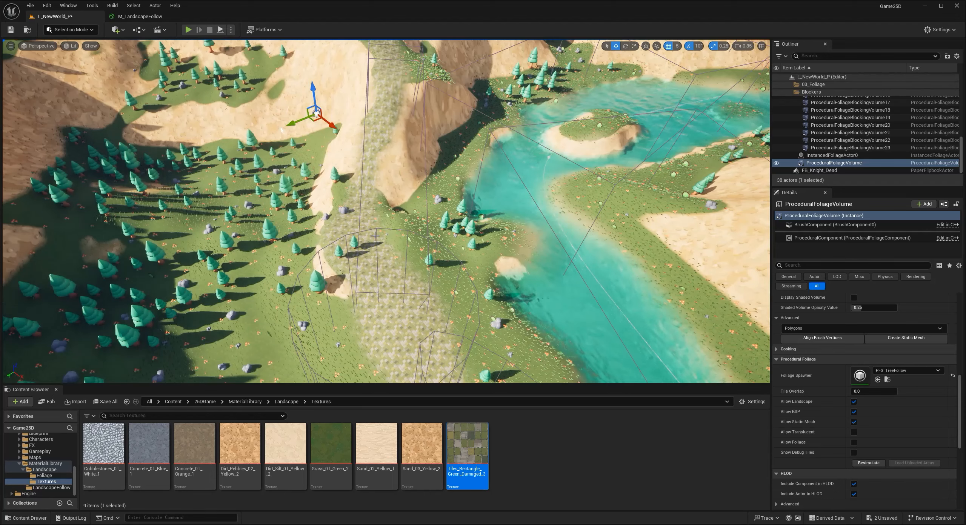
pyautogui.click(367, 233)
pyautogui.rightClick(383, 240)
pyautogui.press('Escape')
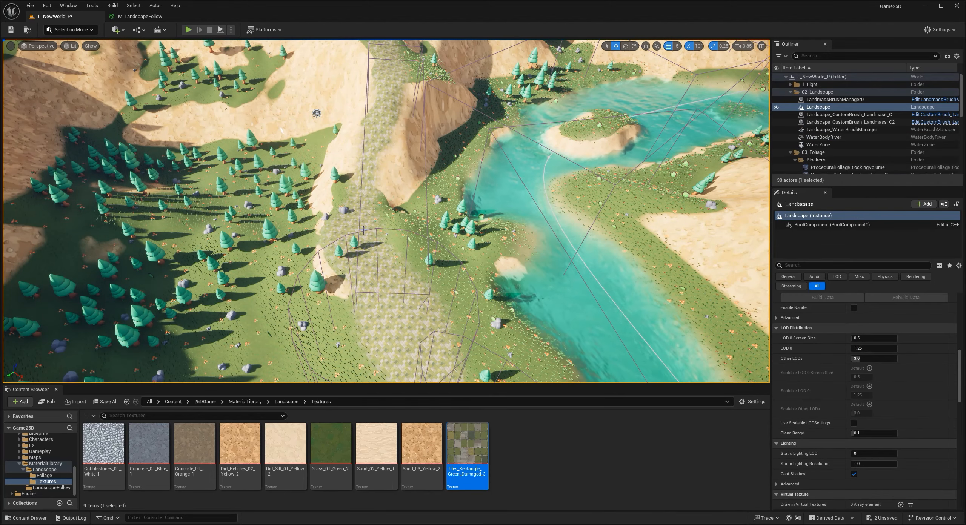
pyautogui.moveTo(363, 231); pyautogui.dragTo(449, 262, button='right')
pyautogui.press('a')
pyautogui.keyDown('alt'); pyautogui.moveTo(426, 263); pyautogui.dragTo(301, 226); pyautogui.keyUp('alt')
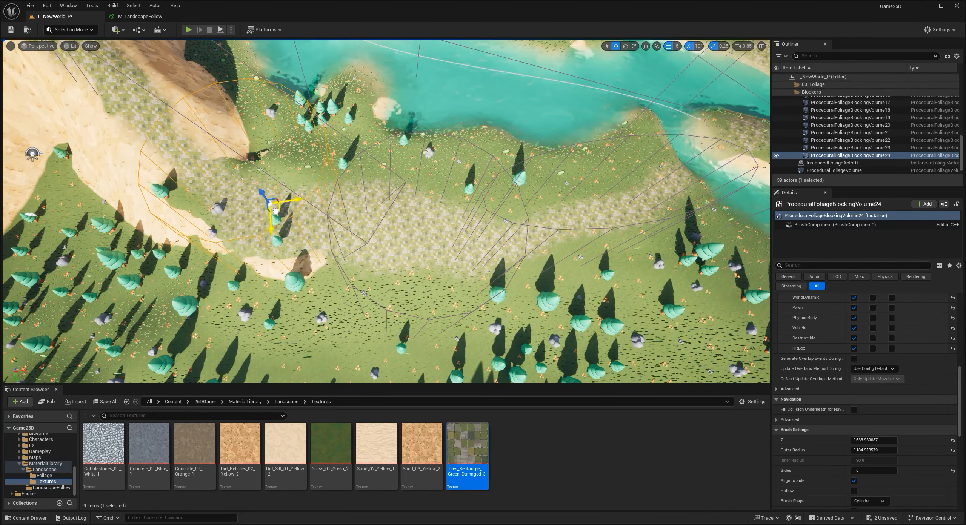
# - Resimulate the ProceduralFoliageVolume with the added cylinder blocker and hide the volume outlines in the viewport
pyautogui.click(832, 170)
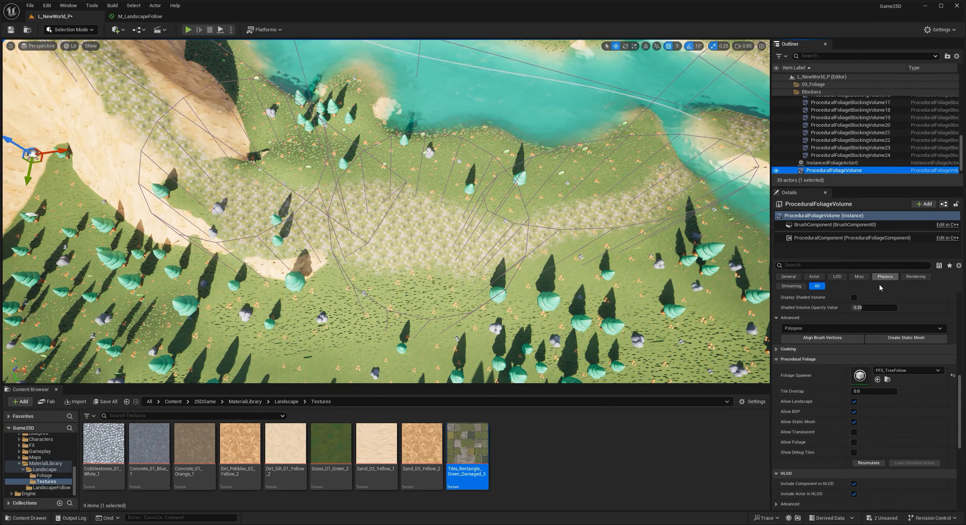
pyautogui.press('s')
pyautogui.moveTo(445, 266); pyautogui.dragTo(606, 217, button='right')
pyautogui.press('g')
# - Examine the regenerated foliage along the whole road, from the mountain clearing across the river to the forest stretch
pyautogui.press('s')
pyautogui.press('w')
pyautogui.press('w')
pyautogui.press('w')
pyautogui.moveTo(474, 240)
pyautogui.mouseDown(button='right')
pyautogui.moveTo(509, 243)
pyautogui.moveTo(490, 235)
pyautogui.moveTo(569, 277)
pyautogui.moveTo(593, 253)
pyautogui.moveTo(507, 227)
pyautogui.moveTo(496, 289)
pyautogui.moveTo(504, 232)
pyautogui.moveTo(473, 211)
pyautogui.moveTo(476, 271)
pyautogui.moveTo(458, 239)
pyautogui.moveTo(466, 235)
pyautogui.mouseUp(button='right')
pyautogui.press('s')
pyautogui.press('w')
pyautogui.press('s')
pyautogui.press('w')
pyautogui.press('s')
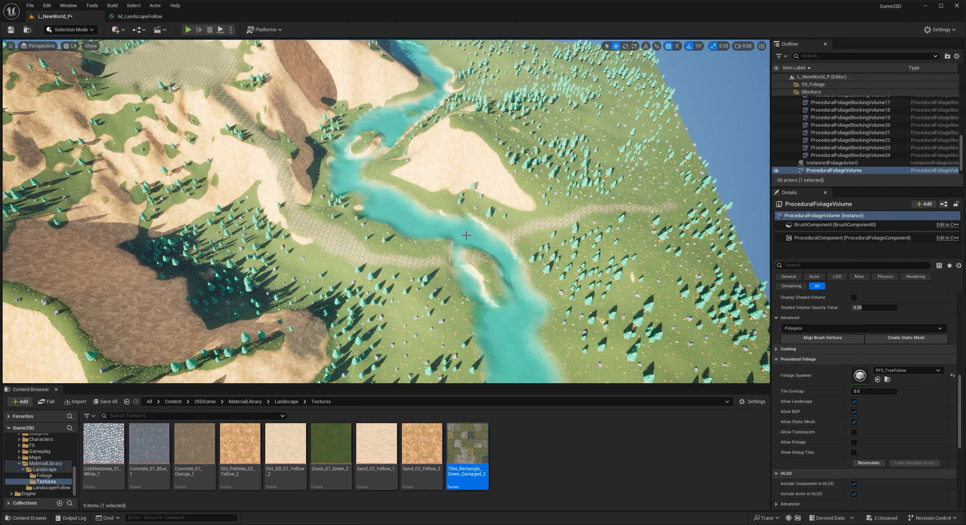
pyautogui.moveTo(458, 228); pyautogui.dragTo(458, 181, button='right')
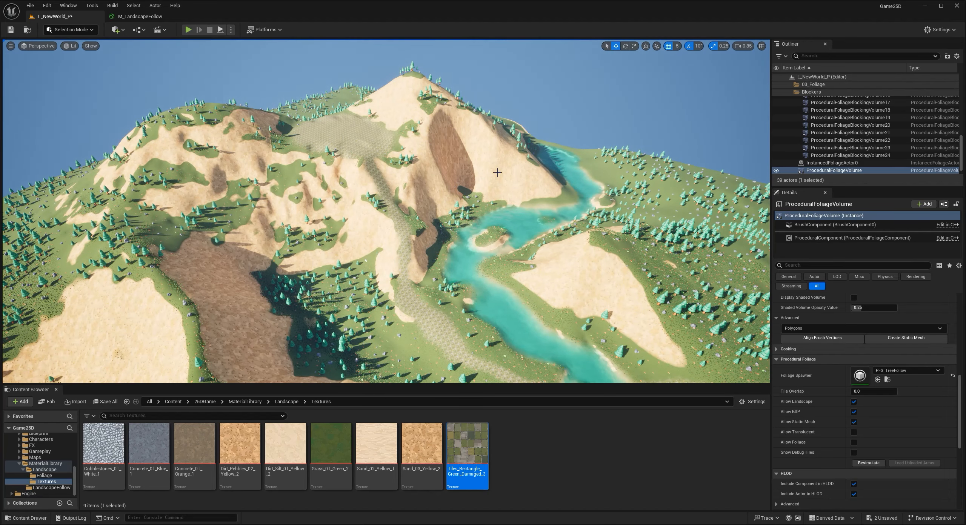
pyautogui.moveTo(536, 235); pyautogui.dragTo(581, 261, button='right')
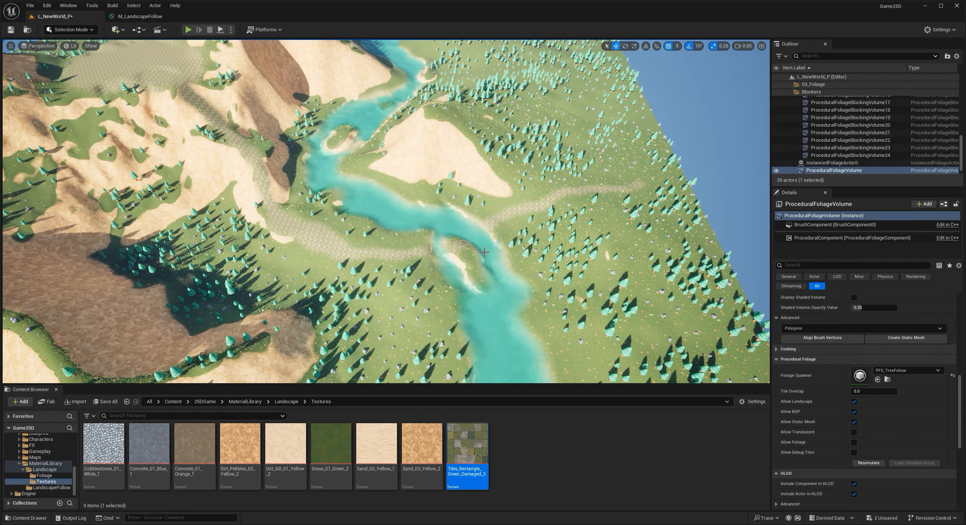
pyautogui.moveTo(478, 228); pyautogui.dragTo(337, 152, button='right')
pyautogui.moveTo(473, 267); pyautogui.dragTo(350, 253, button='right')
pyautogui.press('w')
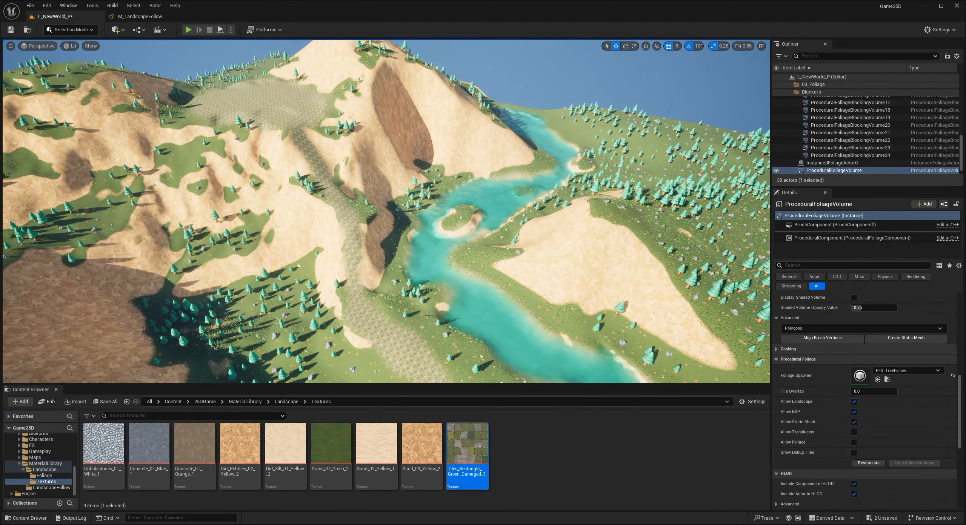
pyautogui.moveTo(428, 316); pyautogui.dragTo(435, 319, button='right')
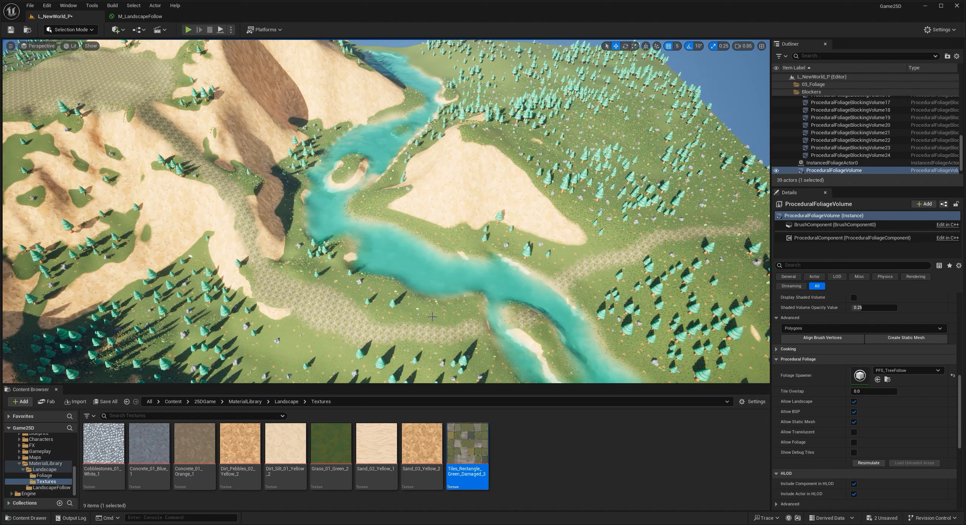
pyautogui.moveTo(432, 317); pyautogui.dragTo(369, 377, button='right')
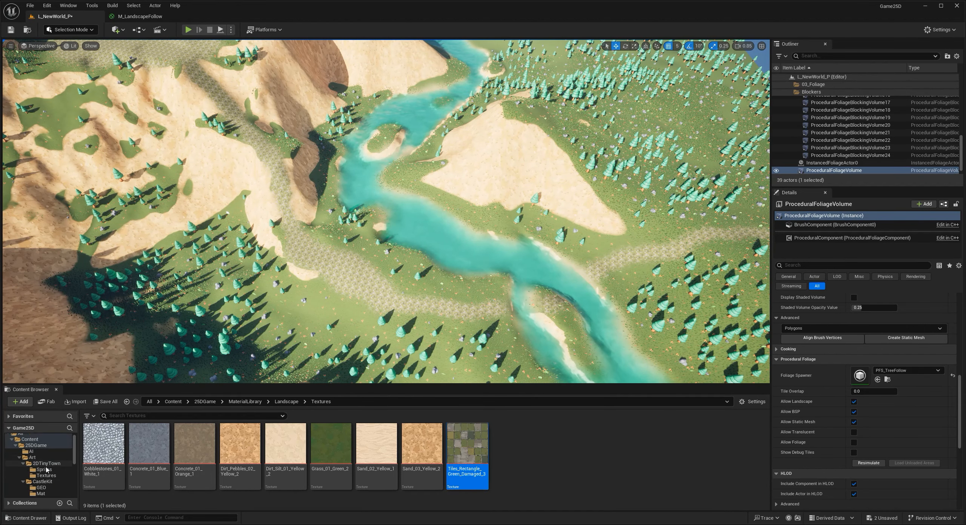
# - Open the GEO mesh folder of the CastleKit and go to the tiled road beside the river
pyautogui.click(42, 464)
pyautogui.press('w')
pyautogui.moveTo(347, 352); pyautogui.dragTo(343, 362, button='right')
# - Try placing the door and flag meshes from the CastleKit on the tiled road
pyautogui.moveTo(444, 449); pyautogui.dragTo(409, 347)
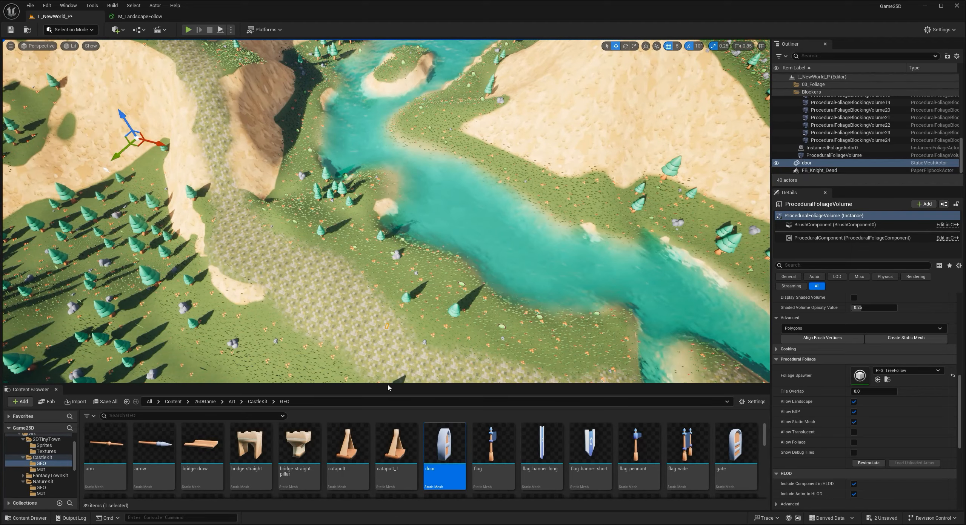
pyautogui.moveTo(388, 388); pyautogui.dragTo(356, 327)
pyautogui.moveTo(355, 327); pyautogui.dragTo(312, 295, button='right')
pyautogui.press('w')
# - Delete the trial door and flag meshes from the road
pyautogui.click(248, 205)
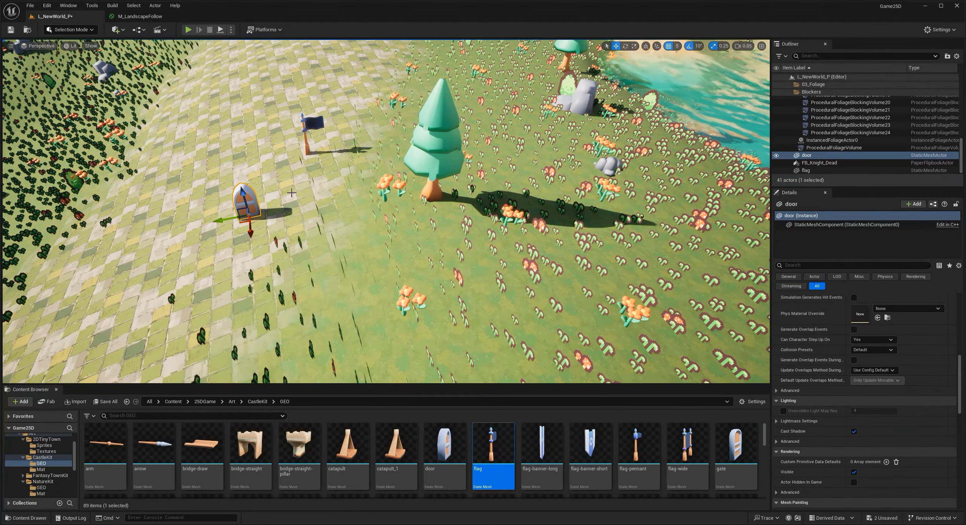
pyautogui.press('Delete')
pyautogui.click(313, 124)
pyautogui.press('Delete')
pyautogui.press('s')
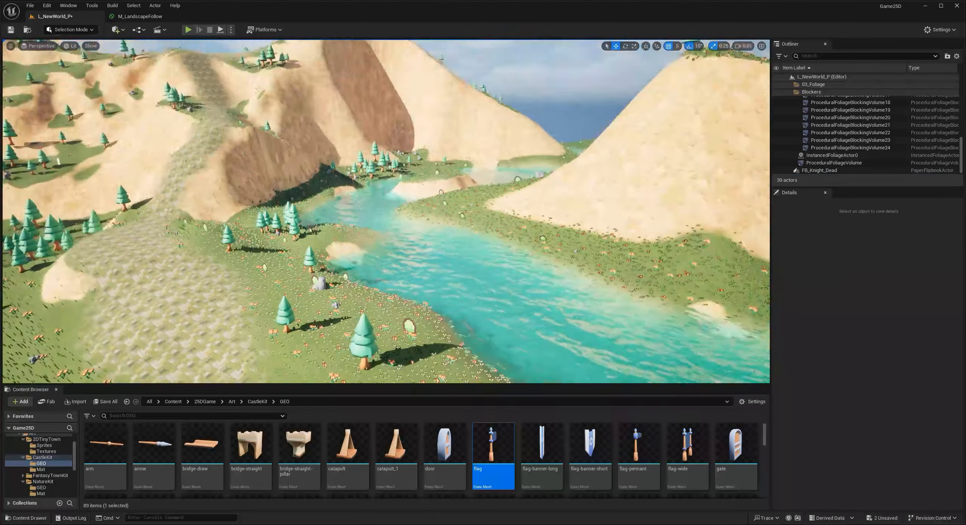